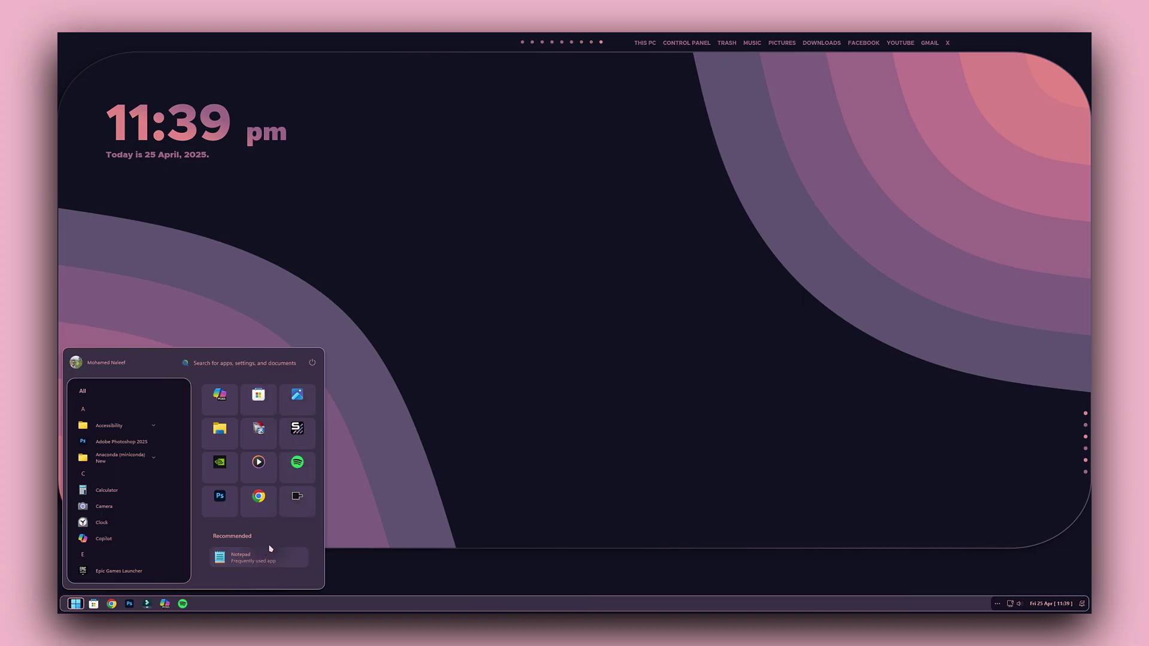
Set the Start layout to Default in the Start settings and display the Start menu to check it
right_click(314, 537)
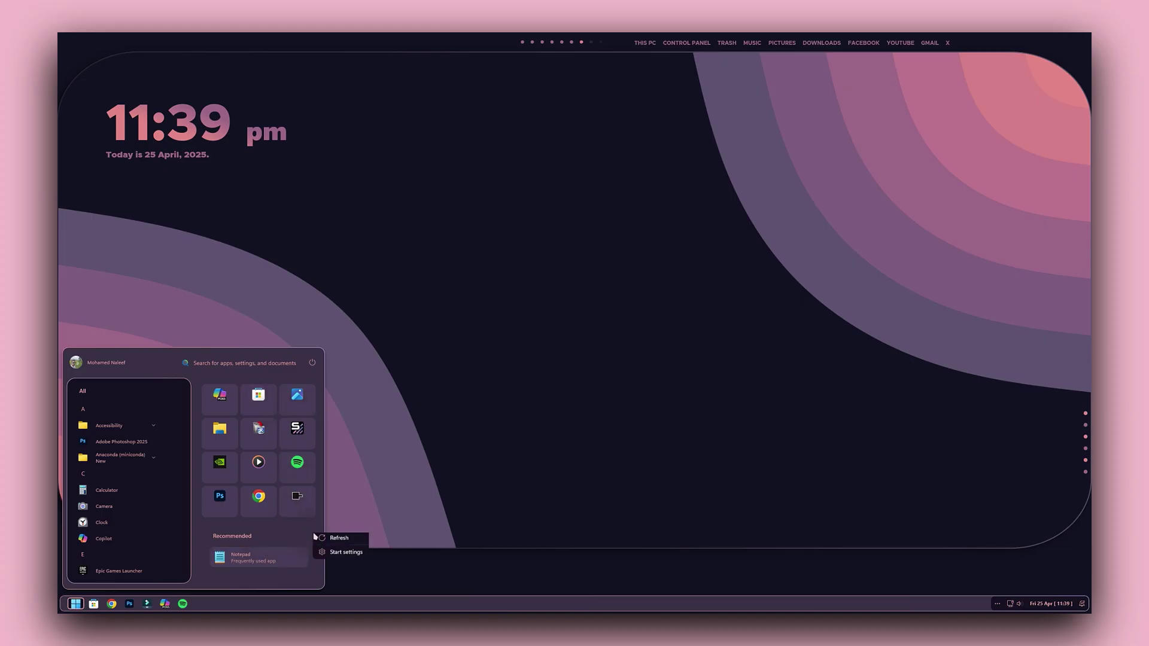
left_click(344, 555)
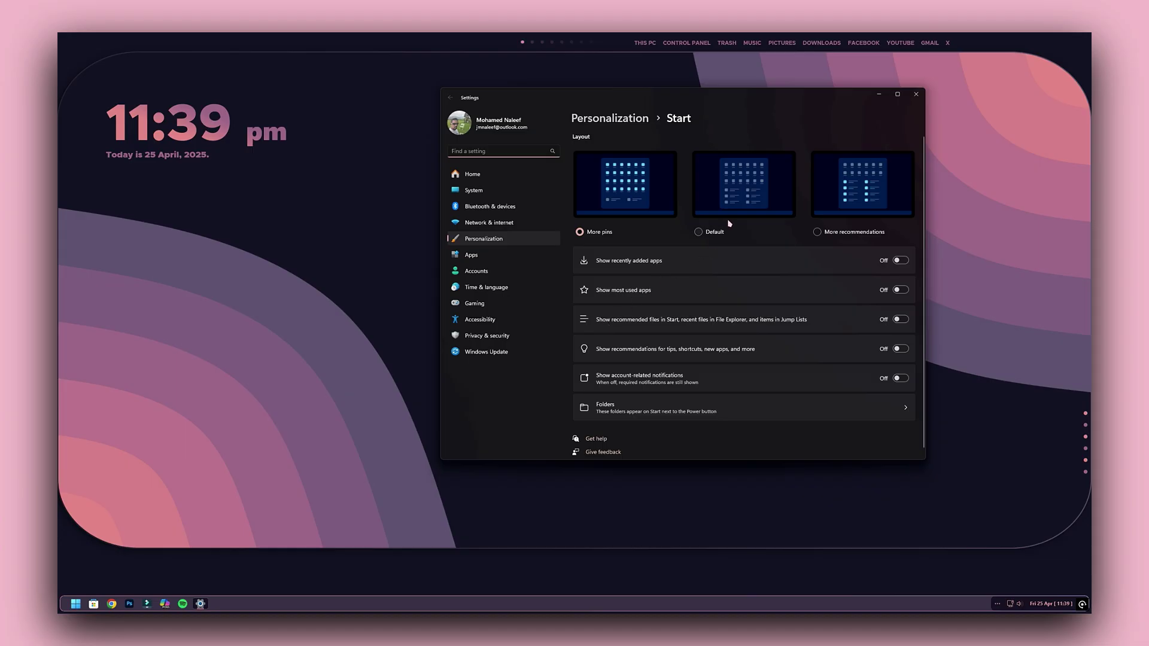
left_click(736, 199)
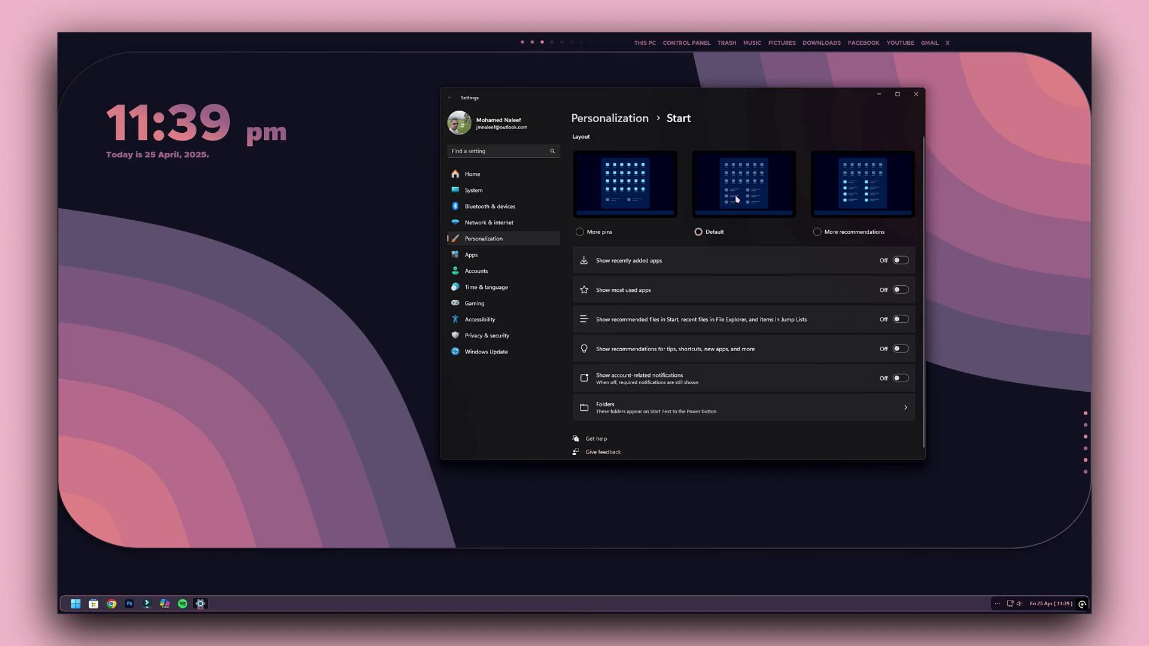
left_click(75, 604)
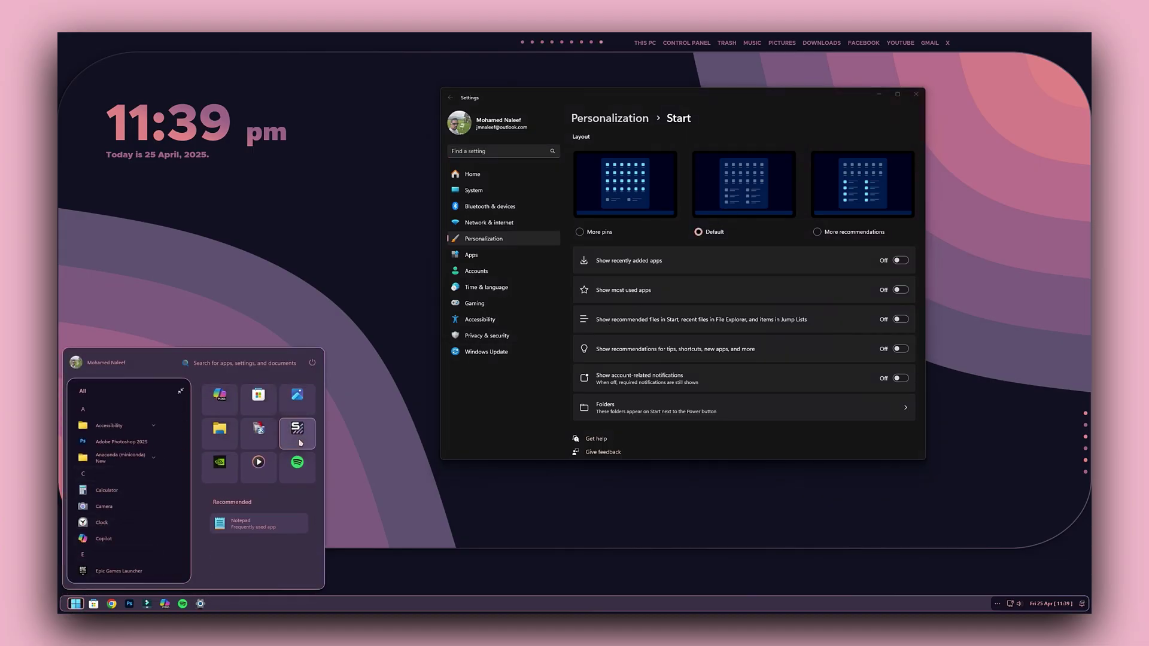
Set the Start layout to More recommendations and display the Start menu with that layout
left_click(817, 232)
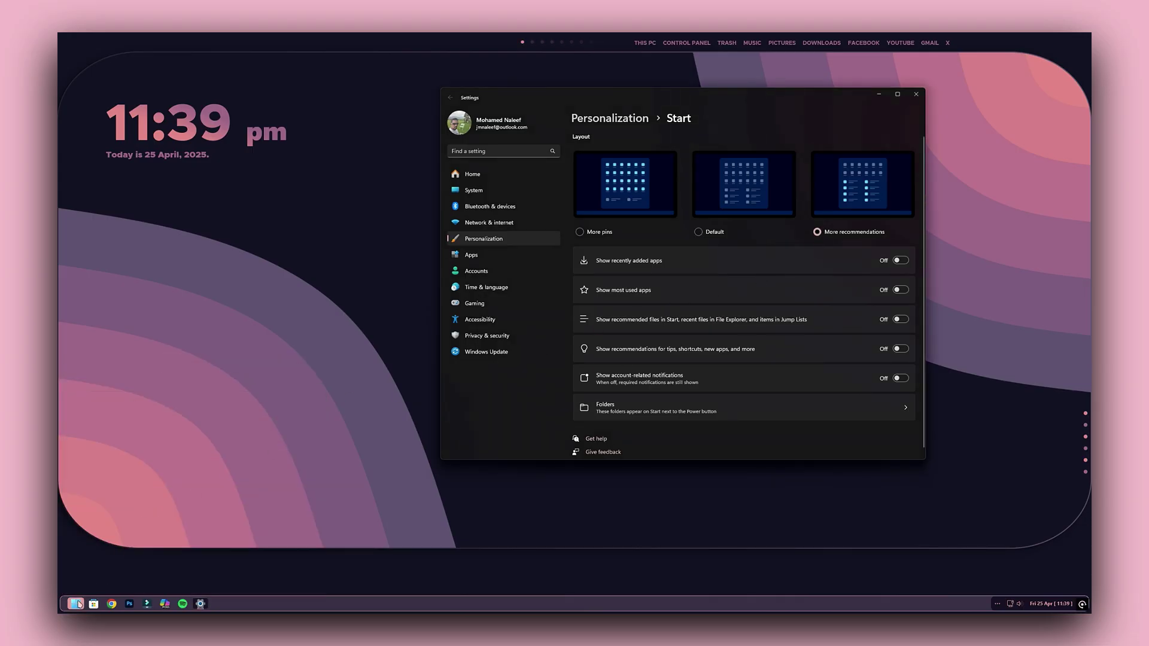
left_click(75, 604)
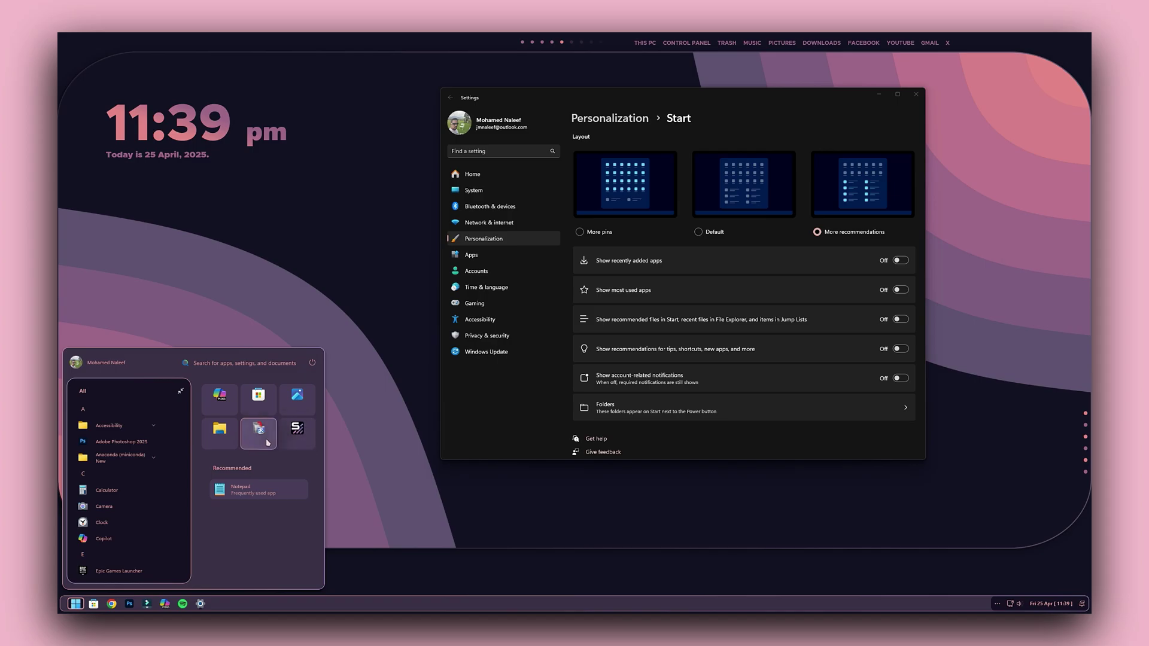
Set the Start layout to More pins, close Settings and display the Start menu
left_click(580, 233)
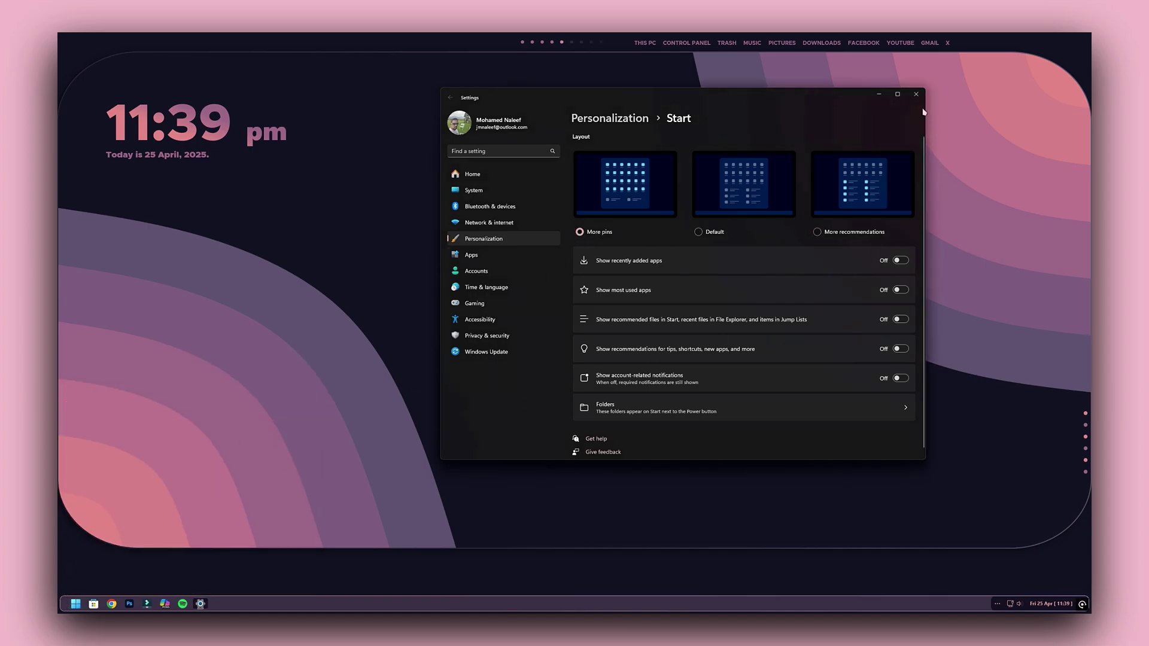
left_click(916, 94)
left_click(76, 603)
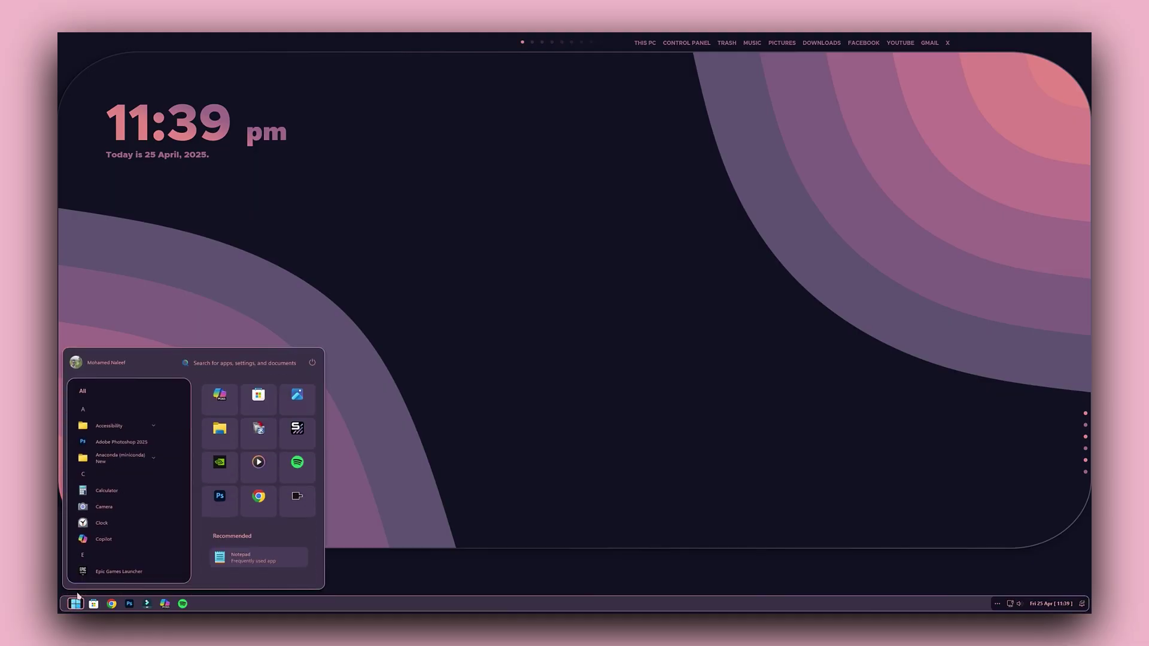
Examine the Start menu's app list with its letter index, the power options and the pinned Spotify app's options
scroll(126, 472, "down", 3)
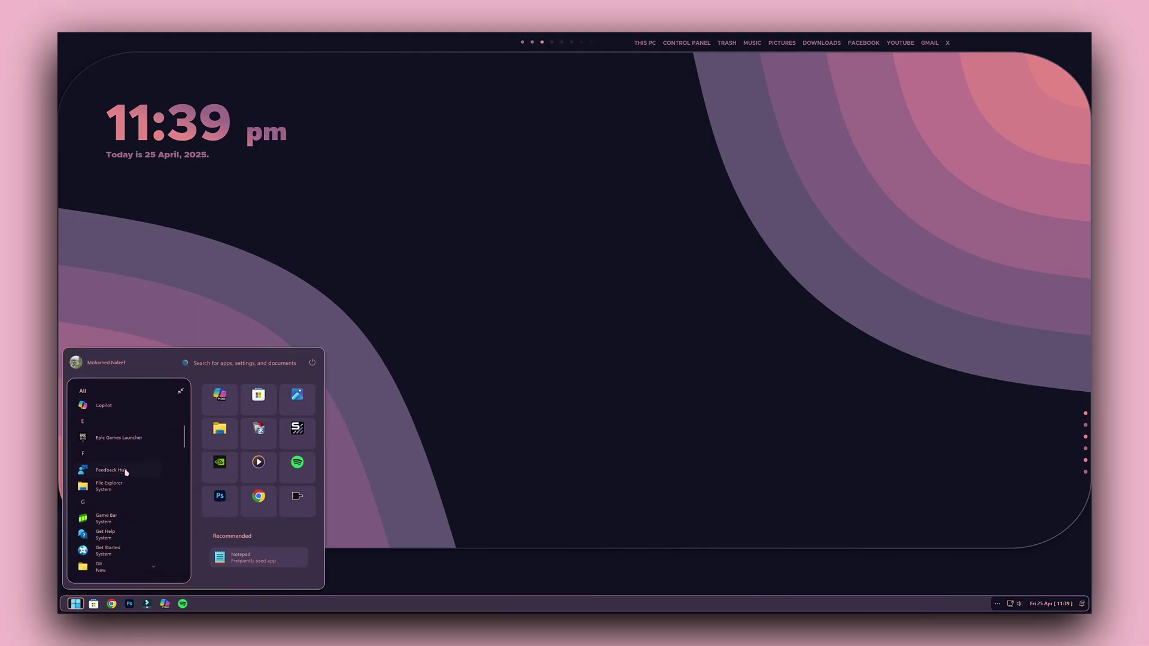
left_click(180, 393)
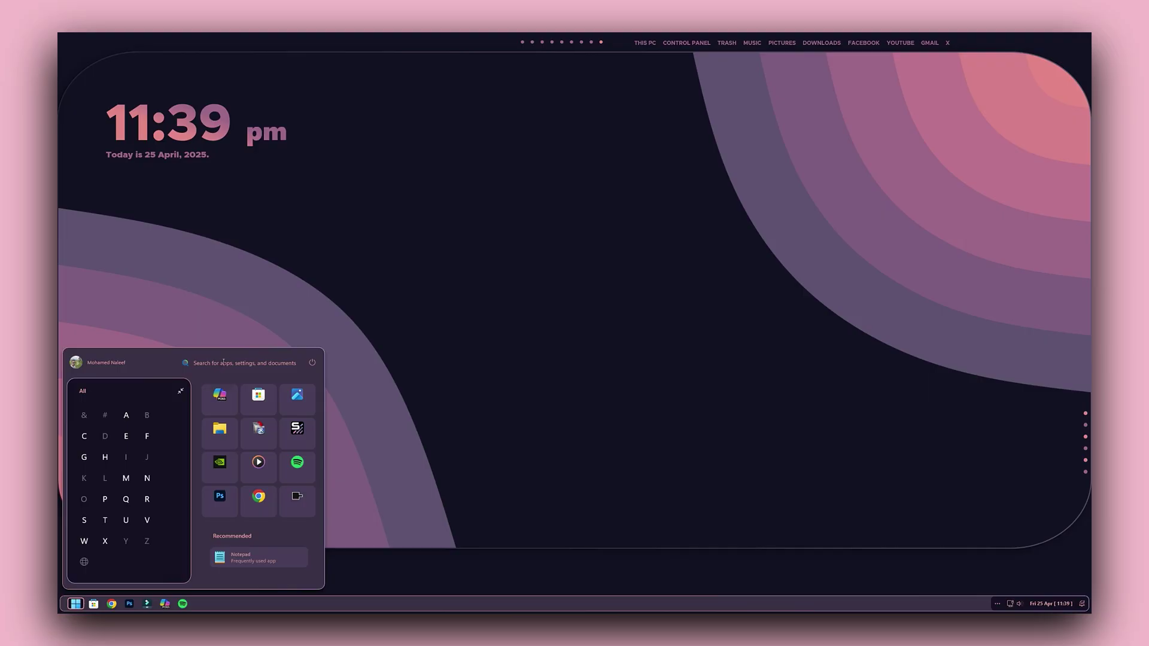
left_click(312, 363)
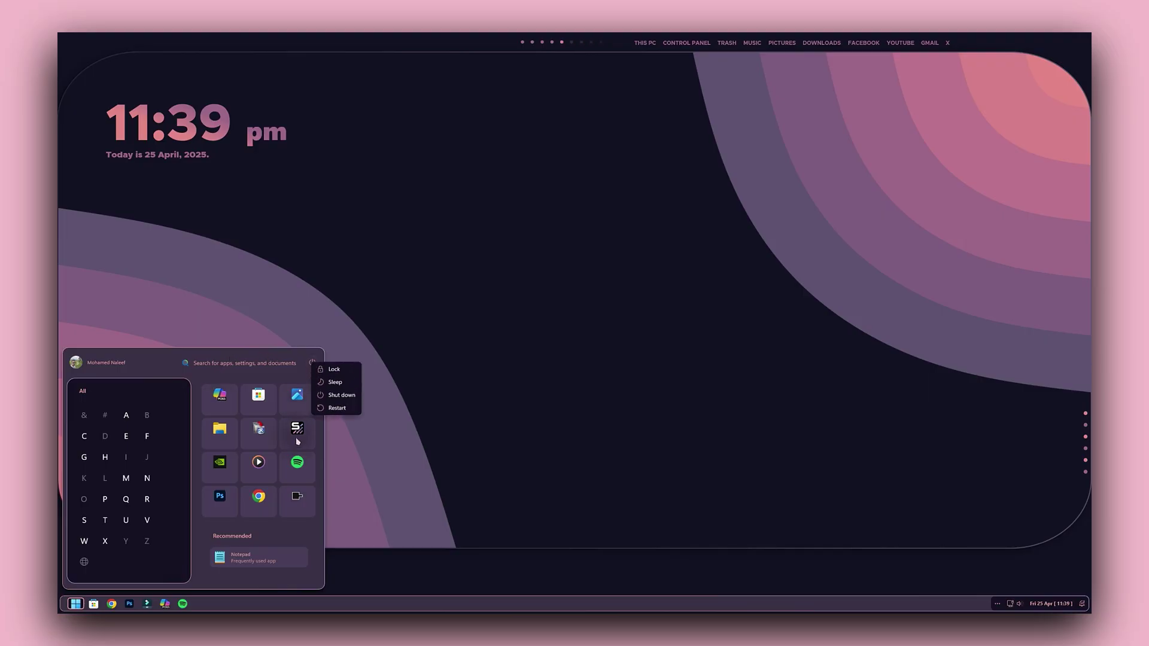
right_click(293, 465)
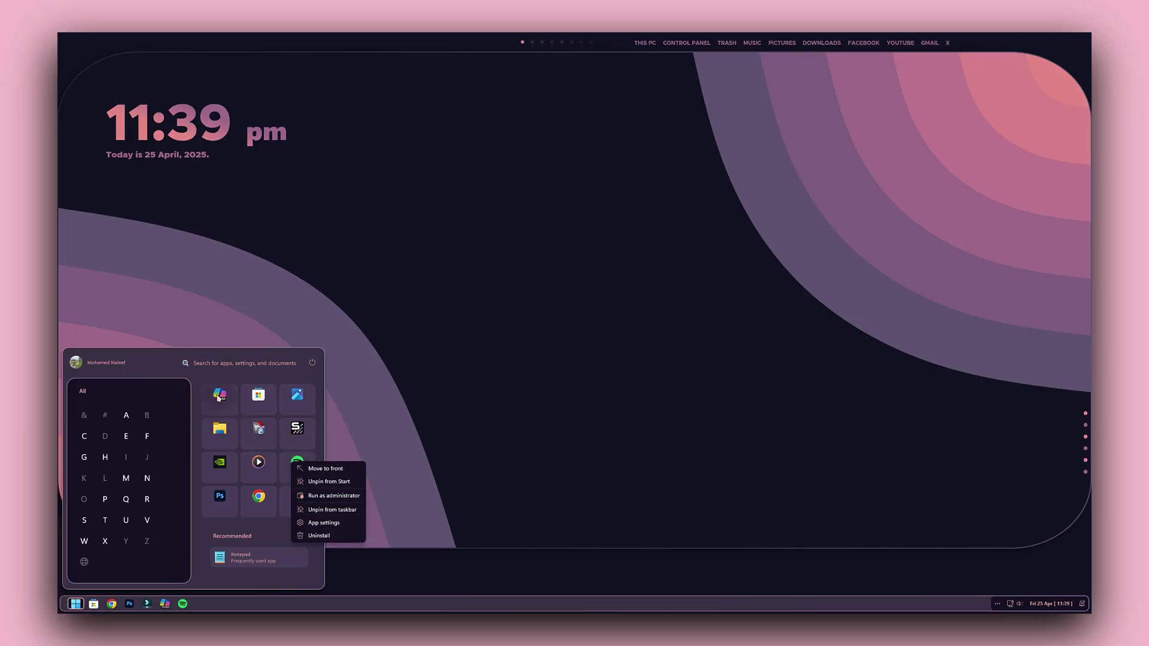
View the Windows search page from the Start menu and close it
left_click(209, 365)
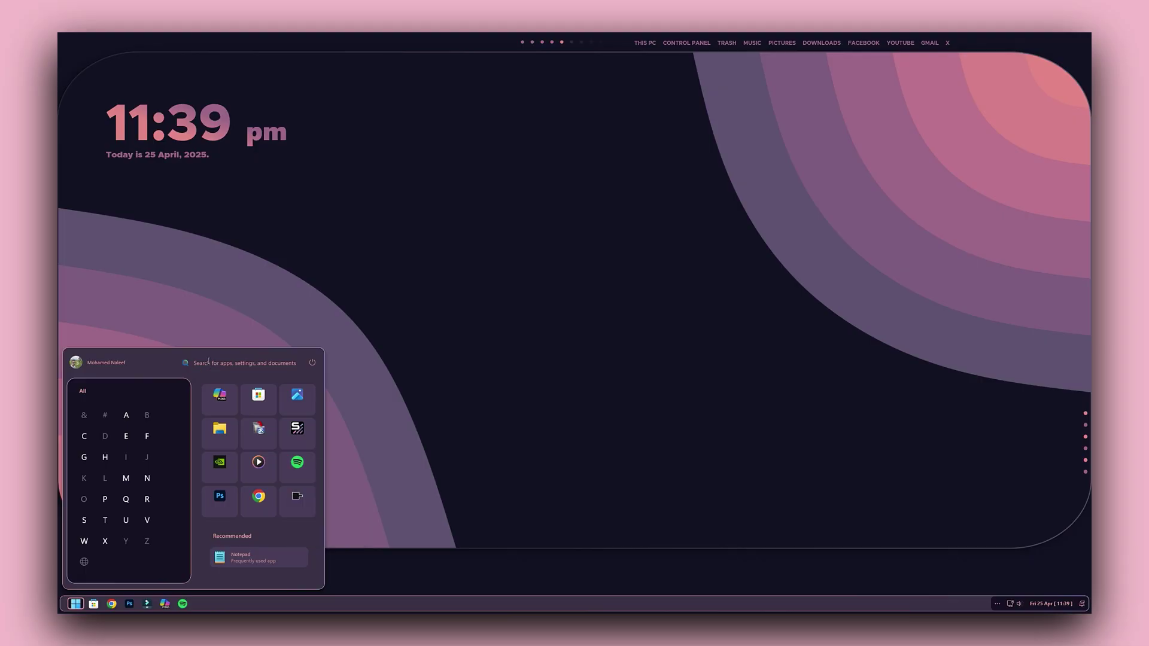
left_click(209, 365)
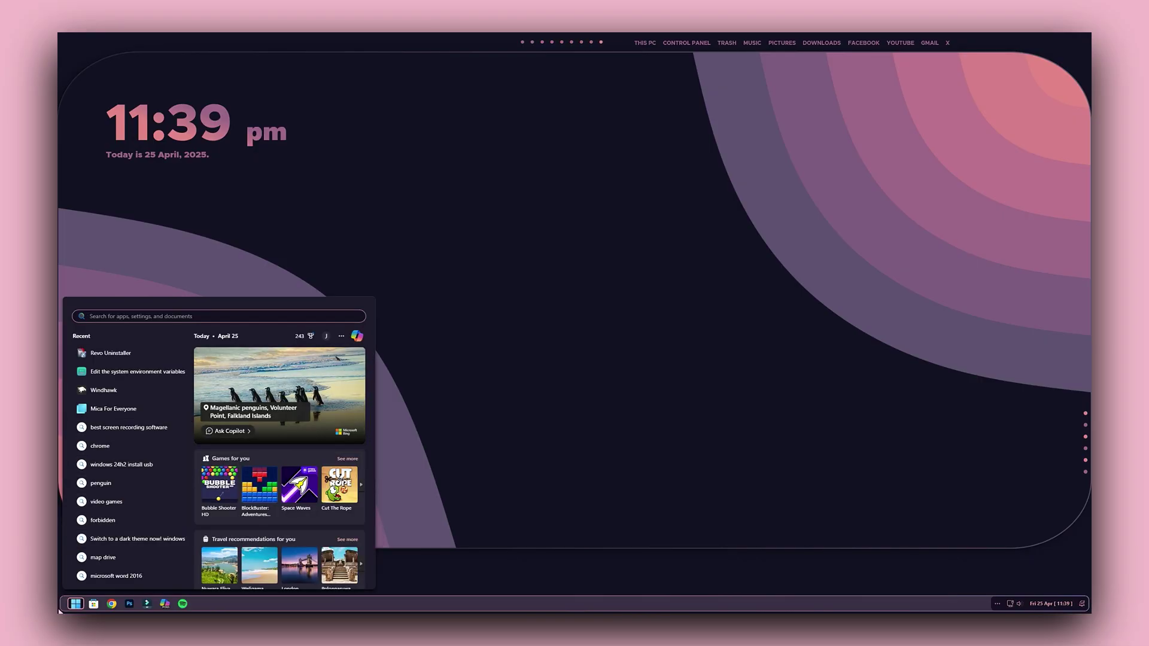
left_click(76, 603)
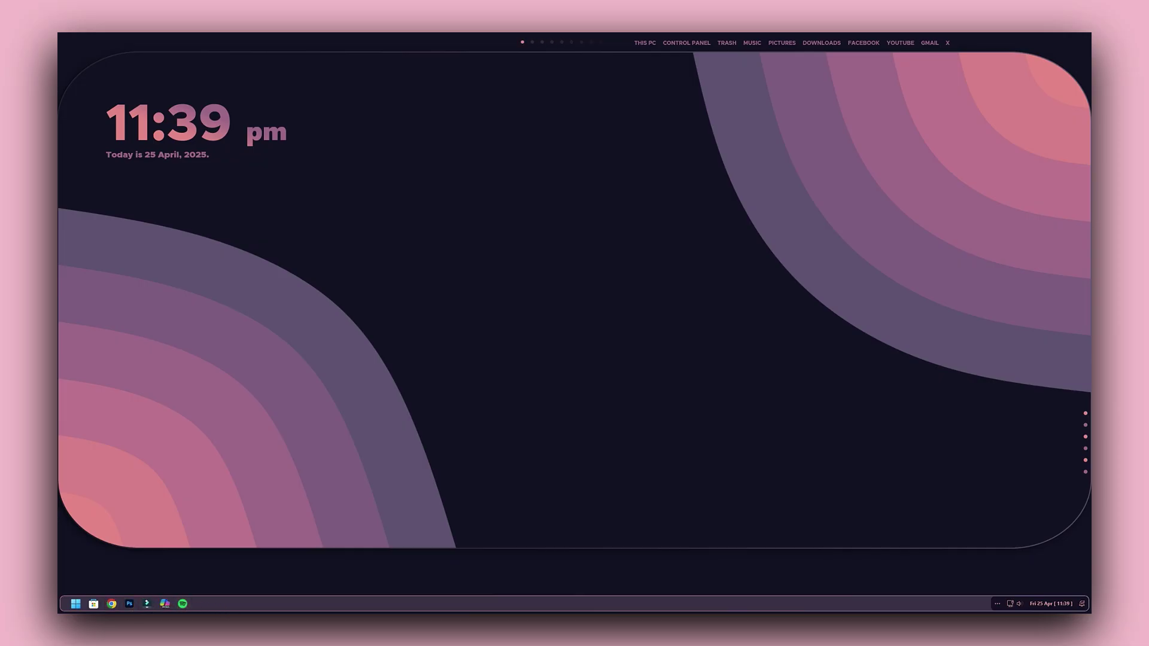
Examine the quick settings and the notification center with its calendar, and close them
left_click(1010, 604)
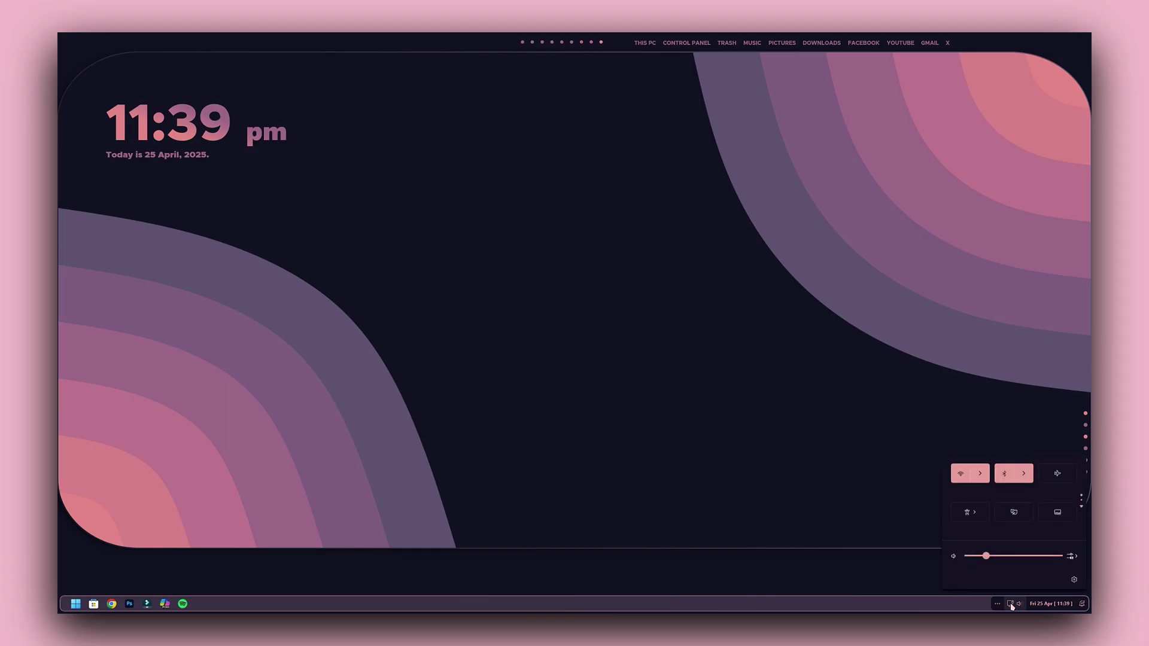
left_click(1032, 605)
left_click(1043, 604)
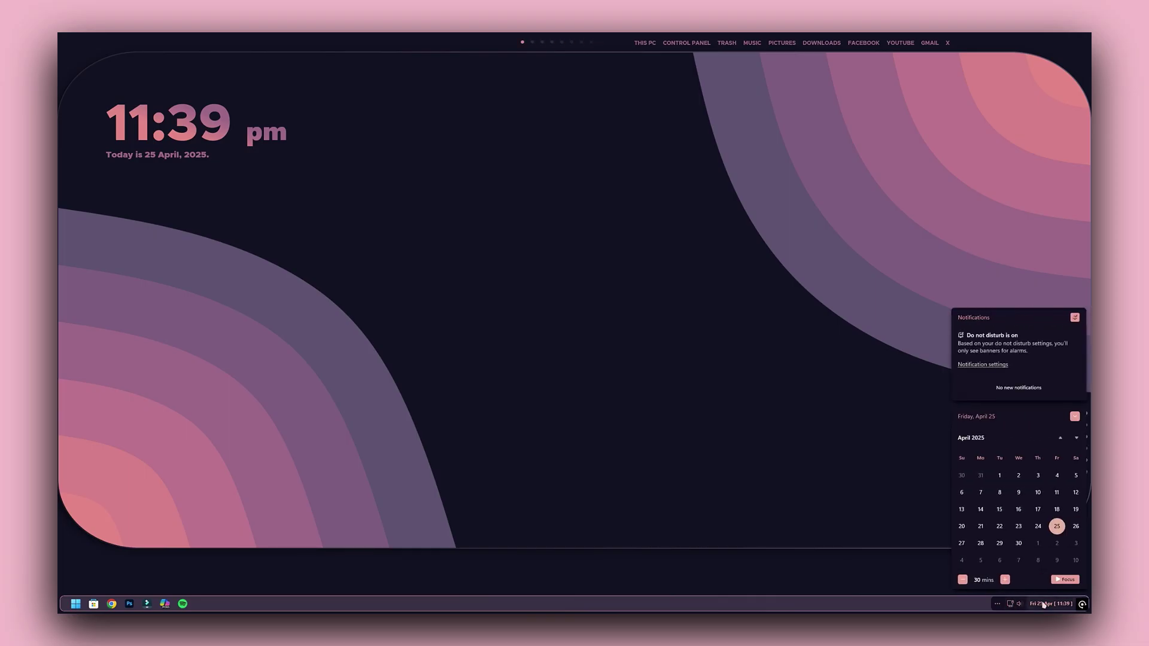
left_click(1043, 605)
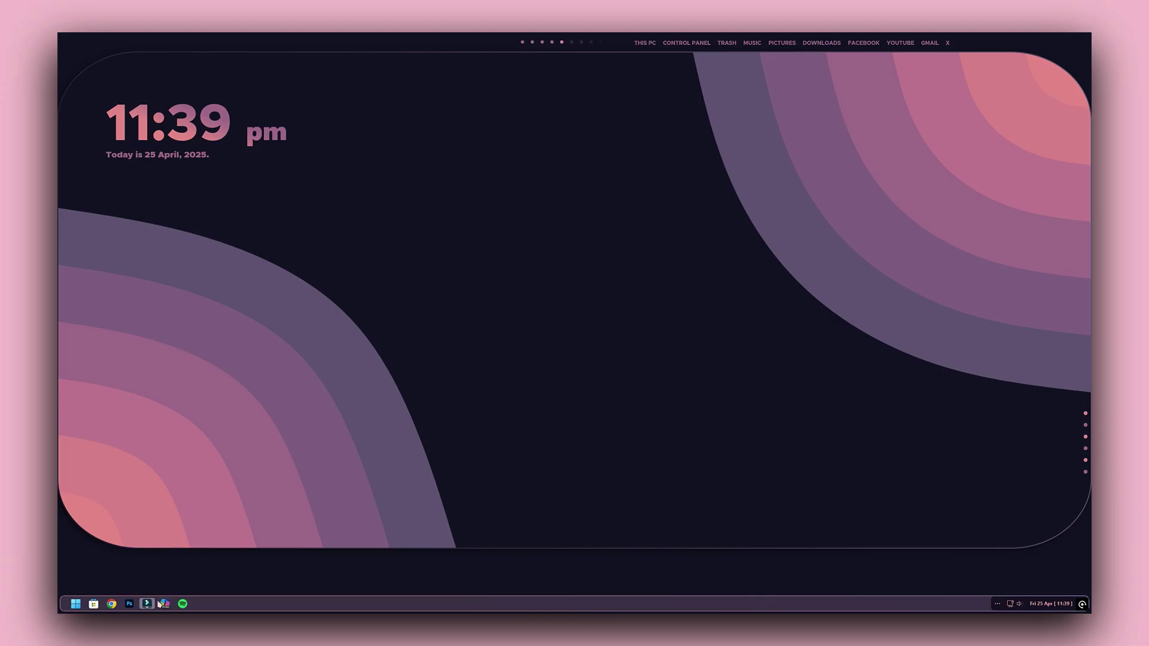
Switch to Spotify, play the Rahma playlist and minimize the window
left_click(182, 605)
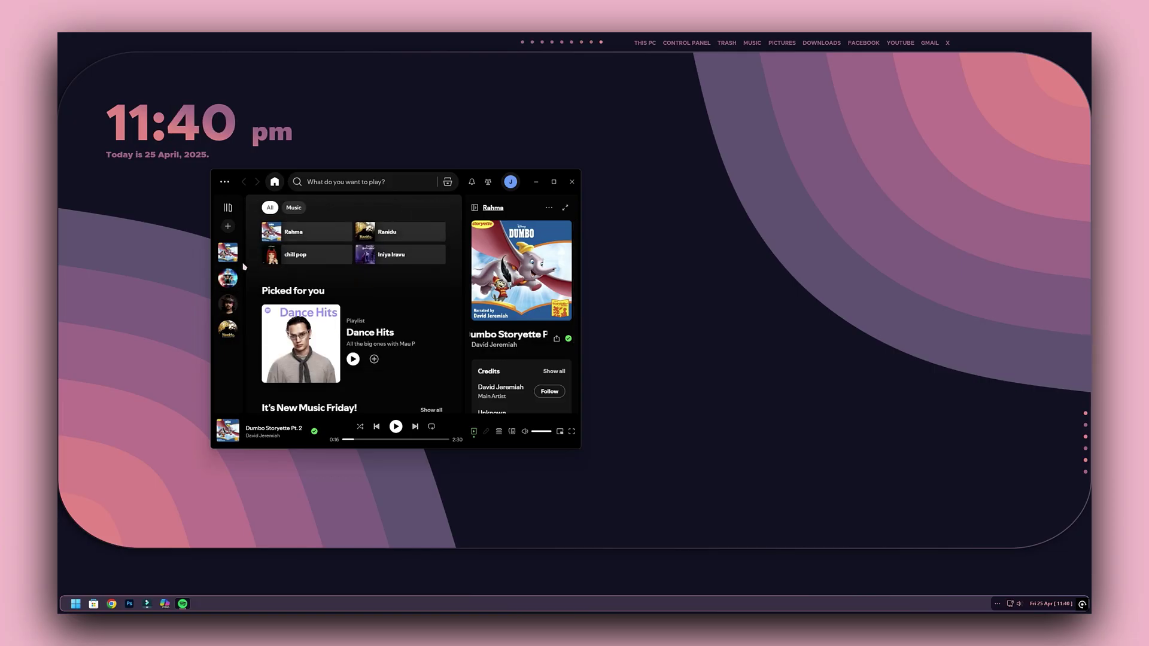
left_click(238, 244)
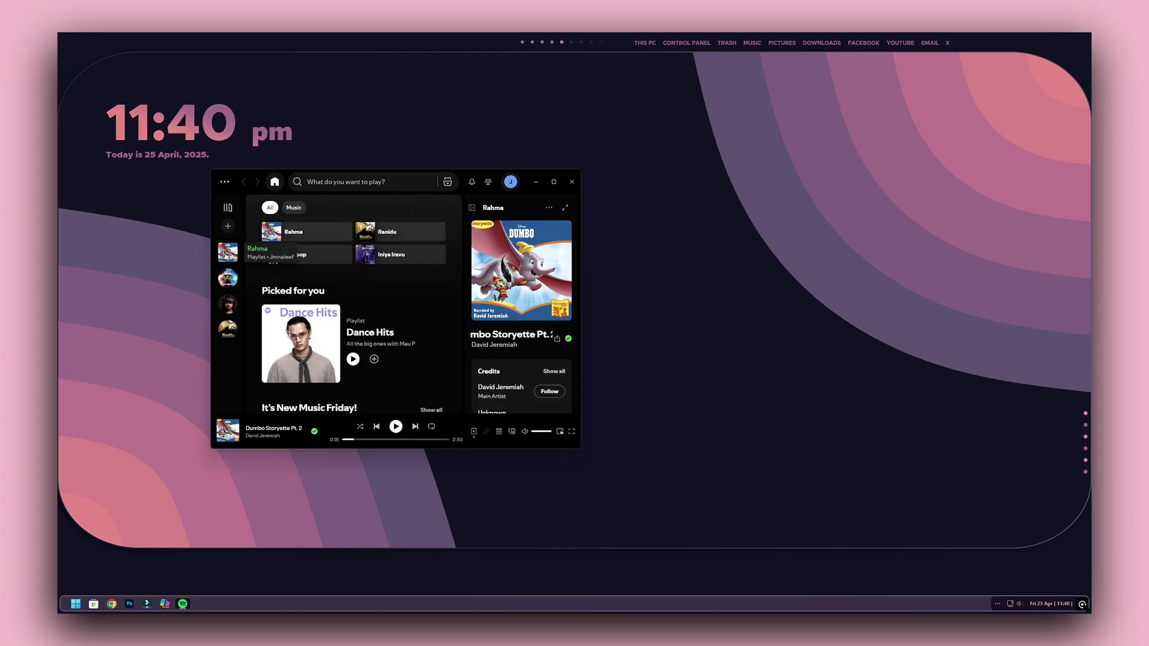
left_click(261, 285)
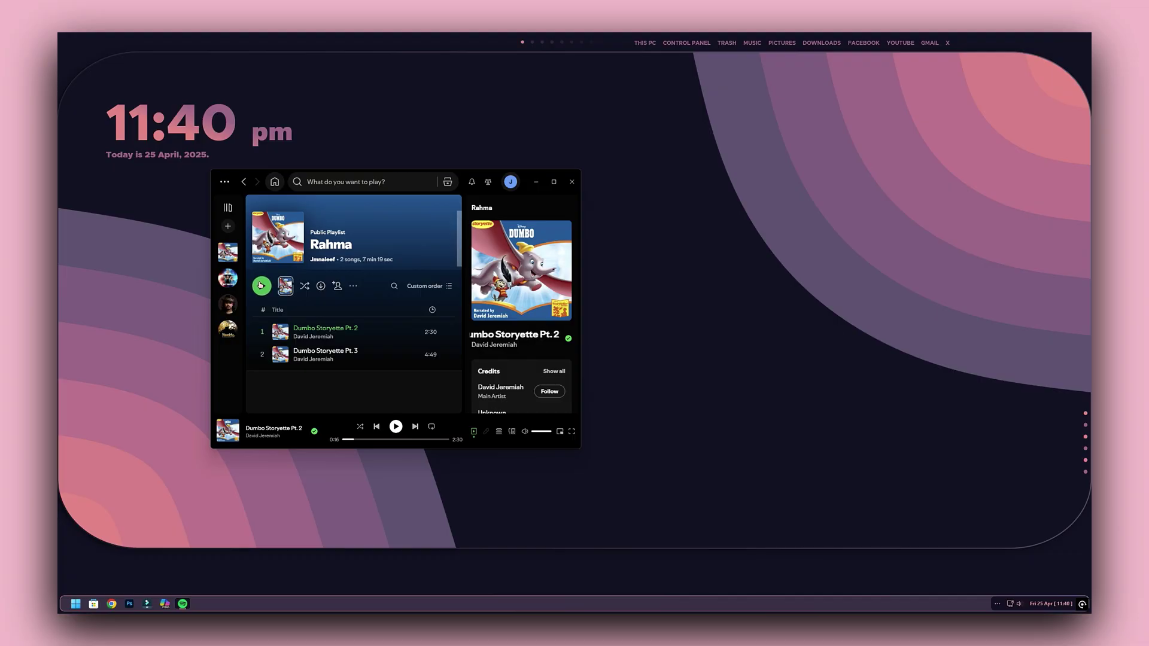
left_click(536, 181)
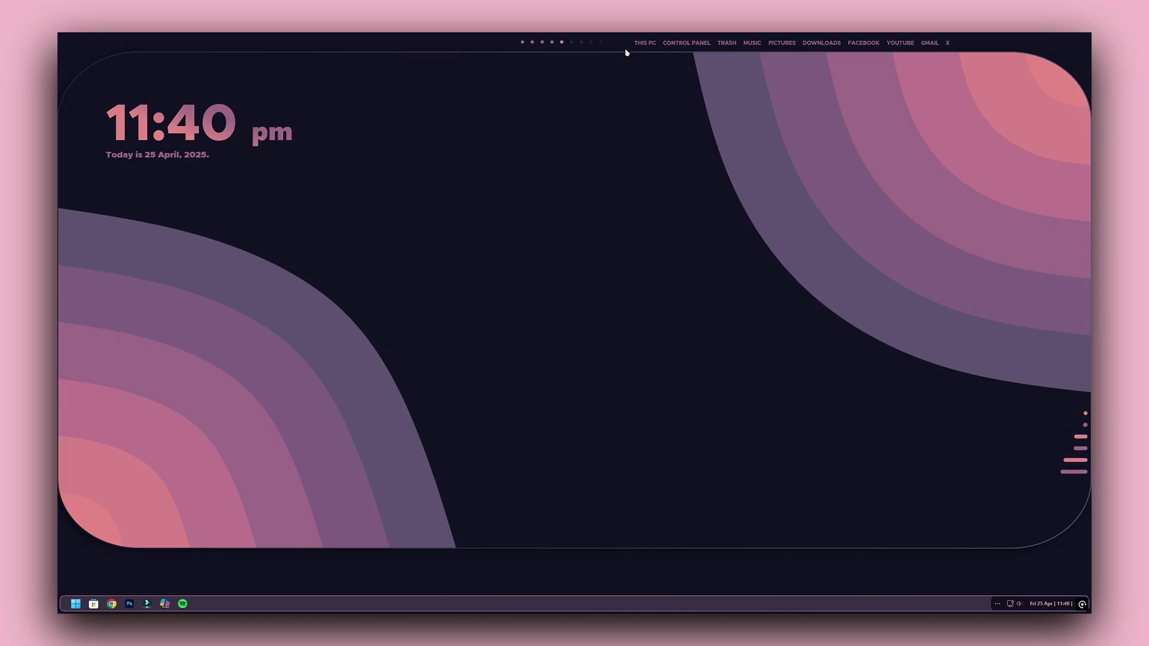
View the Win11Pro (C:) drive through the This PC shortcut and view the Control Panel, closing each window
left_click(645, 43)
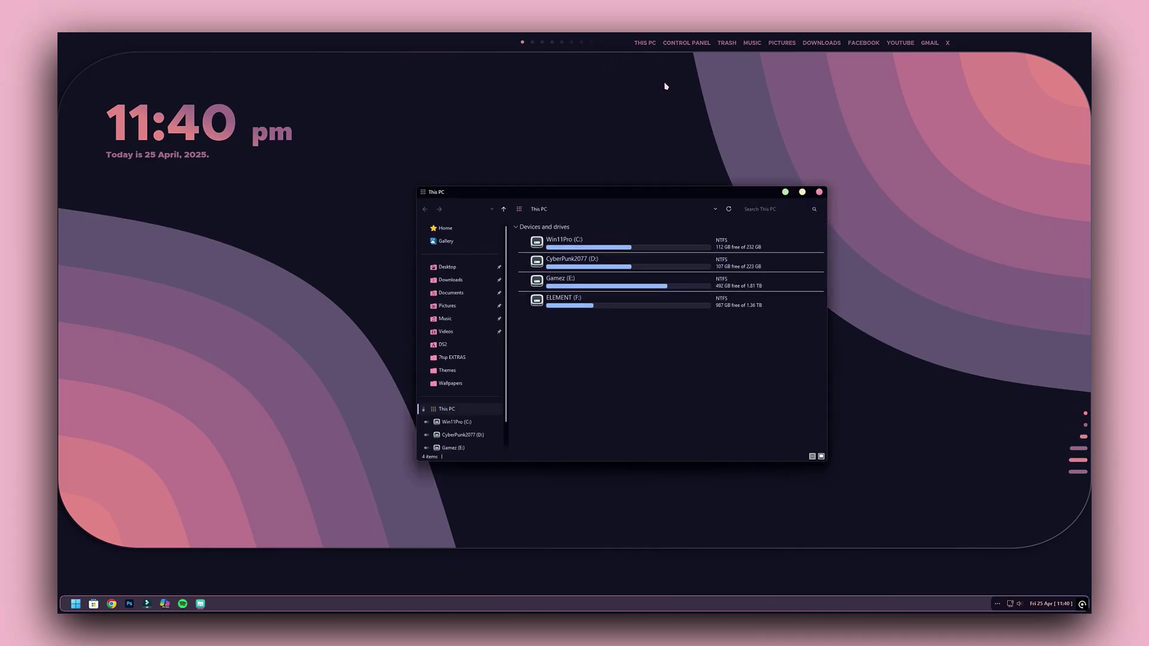
double_click(588, 250)
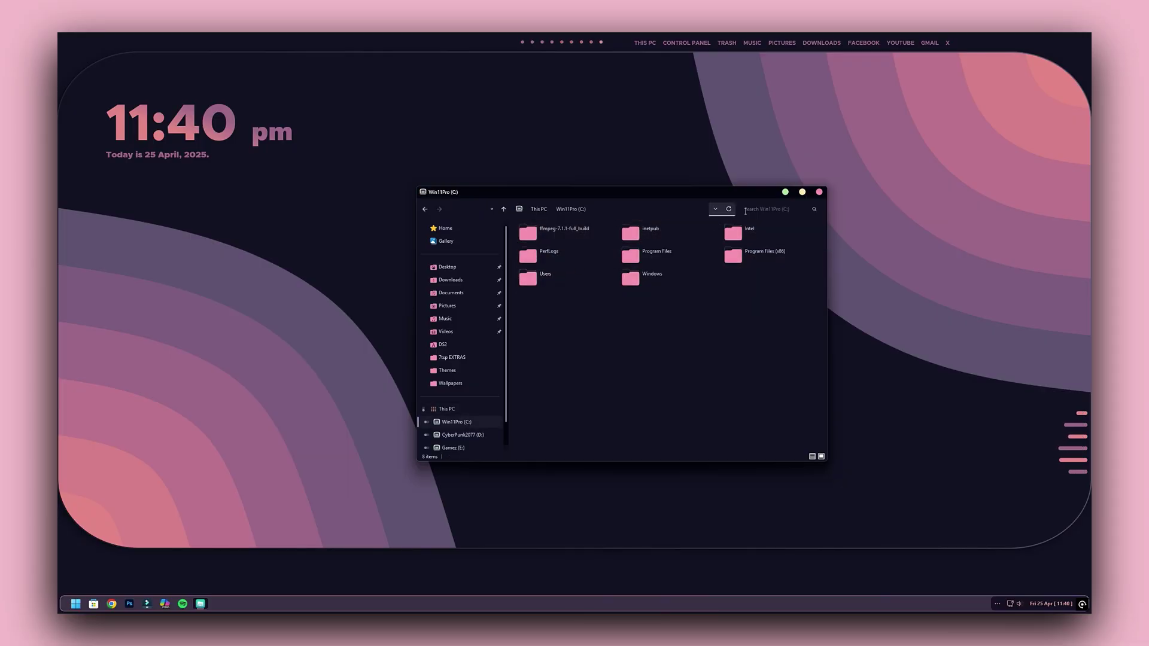
left_click(820, 193)
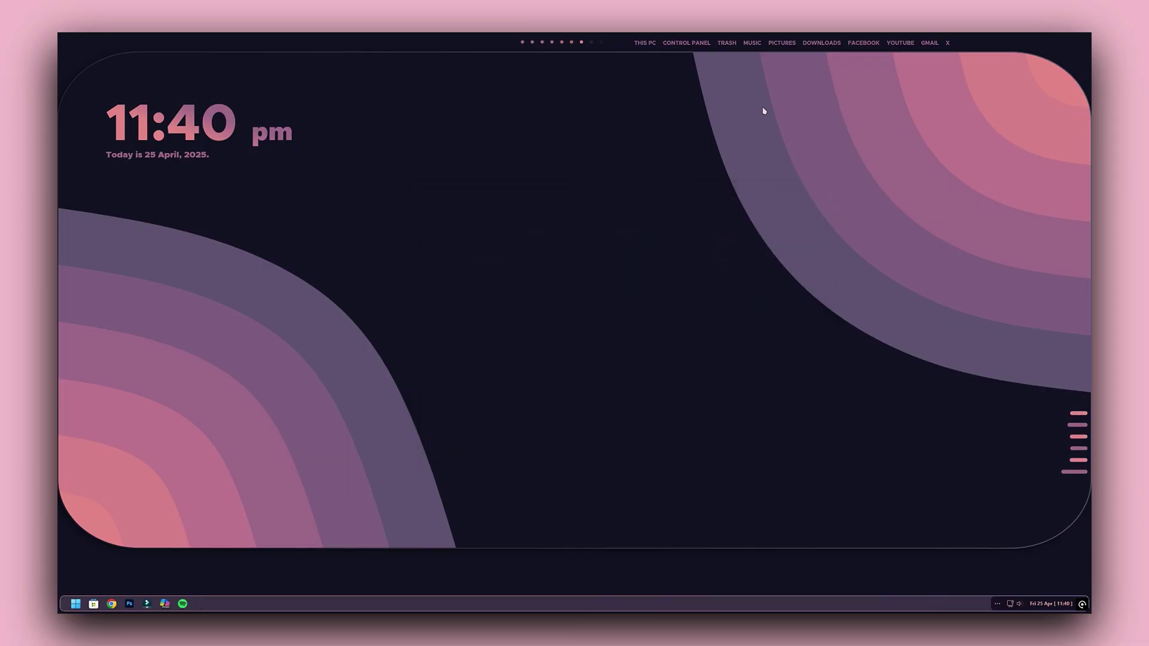
left_click(696, 45)
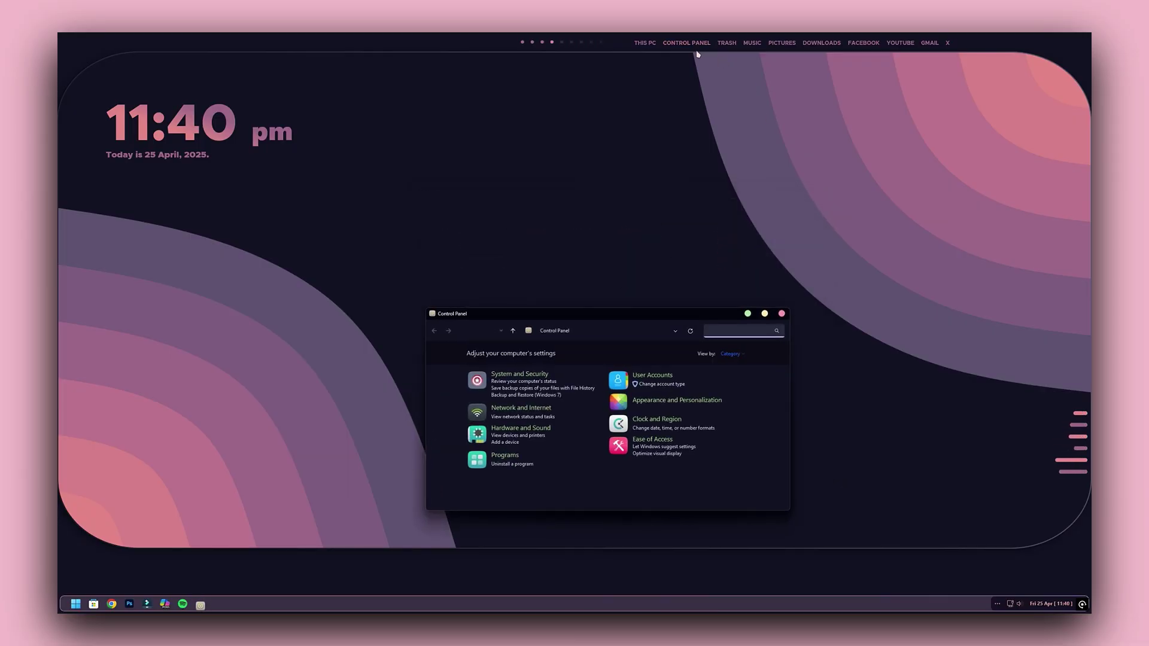
left_click(782, 313)
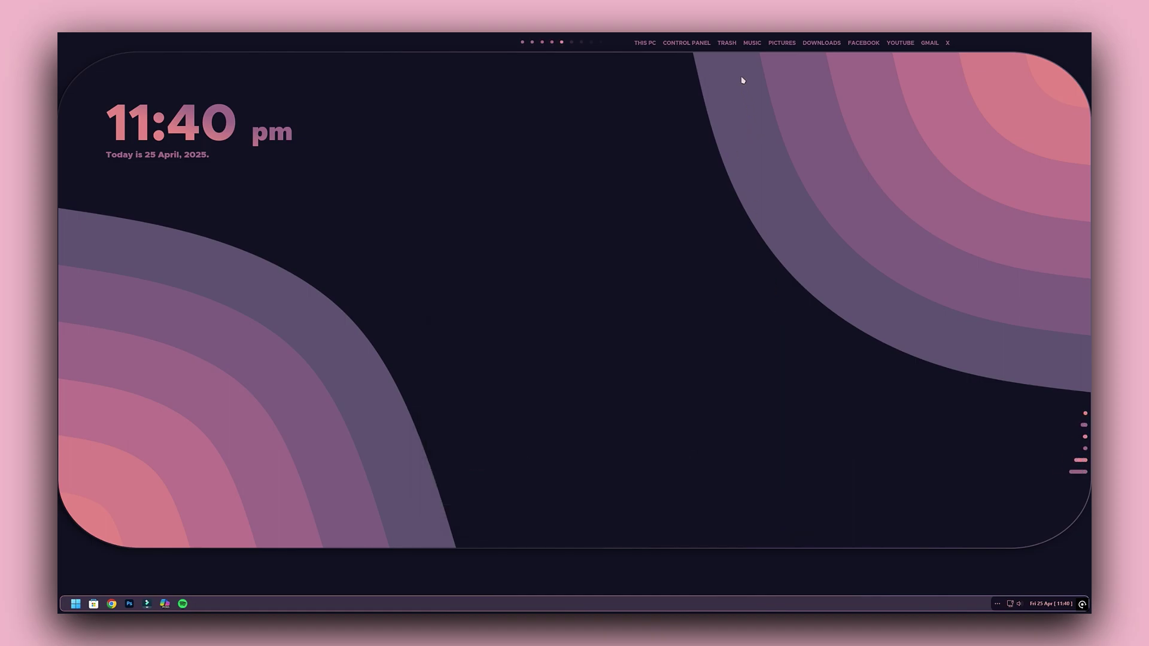
Permanently delete all items in the Recycle Bin and close its window
left_click(730, 44)
left_click_drag(647, 407, 653, 238)
right_click(654, 239)
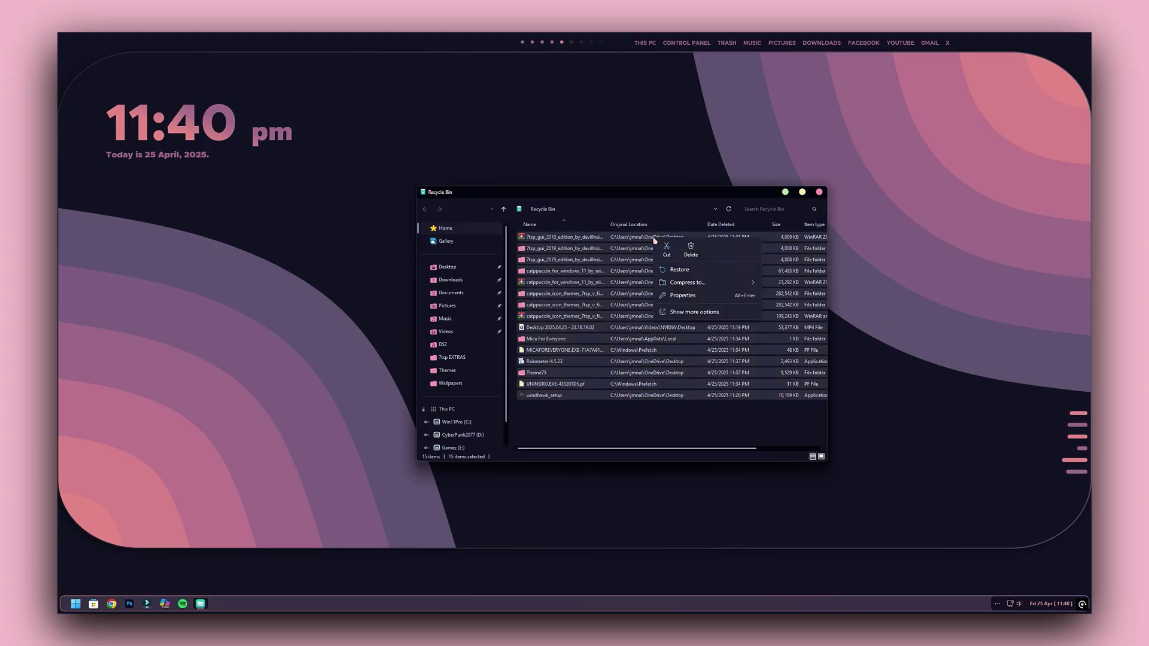
left_click(686, 251)
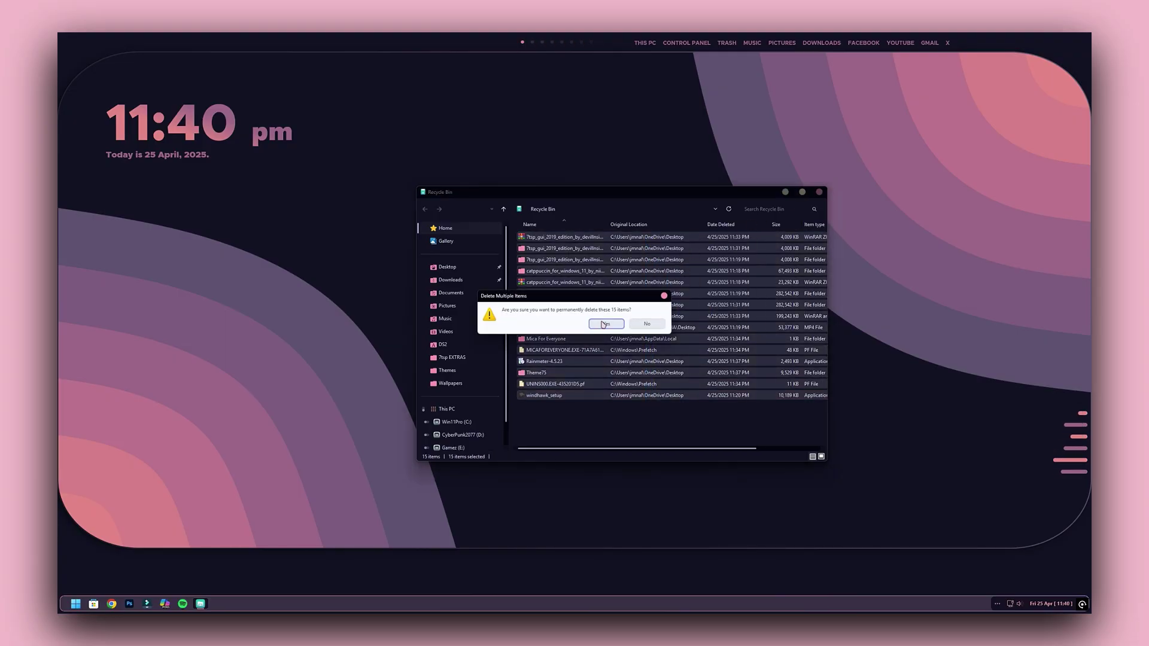
left_click(605, 324)
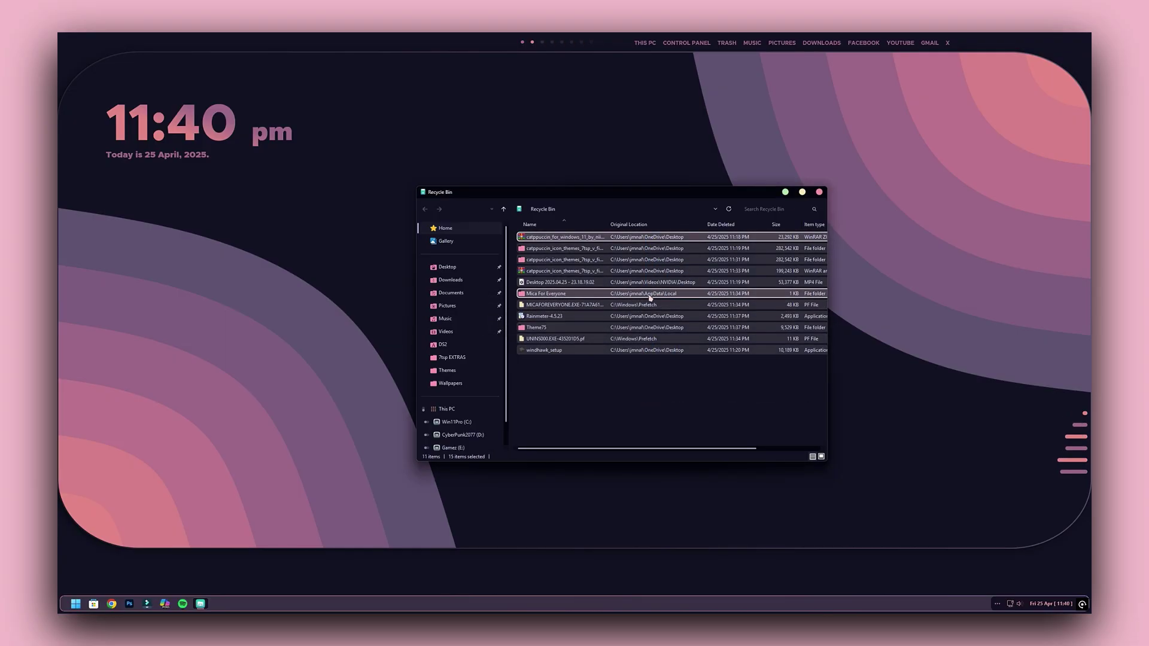
left_click(819, 193)
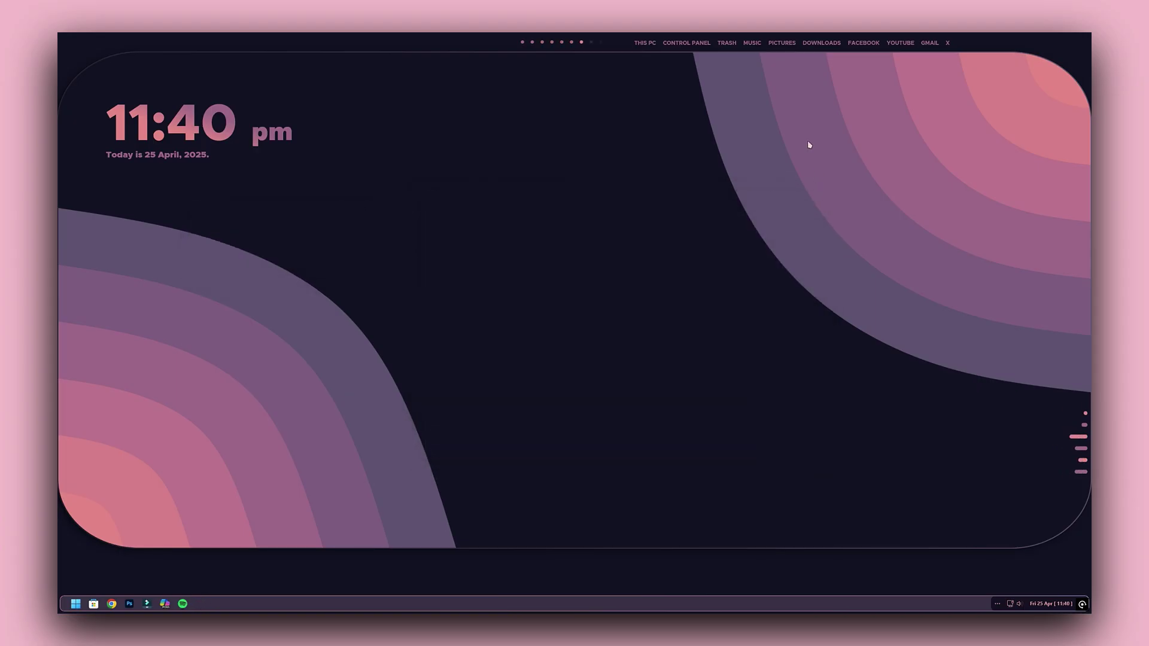
Test the desktop's Music and Gmail shortcuts, closing each window they open
left_click(756, 44)
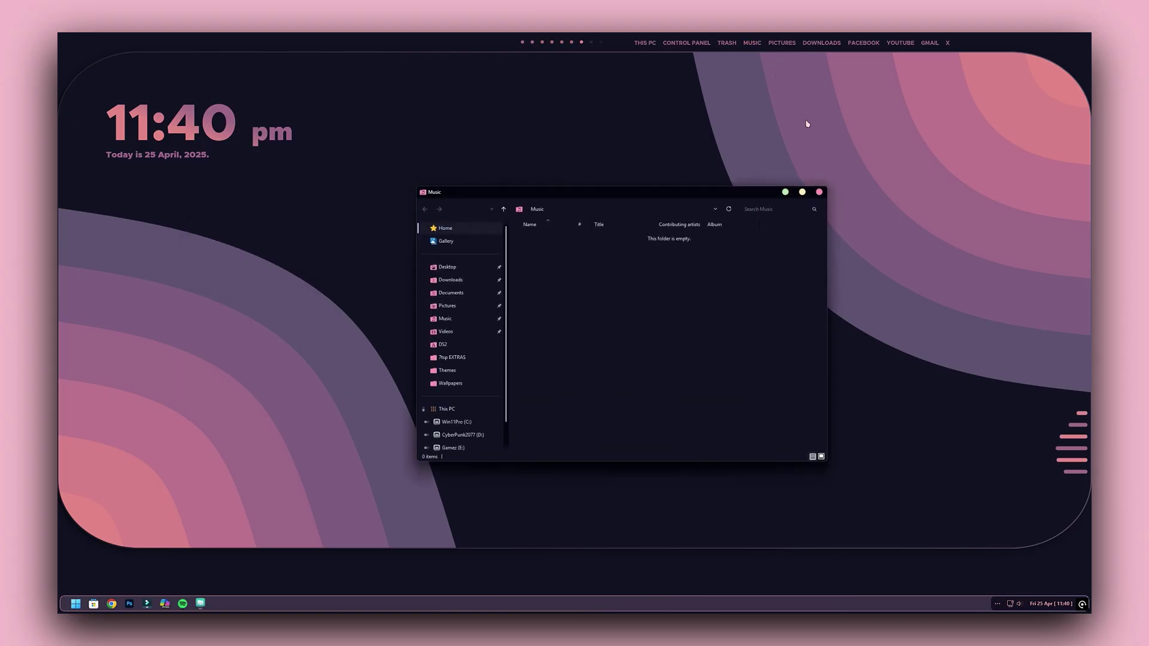
left_click(819, 193)
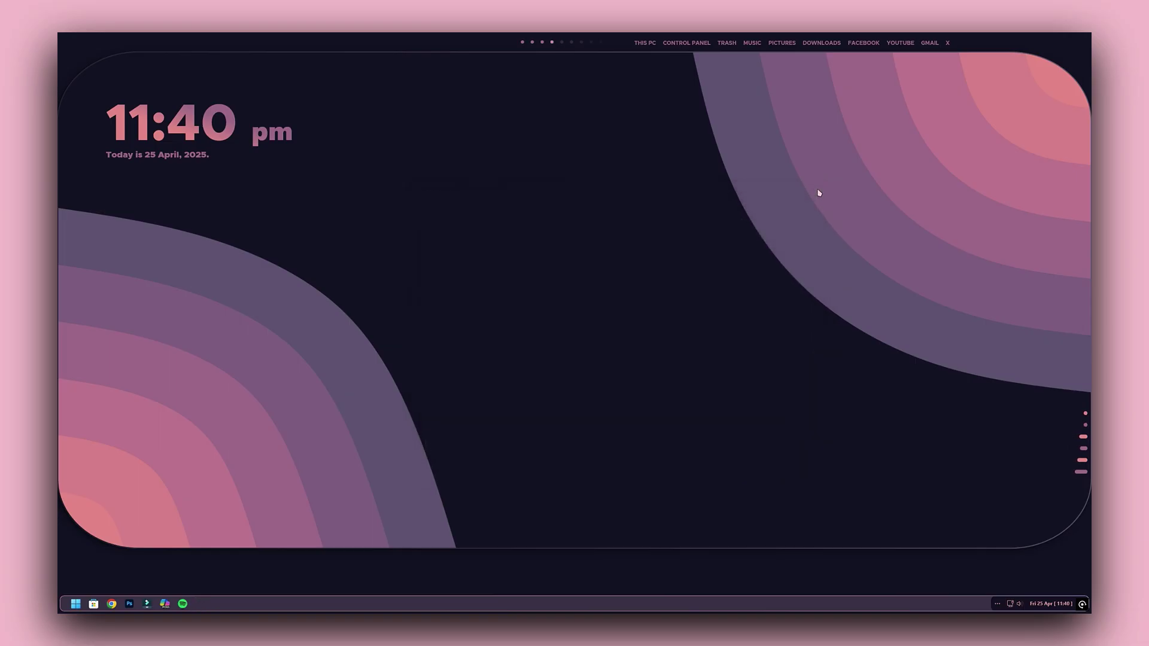
left_click(929, 43)
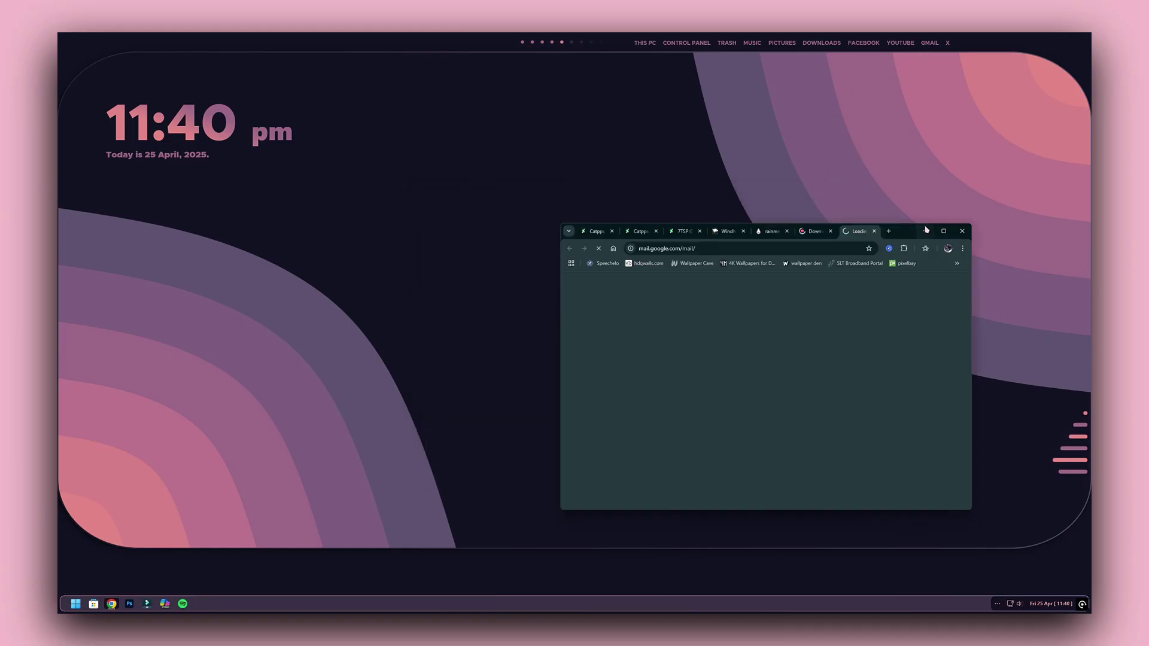
left_click(961, 232)
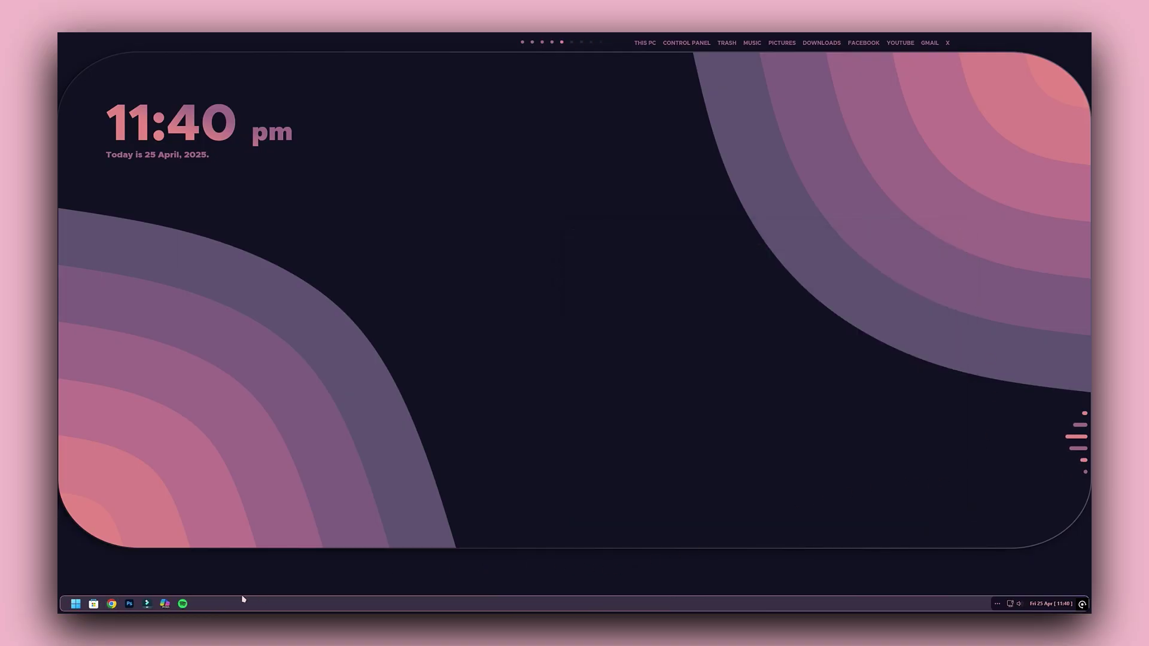
Switch to Spotify, pause the Rahma playlist and close the window
left_click(183, 604)
left_click(263, 287)
left_click(263, 287)
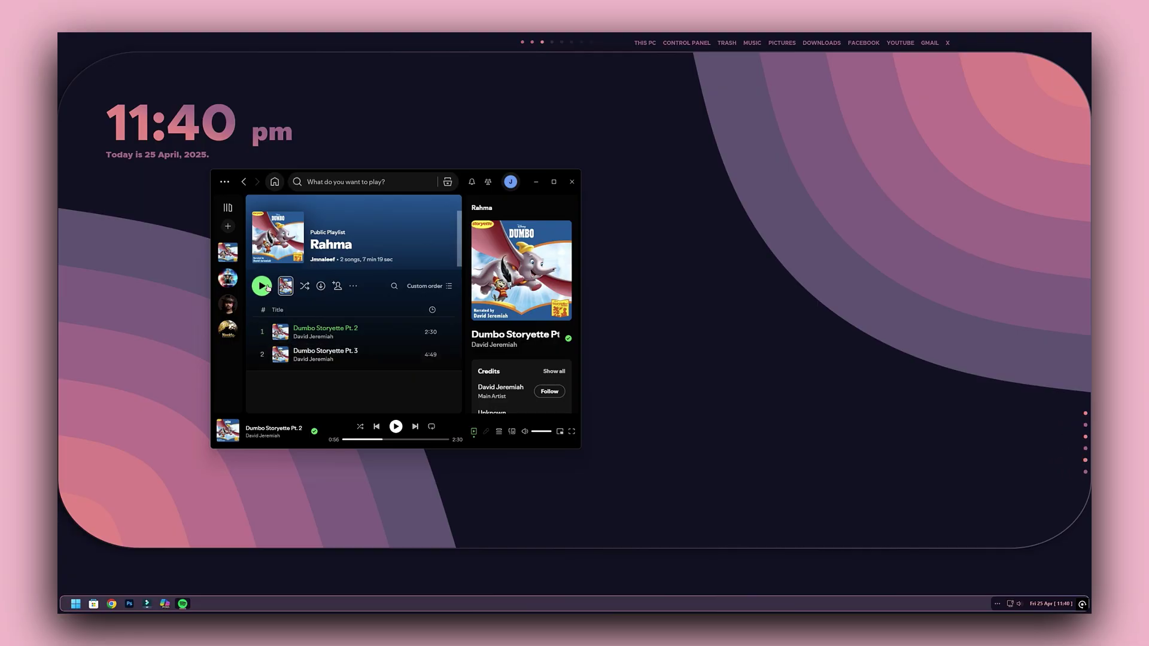
left_click(573, 183)
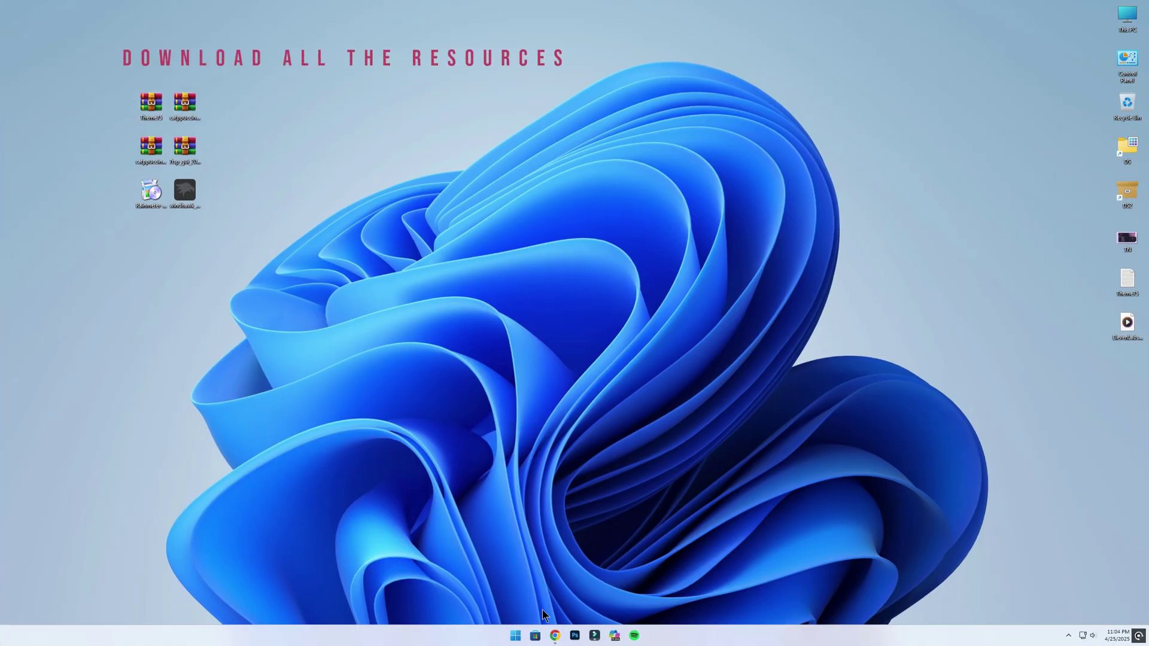
Review the open Chrome download pages for Catppuccin, 7TSP GUI, Windhawk, Rainmeter and Theme75.zip, and close the browser
left_click(555, 635)
left_click(602, 226)
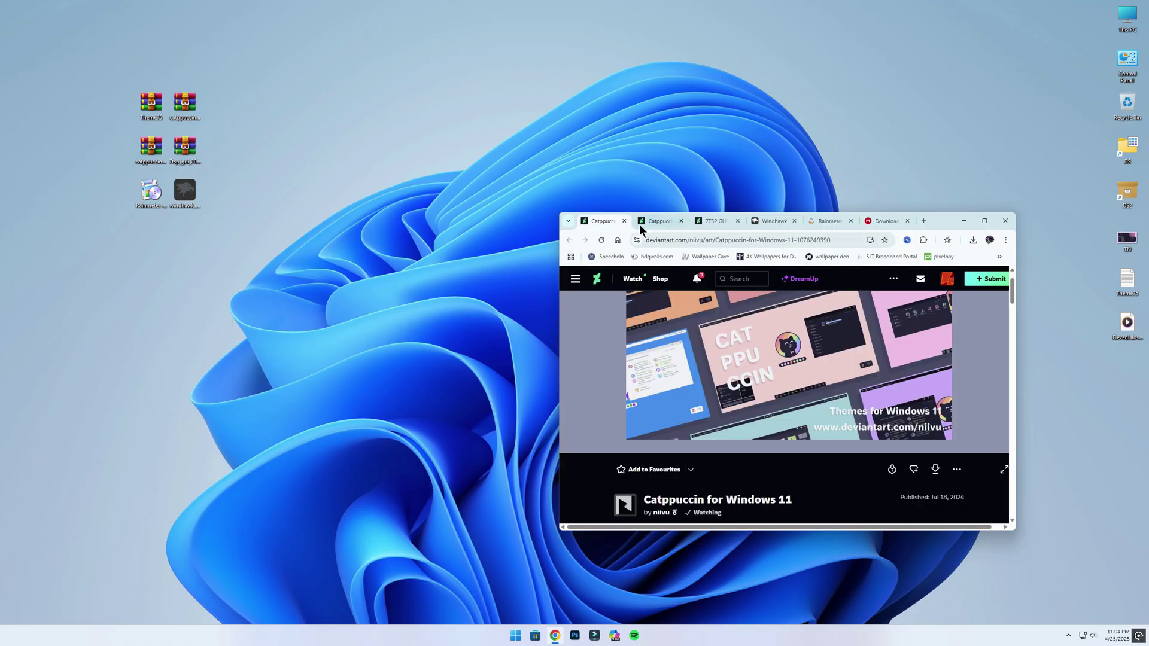
left_click(661, 222)
left_click(723, 222)
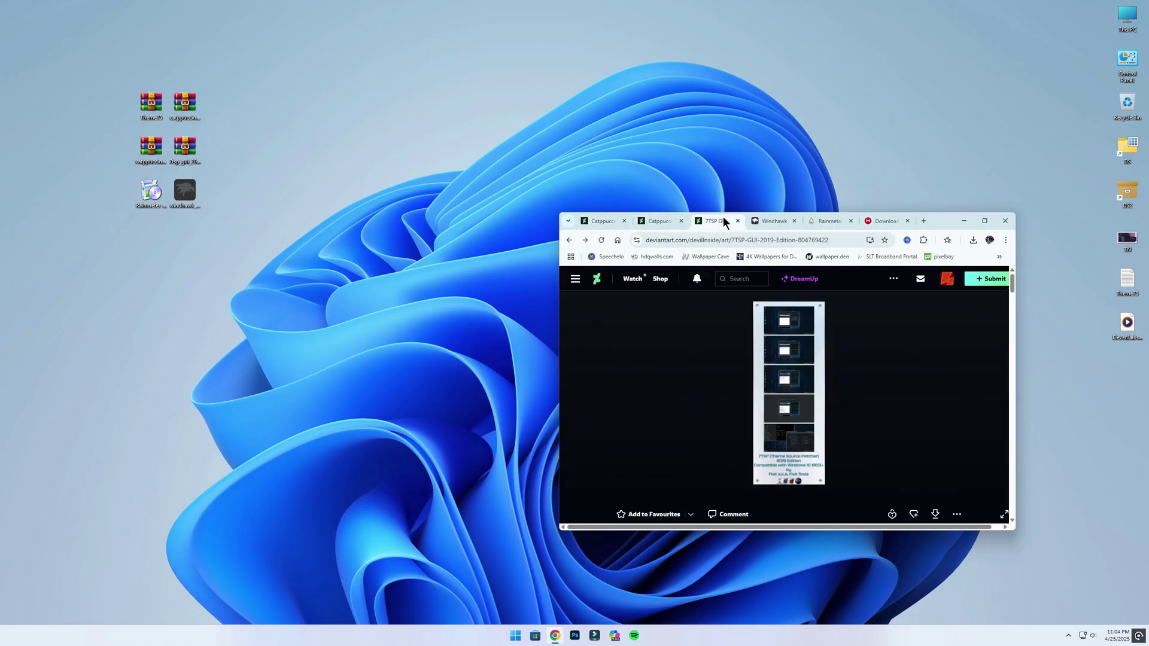
left_click(773, 222)
left_click(832, 222)
left_click(892, 222)
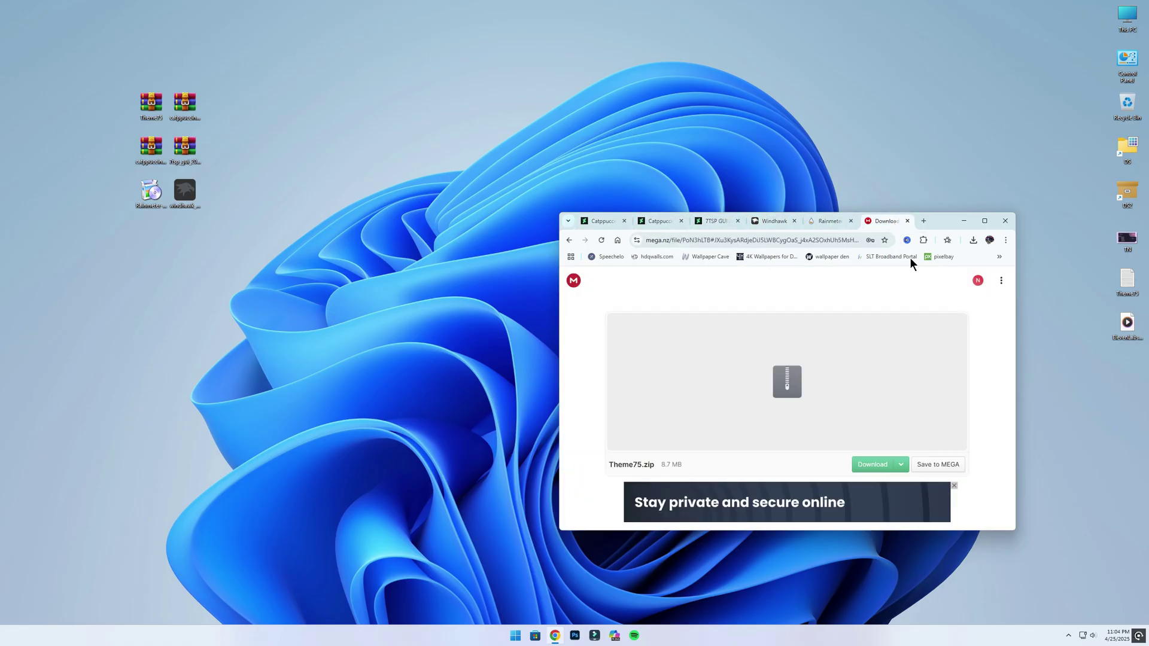
left_click(1004, 223)
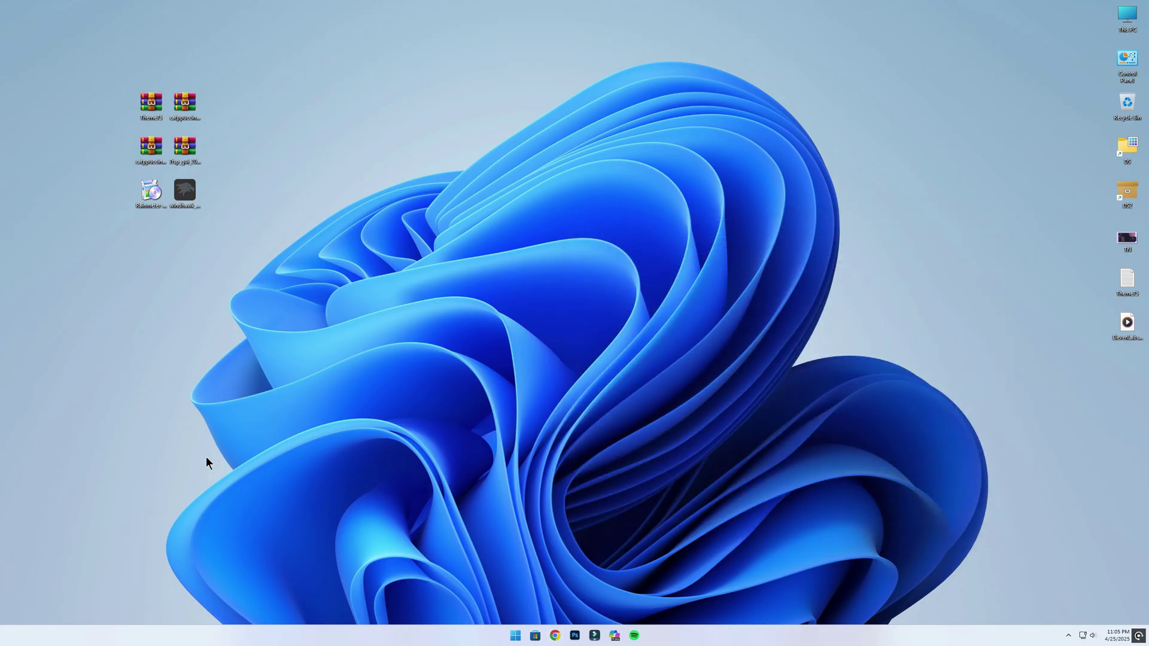
Set the Windows taskbar alignment to Left and close Settings
right_click(306, 639)
left_click(353, 616)
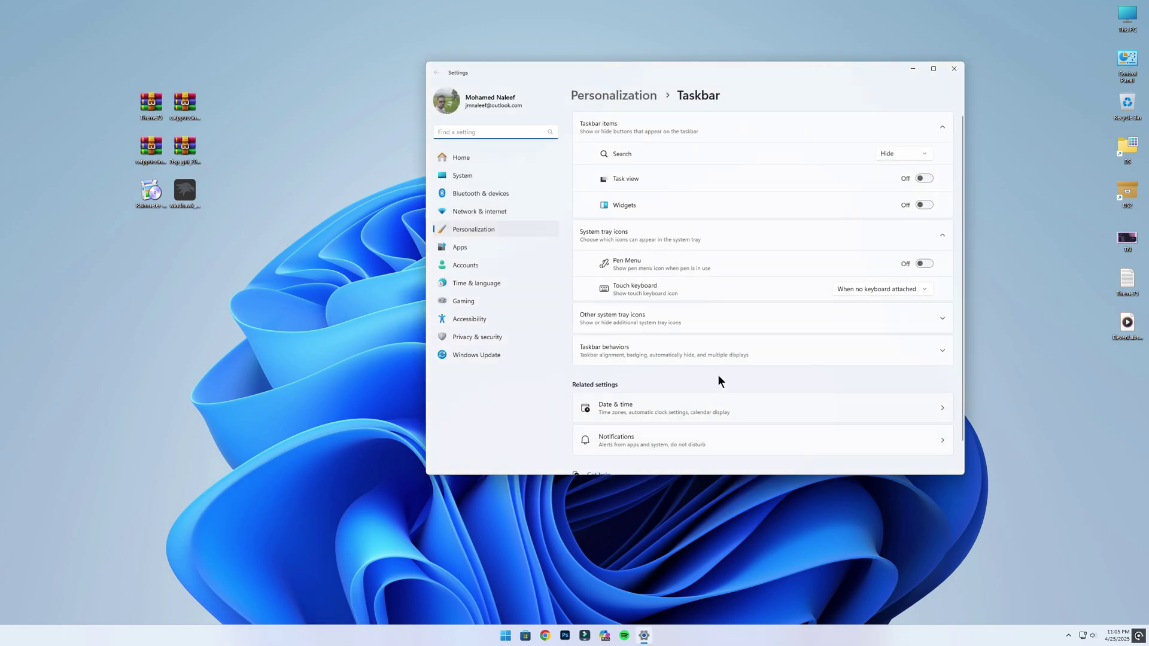
left_click(728, 353)
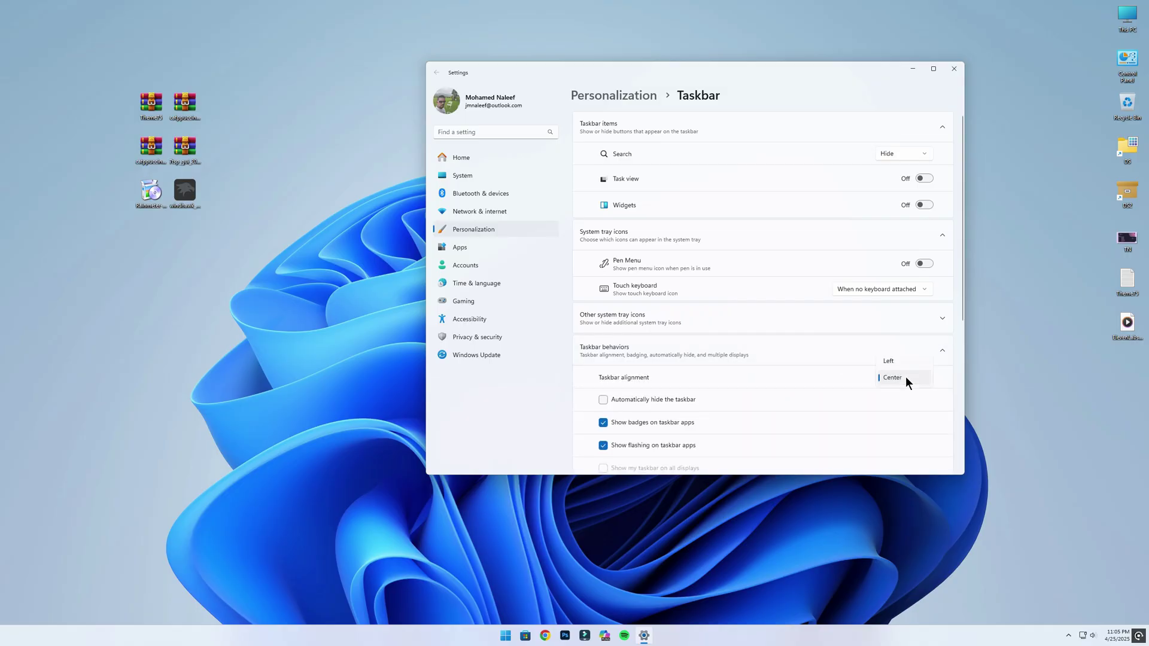
left_click(914, 362)
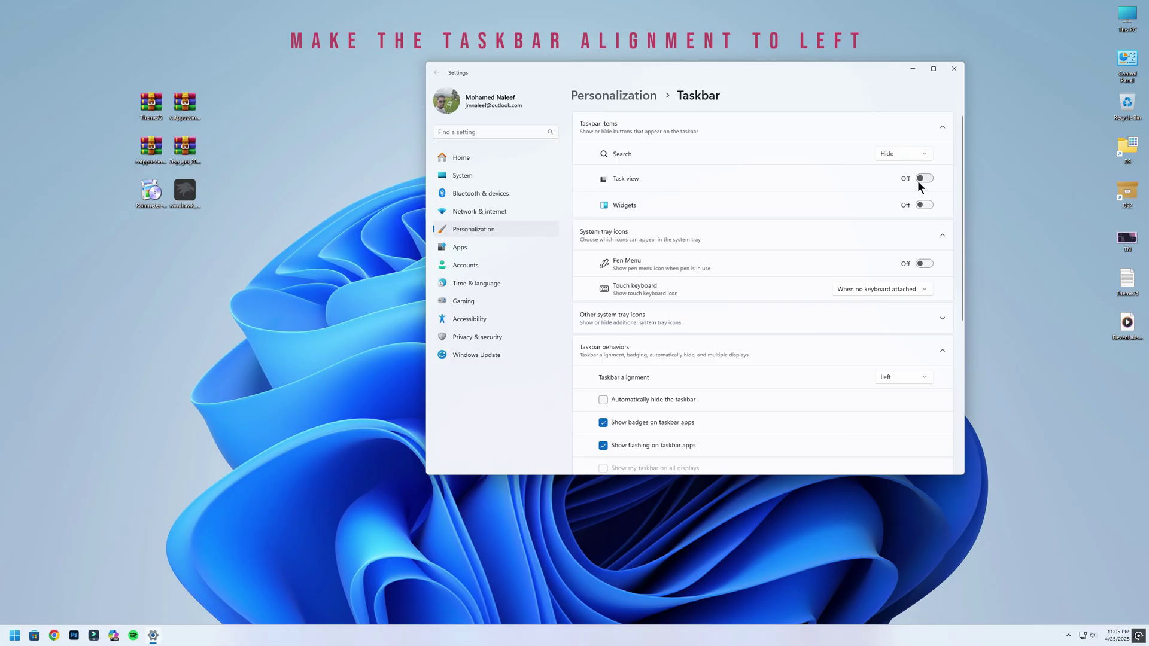
left_click(955, 69)
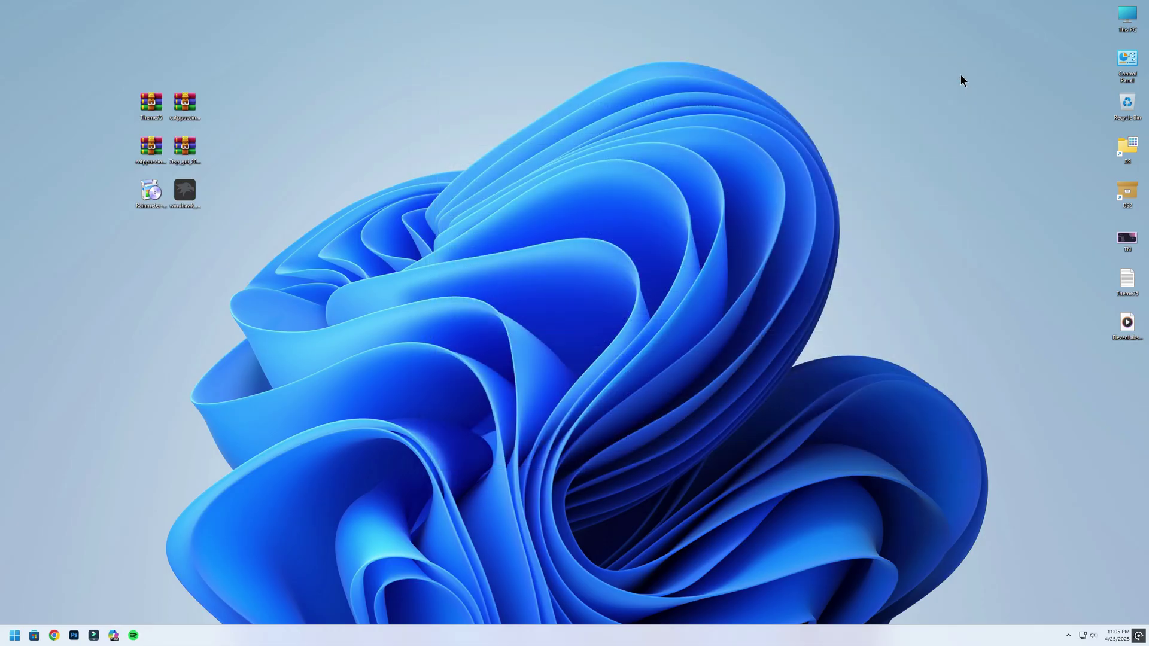
Install Windhawk v1.5.1 as a standard installation without the desktop shortcut and launch it
double_click(182, 193)
left_click(573, 333)
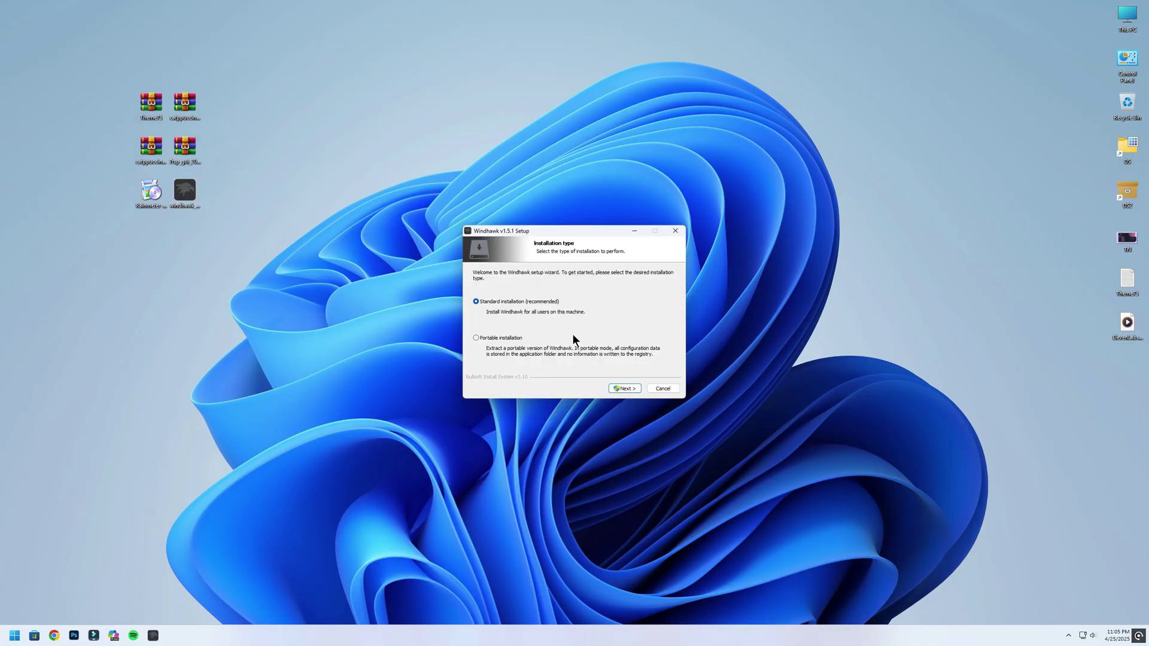
left_click(624, 388)
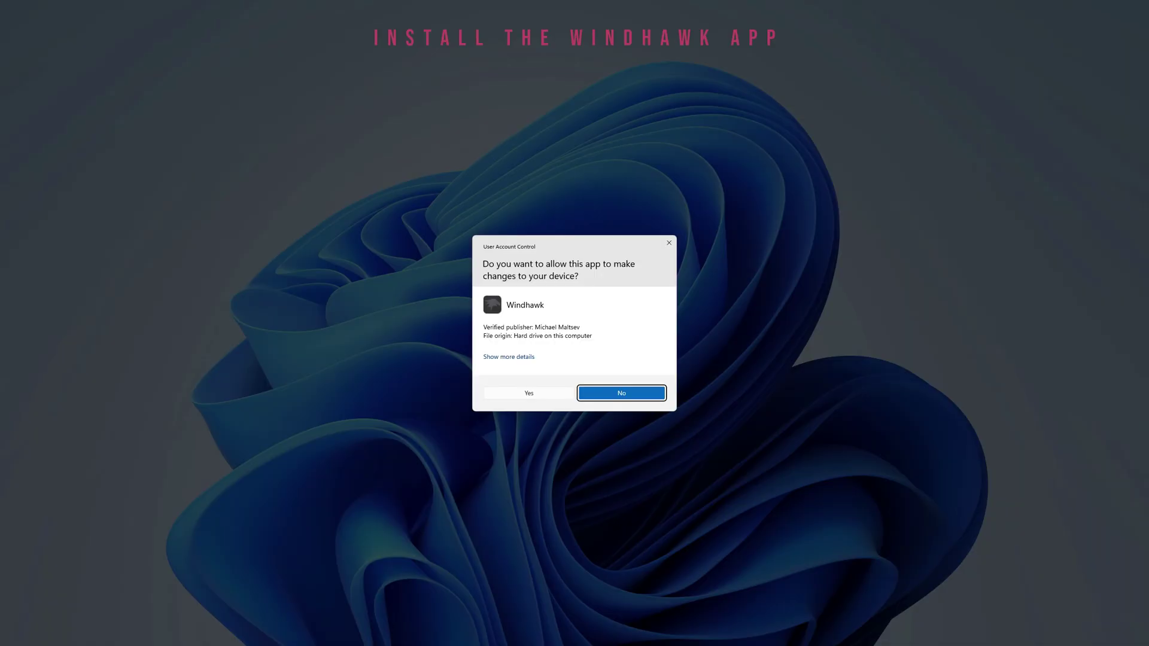
left_click(556, 393)
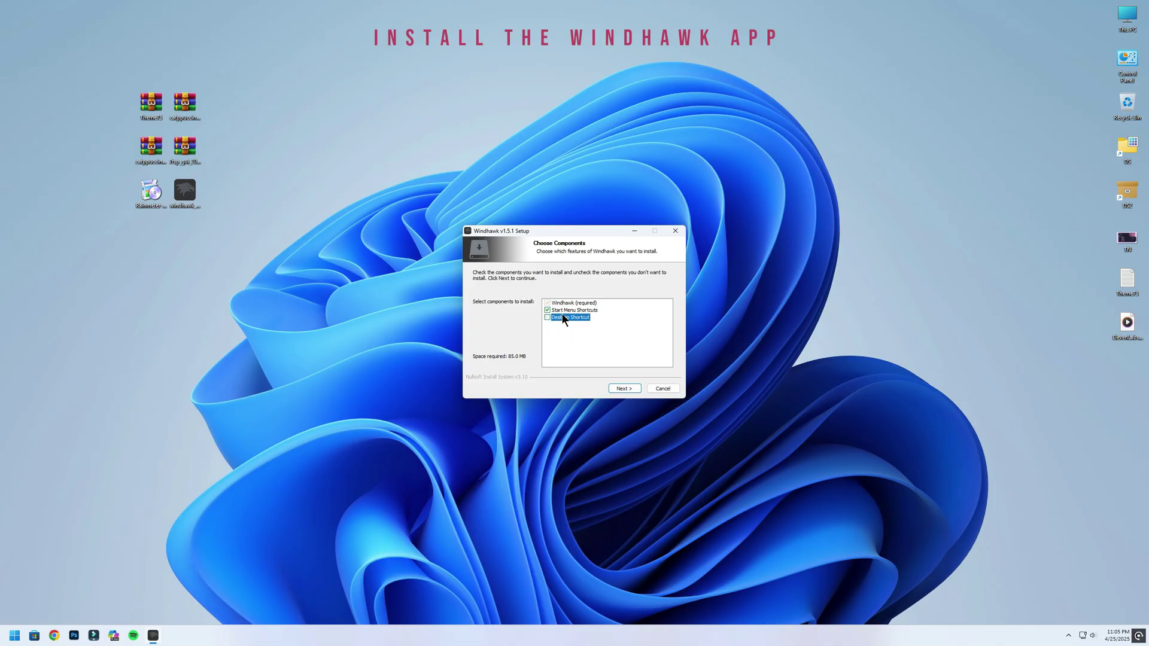
left_click(632, 387)
left_click(633, 386)
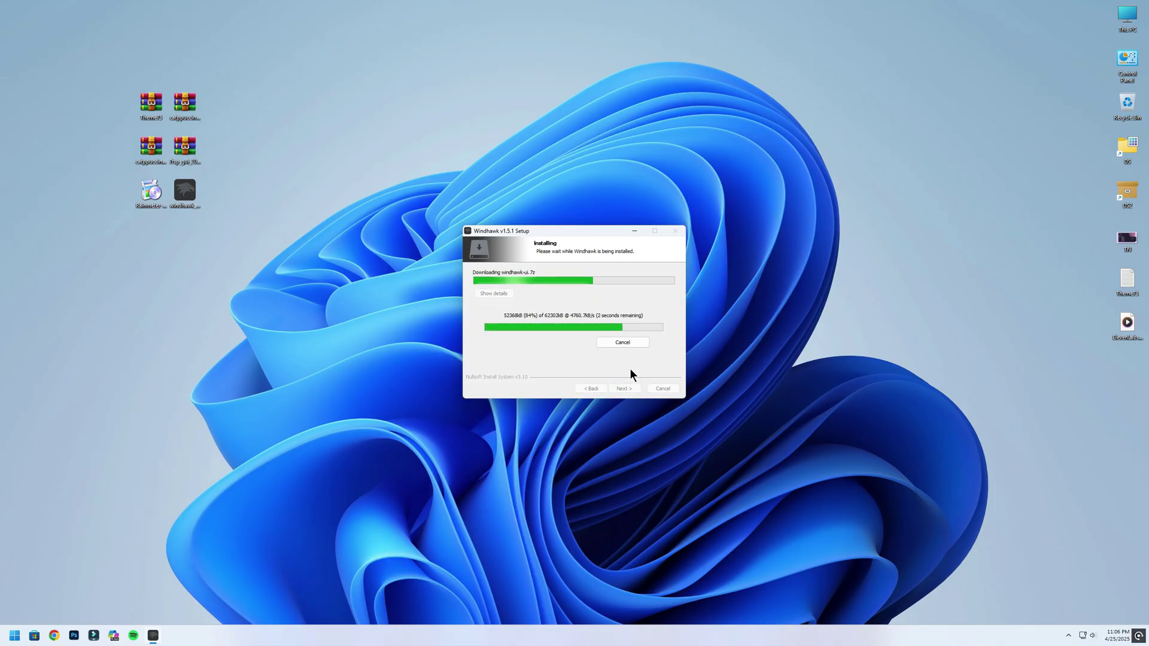
left_click(624, 389)
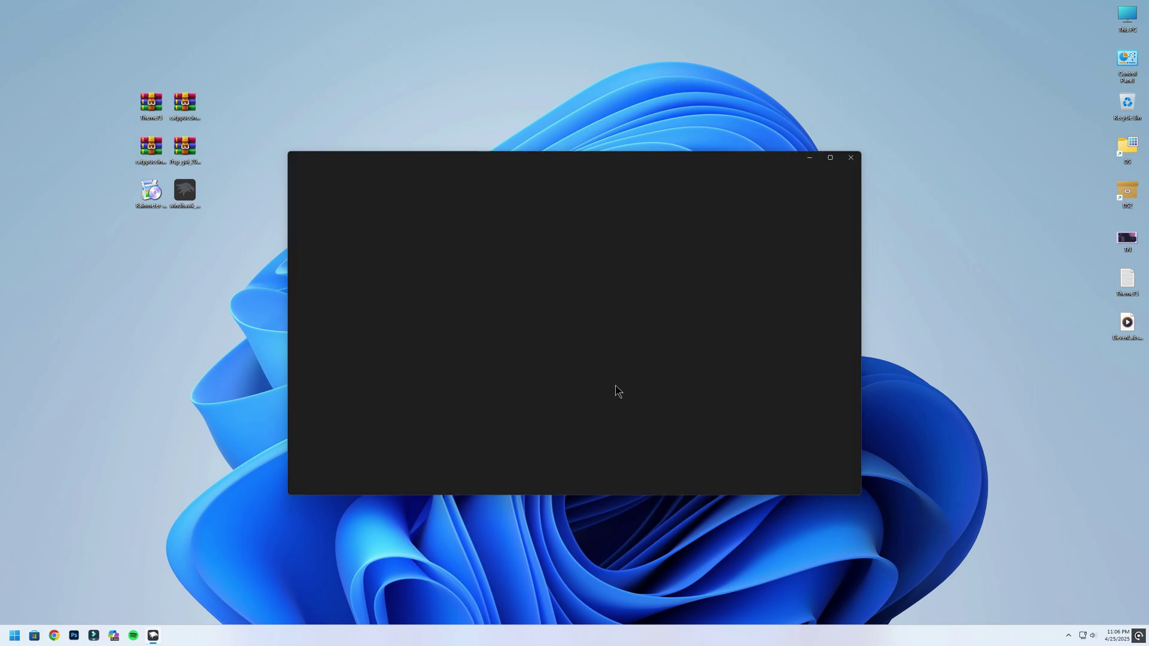
left_click_drag(649, 162, 874, 100)
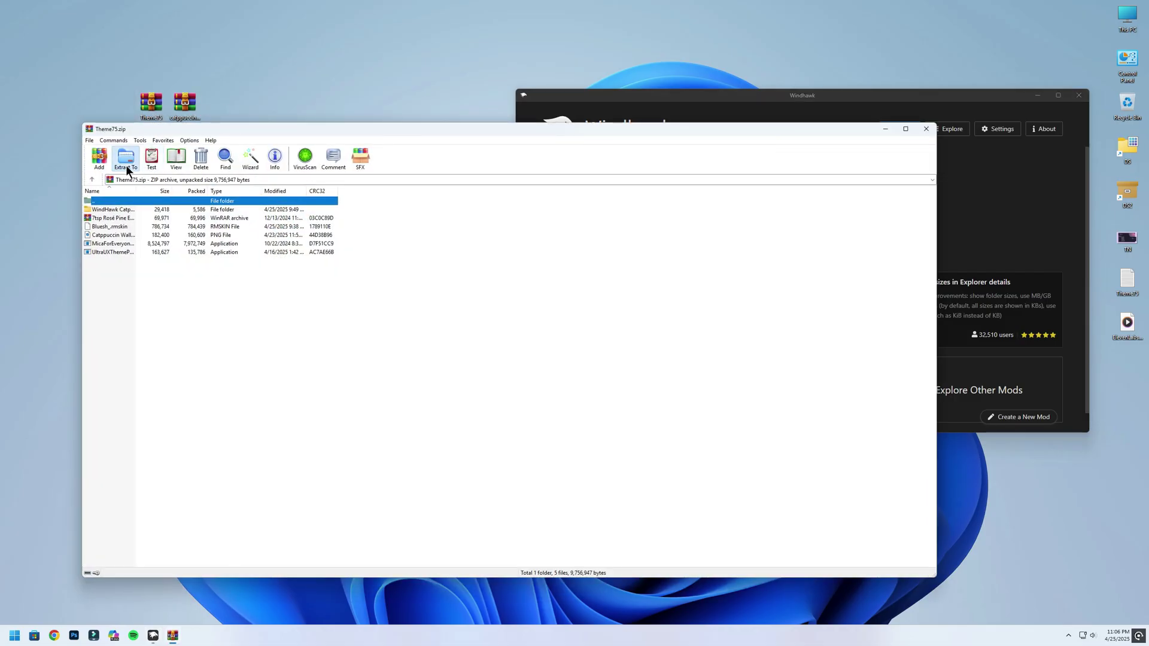
Extract Theme75.zip to a Theme75 folder on the desktop and delete the original archive
left_click(126, 165)
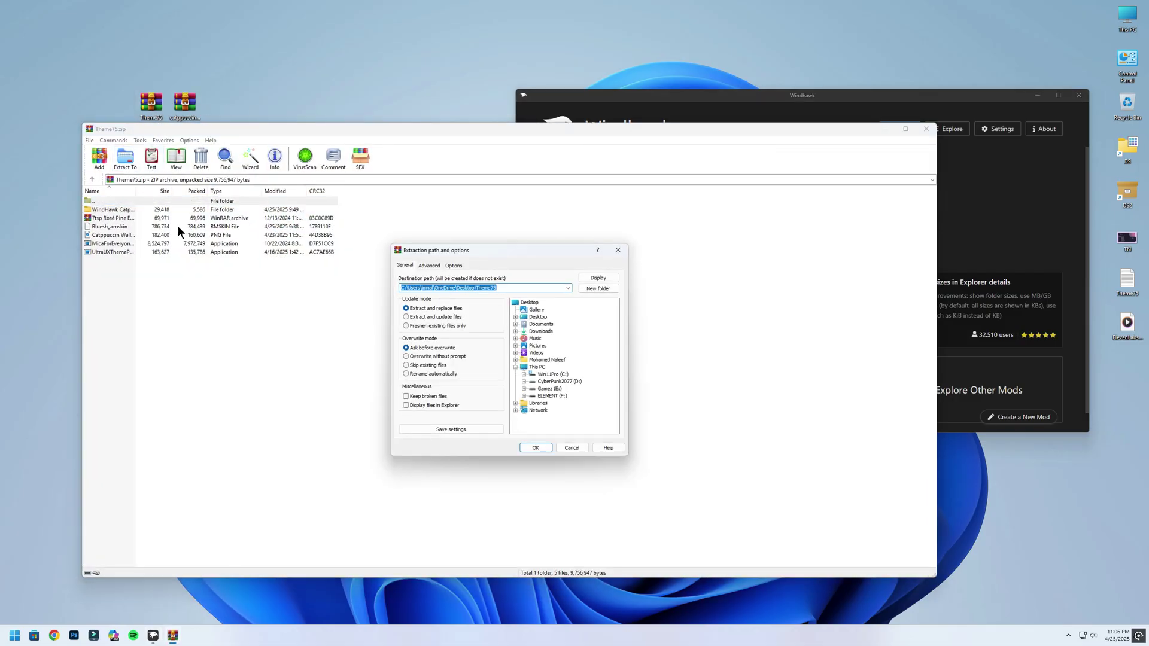
left_click(541, 445)
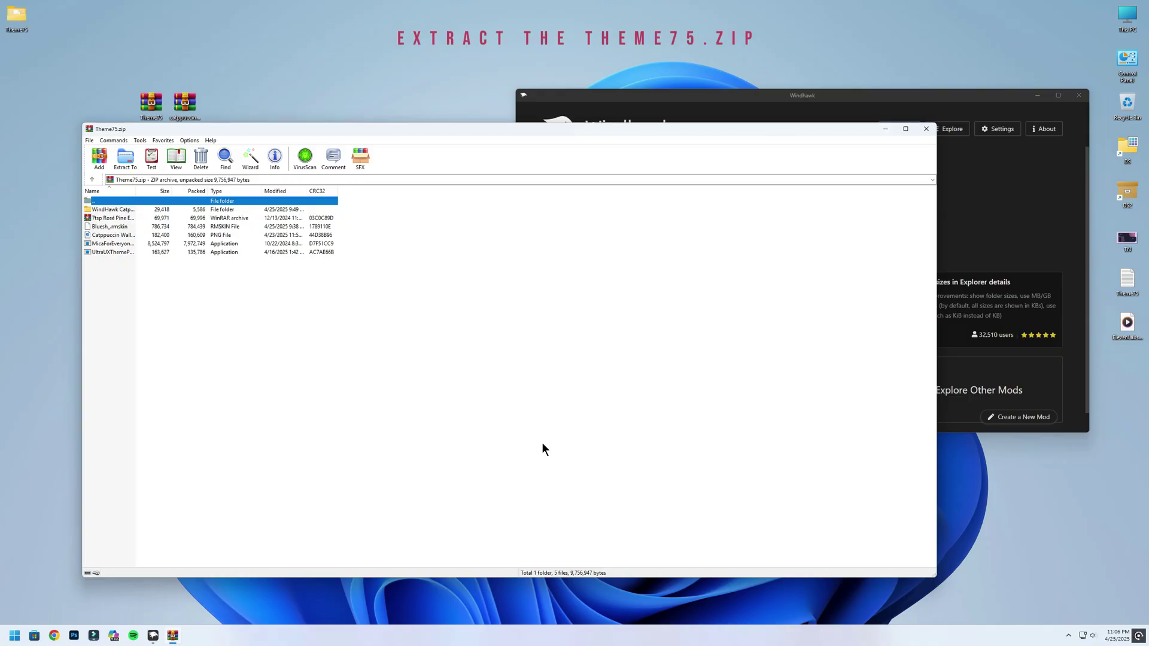
left_click(926, 129)
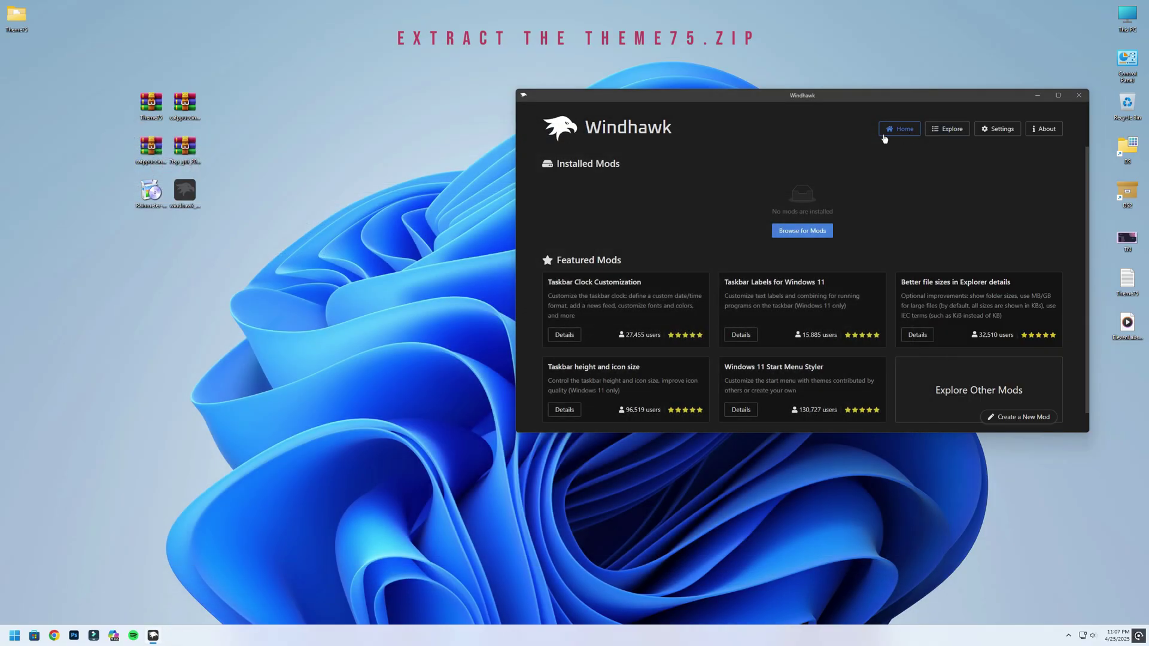
right_click(146, 99)
left_click(270, 109)
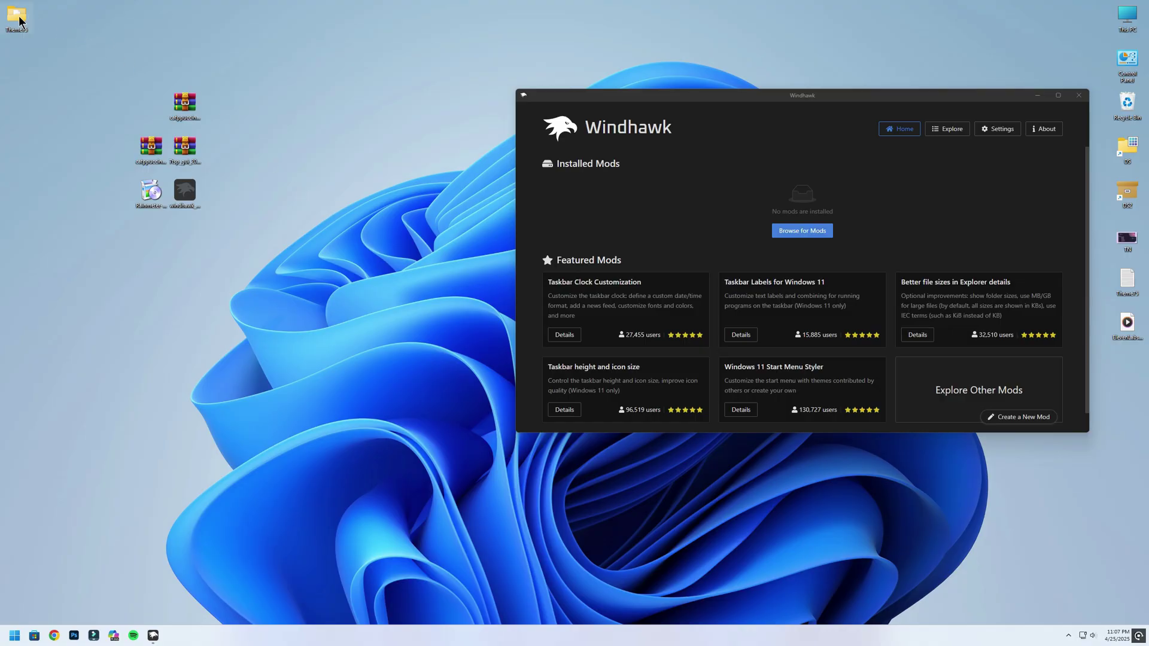
Open the WindHawk Catppuccin V2 folder inside Theme75, placing the Explorer window beside Windhawk
double_click(19, 21)
left_click_drag(507, 233, 175, 100)
double_click(177, 169)
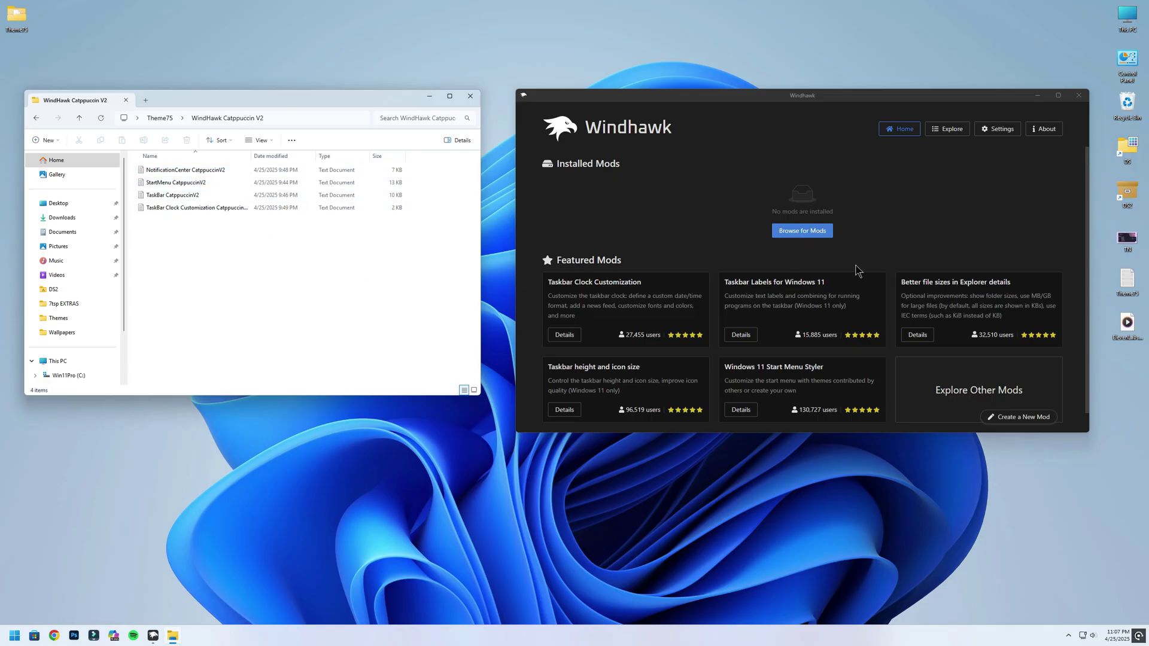
Find the Windows 11 Start Menu Styler mod in Windhawk and install it, accepting the risk
left_click(947, 131)
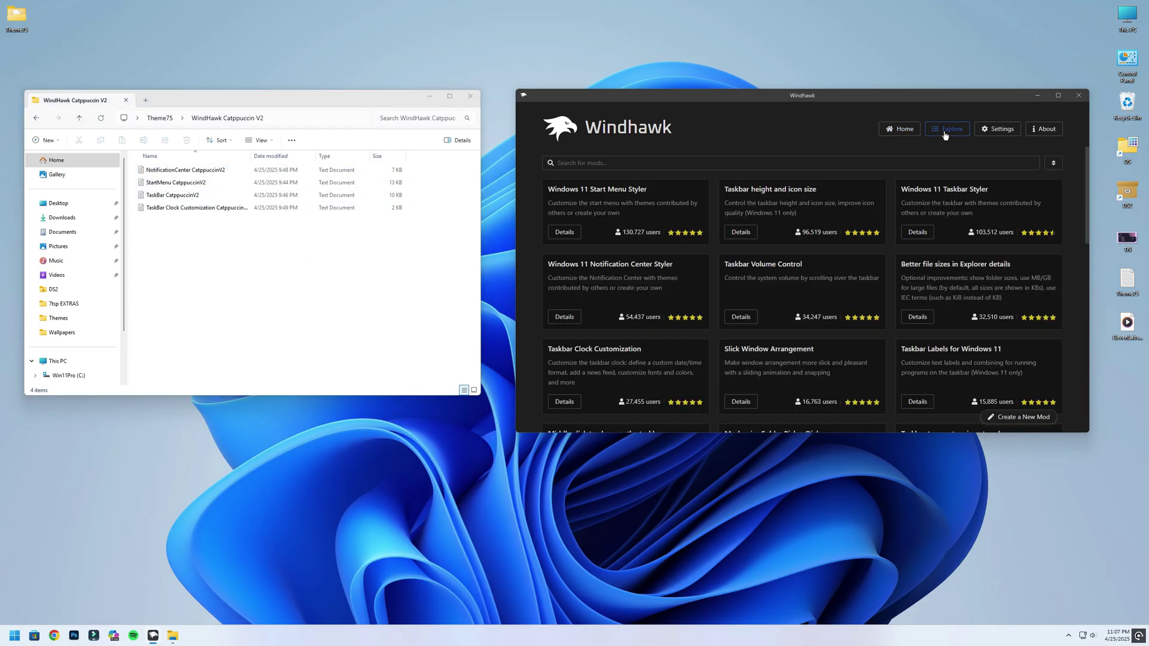
left_click(564, 231)
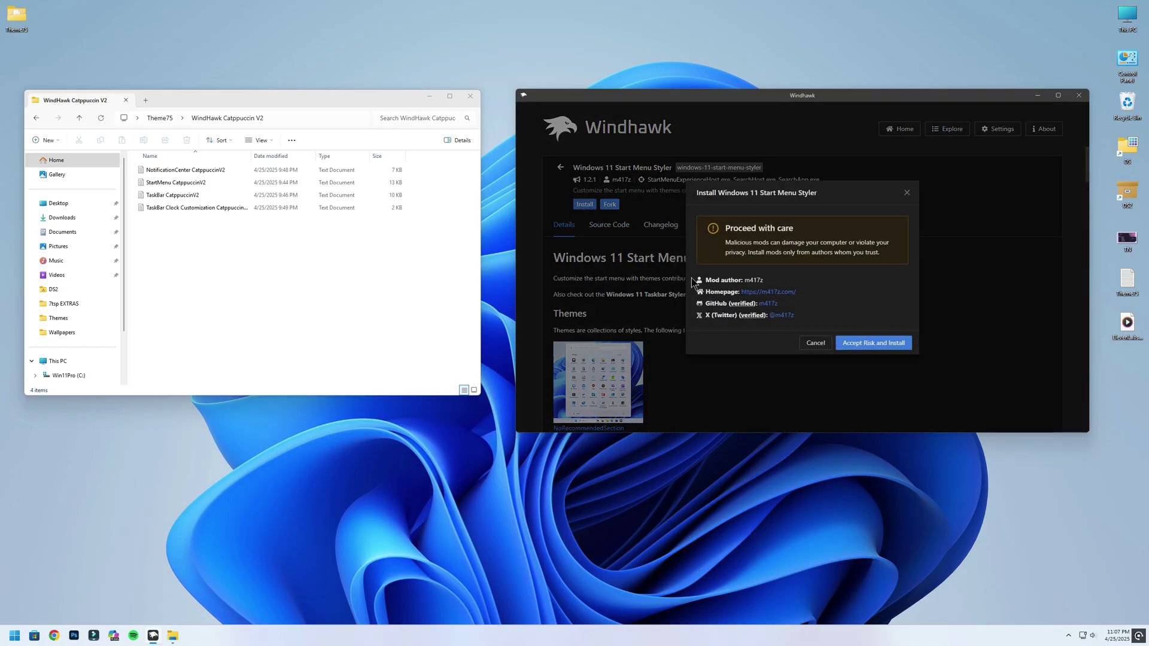
left_click(866, 343)
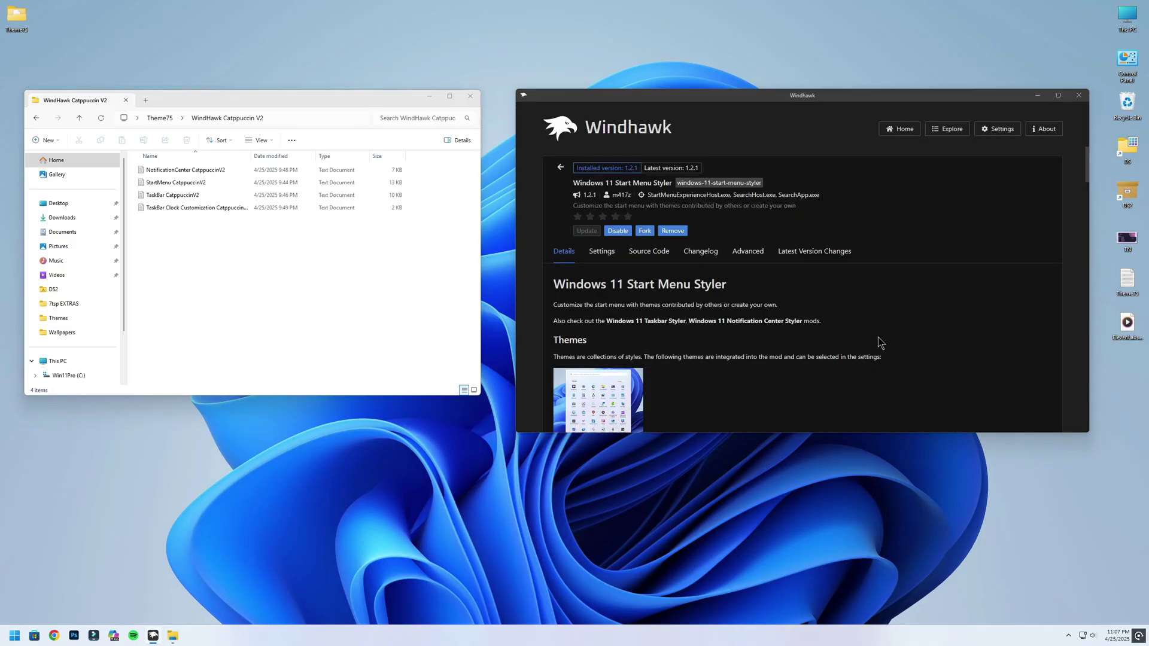
Bring up the Start Menu Styler's advanced mod settings and copy the entire text of StartMenu CatppuccinV2.txt
left_click(748, 251)
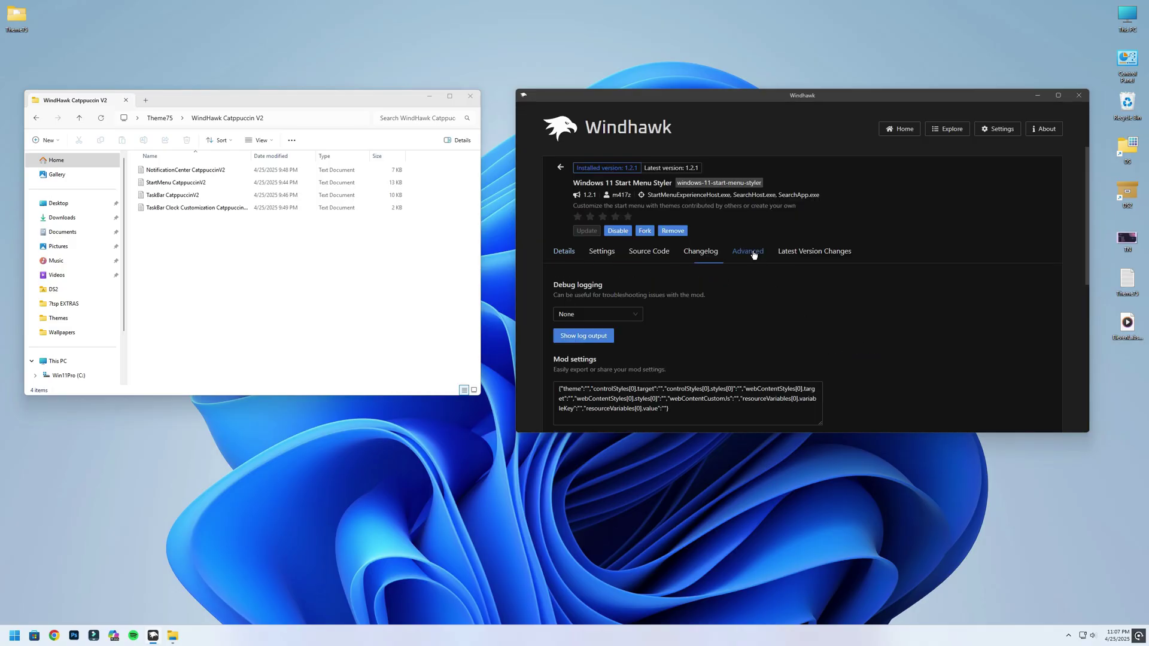
scroll(745, 317, "down", 2)
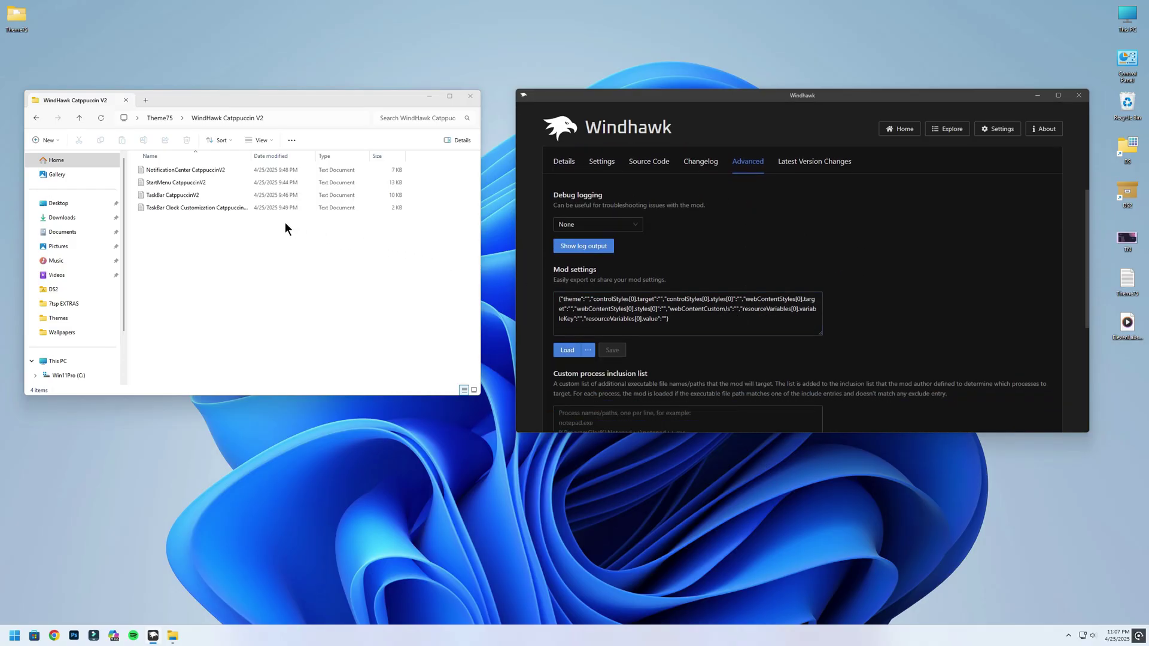
double_click(189, 181)
left_click_drag(477, 137, 841, 571)
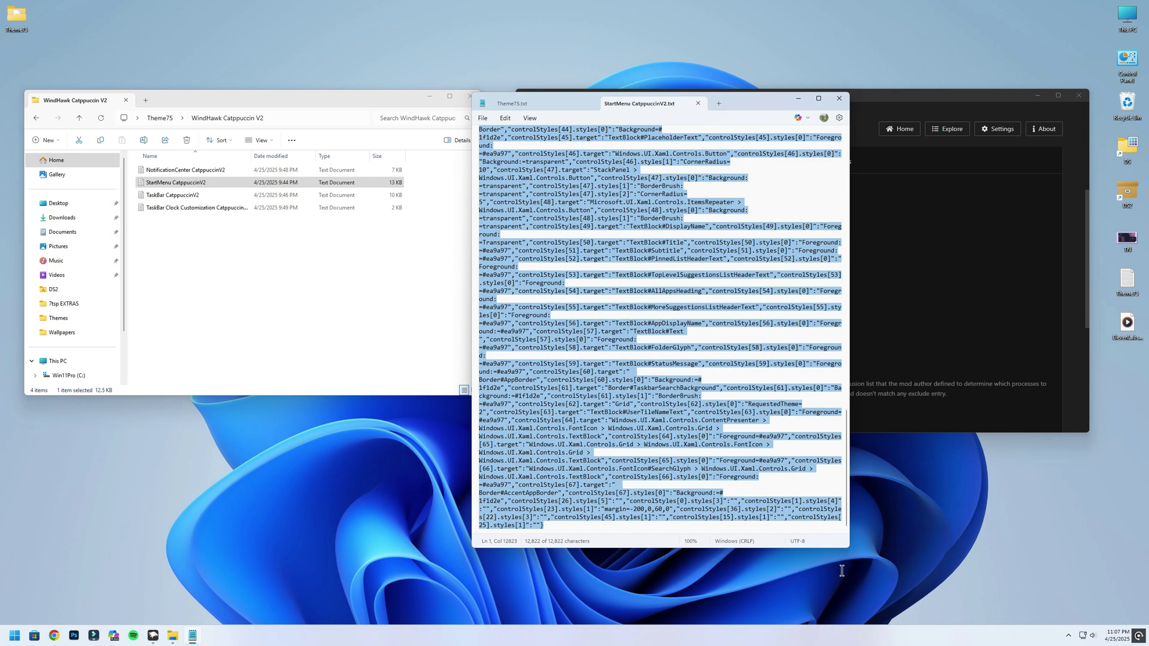
right_click(516, 459)
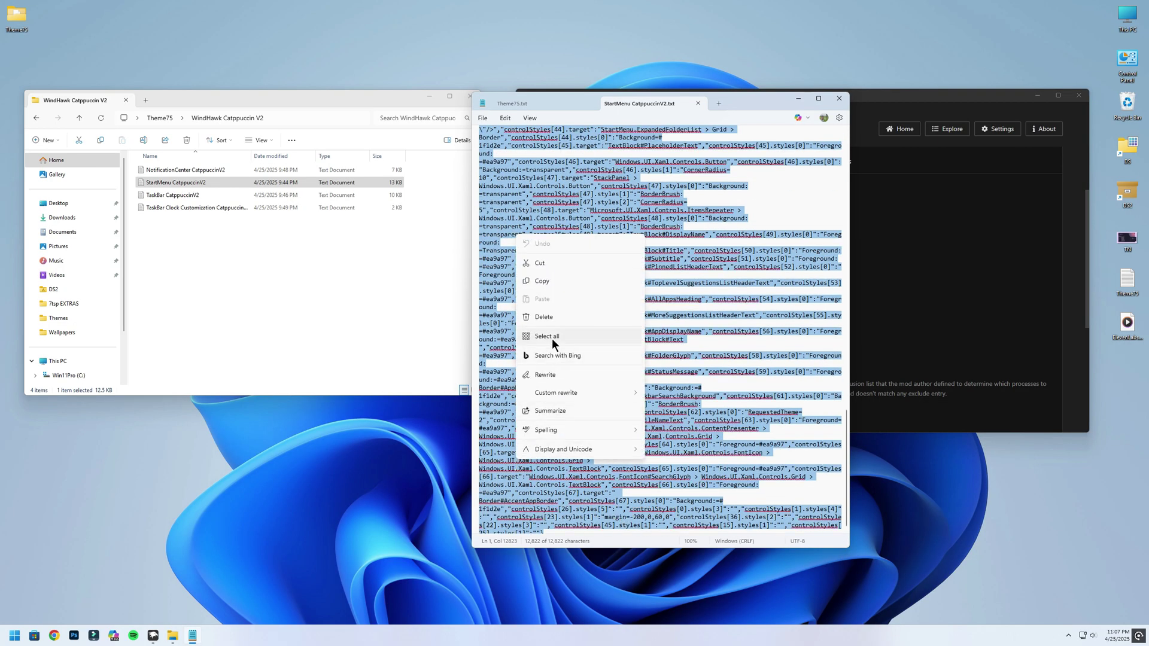
left_click(543, 283)
left_click(698, 104)
left_click(592, 103)
Replace the Start Menu Styler's mod settings with the copied text, save them and check the Start menu
double_click(582, 310)
key("ctrl+a")
right_click(583, 312)
left_click(601, 353)
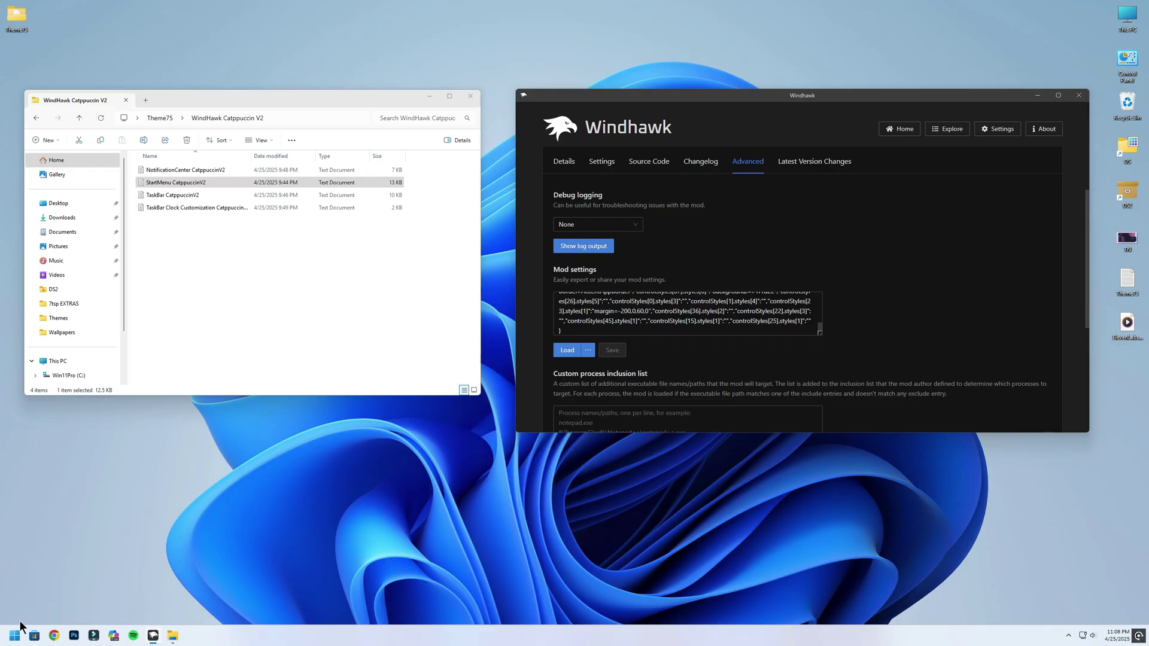
left_click(15, 634)
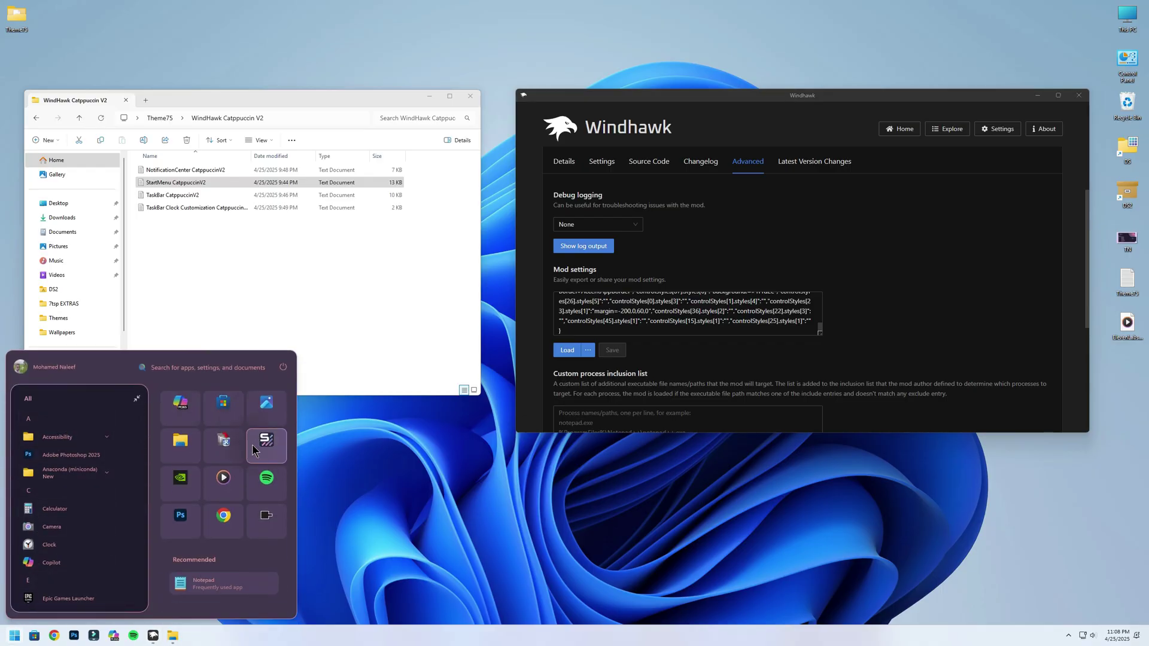
left_click(487, 530)
Find the Windows 11 Taskbar Styler mod in Windhawk and install it, accepting the risk
left_click(958, 135)
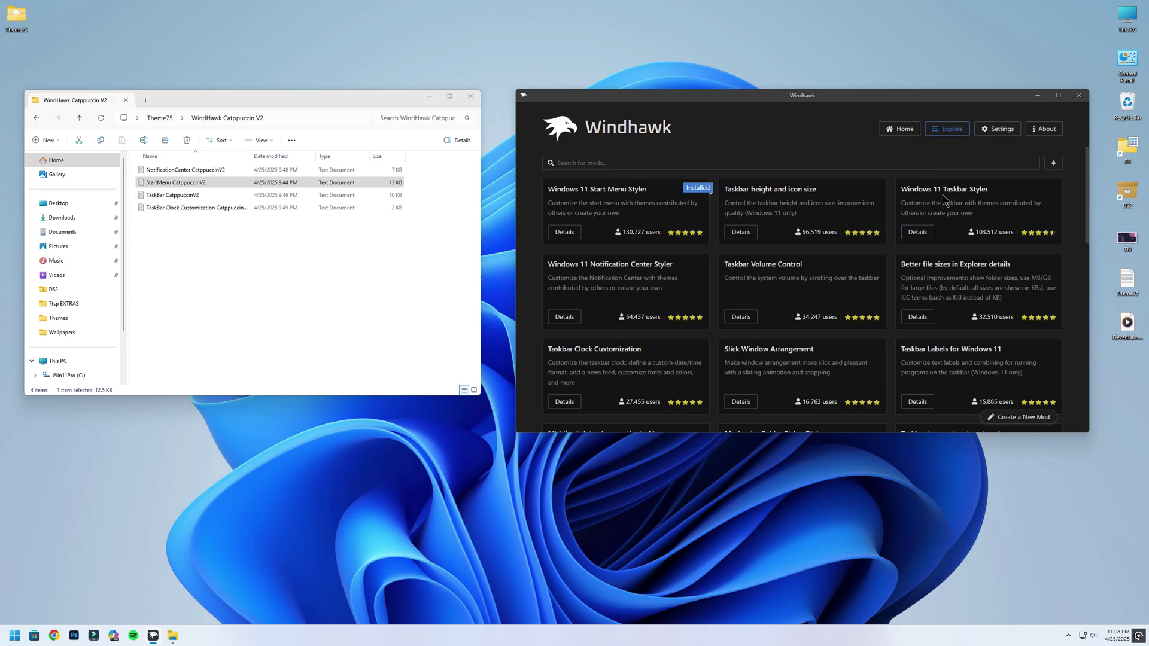
left_click(918, 235)
left_click(584, 204)
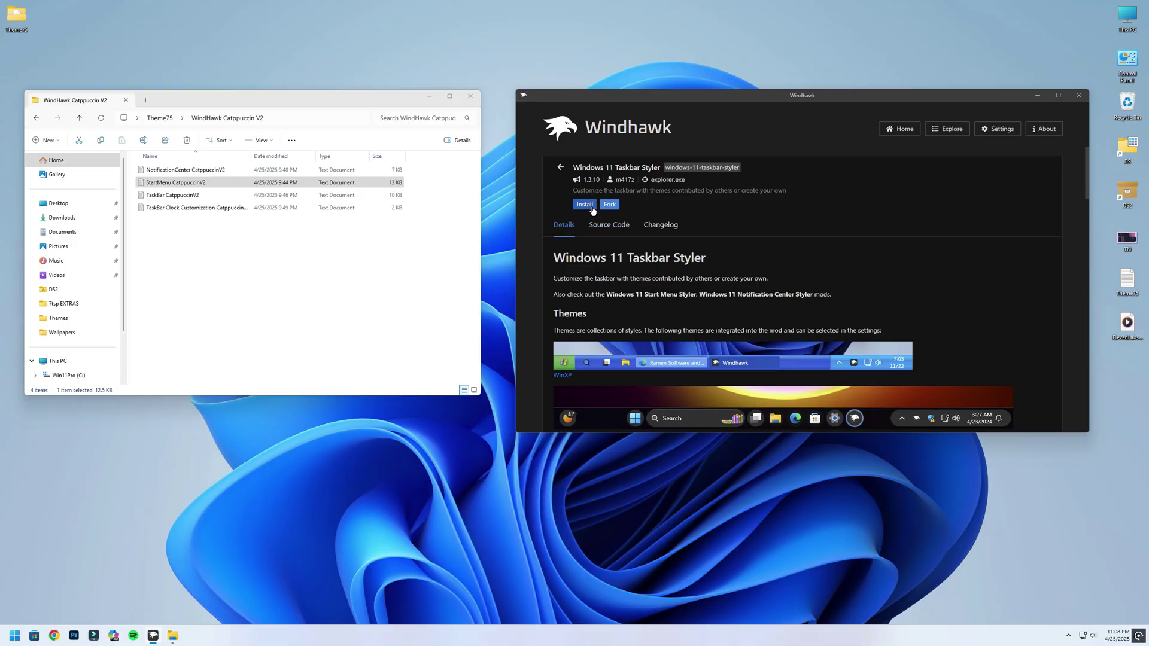
left_click(864, 345)
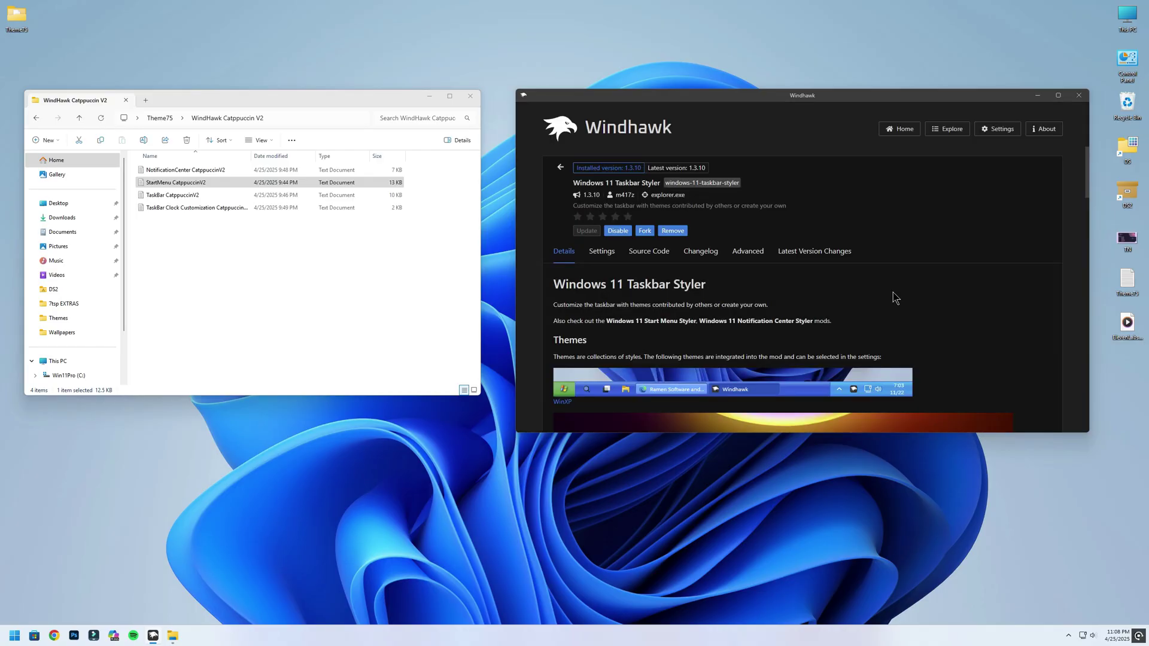
Bring up the Taskbar Styler's advanced mod settings and copy the entire text of TaskBar CatppuccinV2.txt
left_click(755, 254)
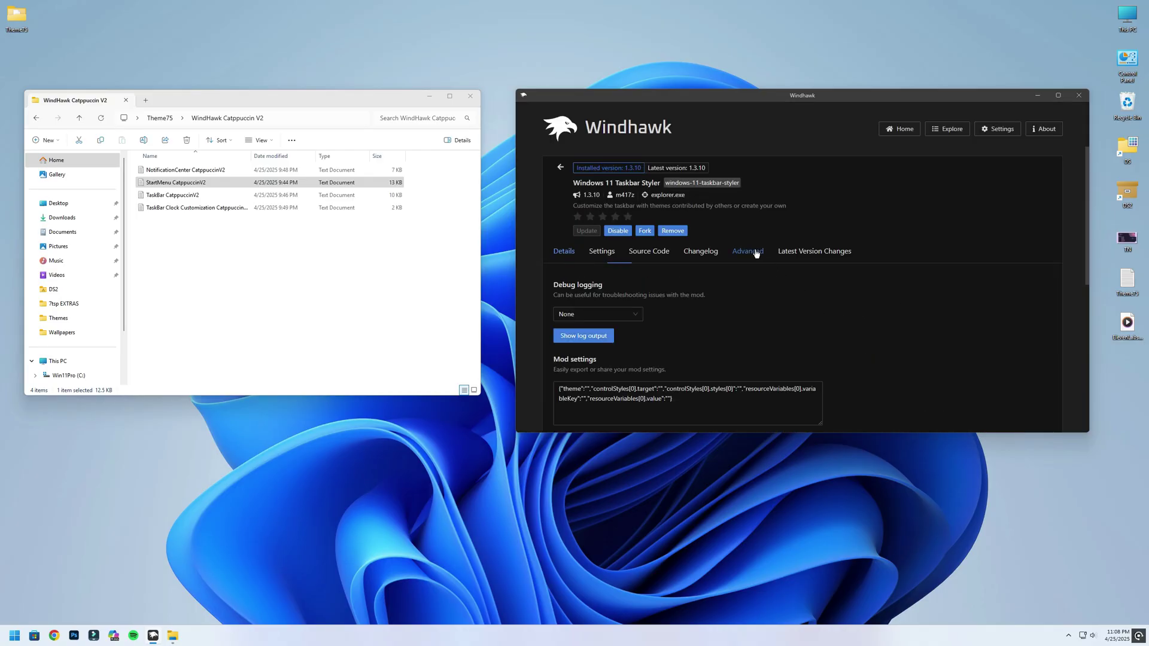
scroll(770, 306, "down", 1)
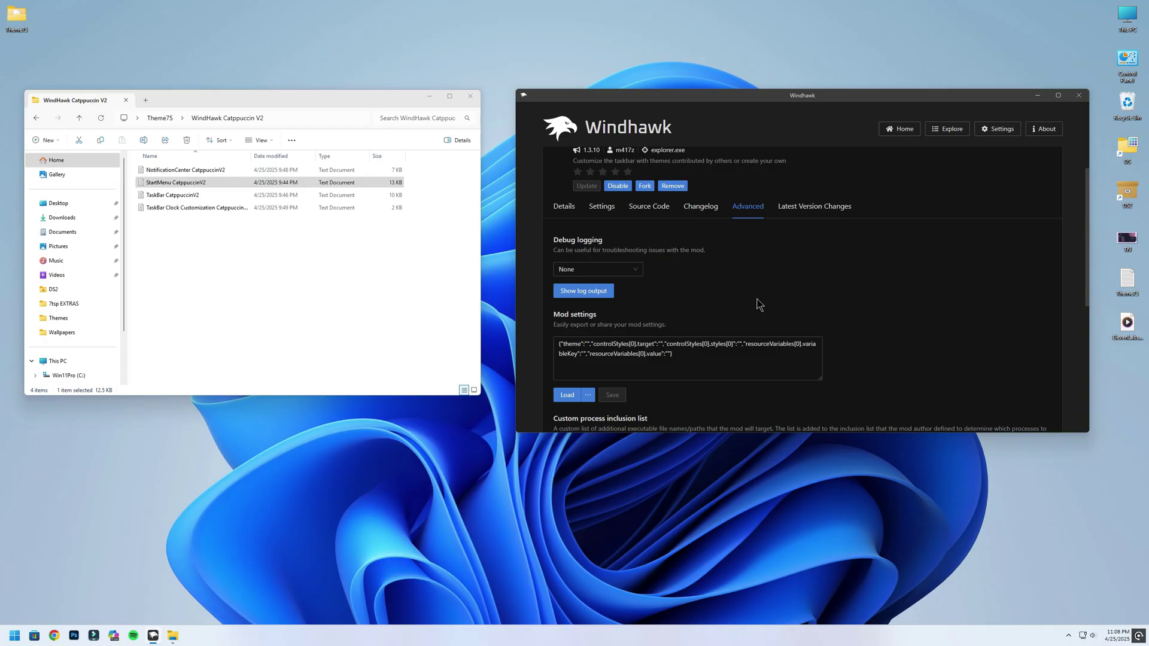
double_click(182, 195)
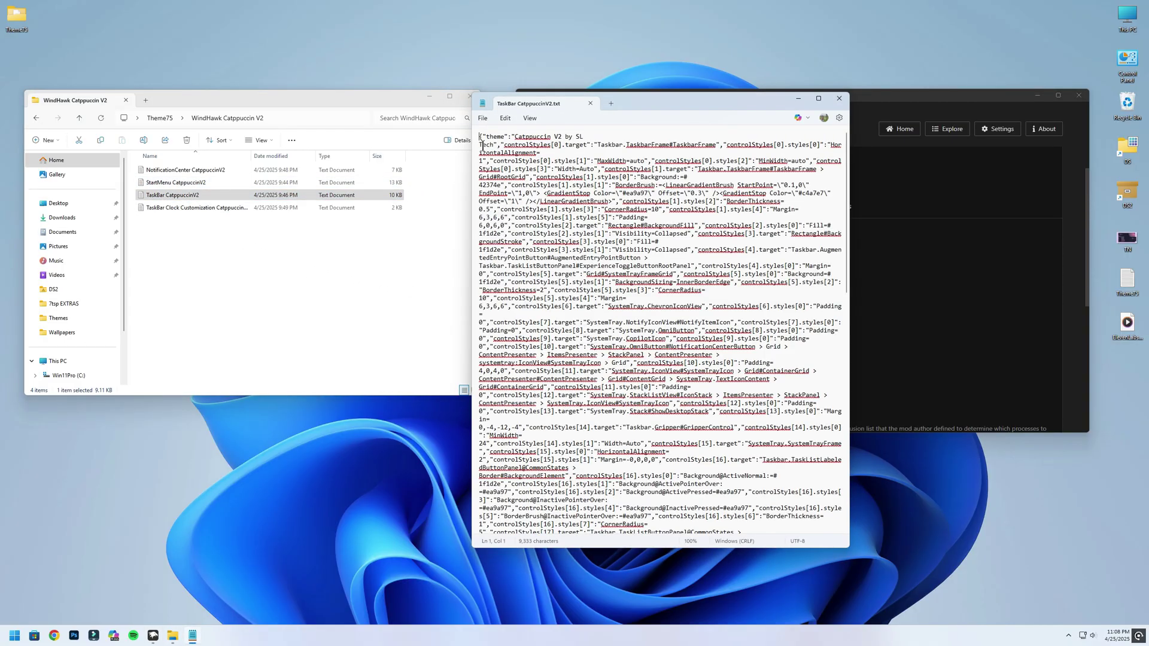
left_click_drag(479, 137, 857, 563)
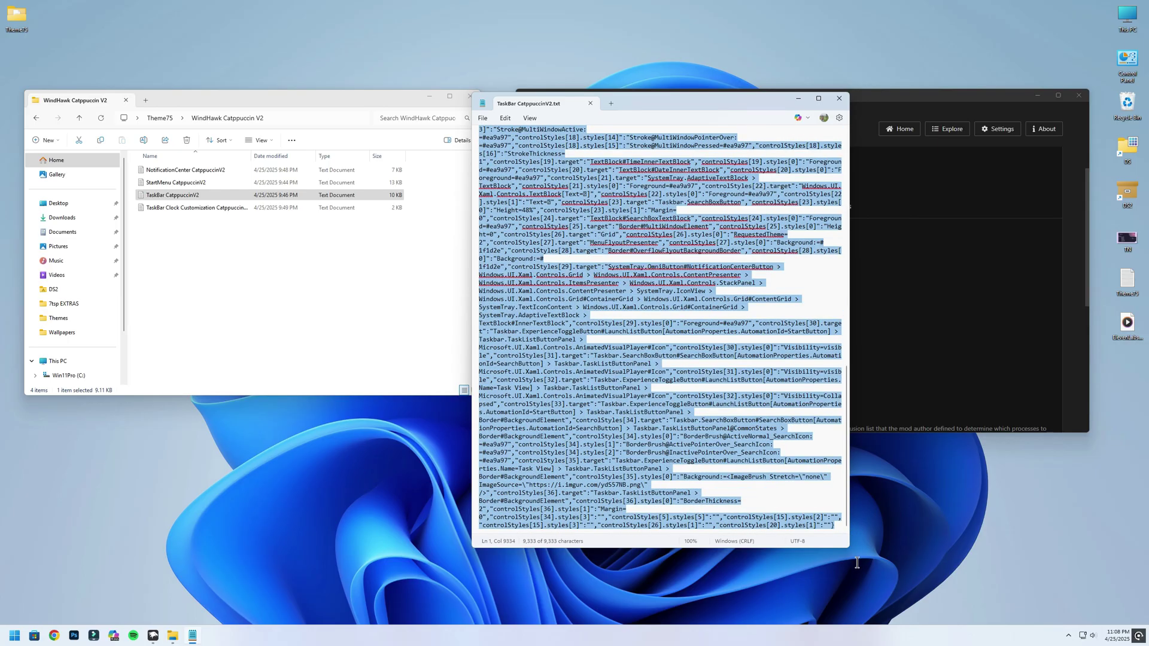
right_click(551, 391)
left_click(585, 437)
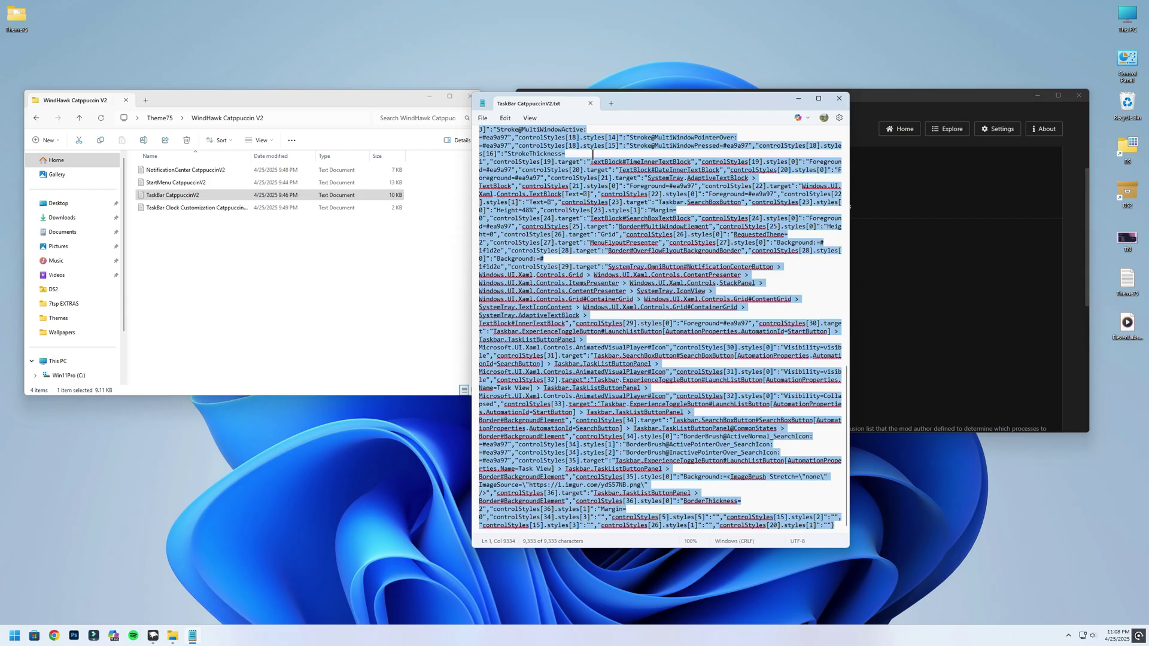
left_click(594, 105)
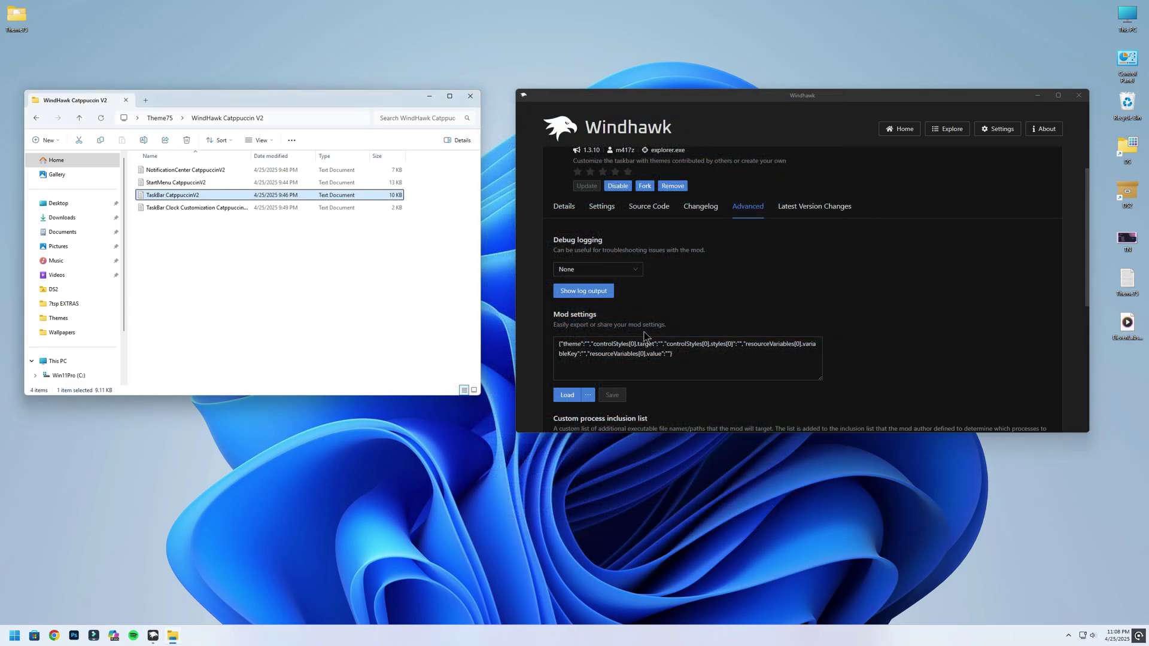
Replace the Taskbar Styler's mod settings with the copied text and save them
left_click(556, 347)
key("ctrl+a")
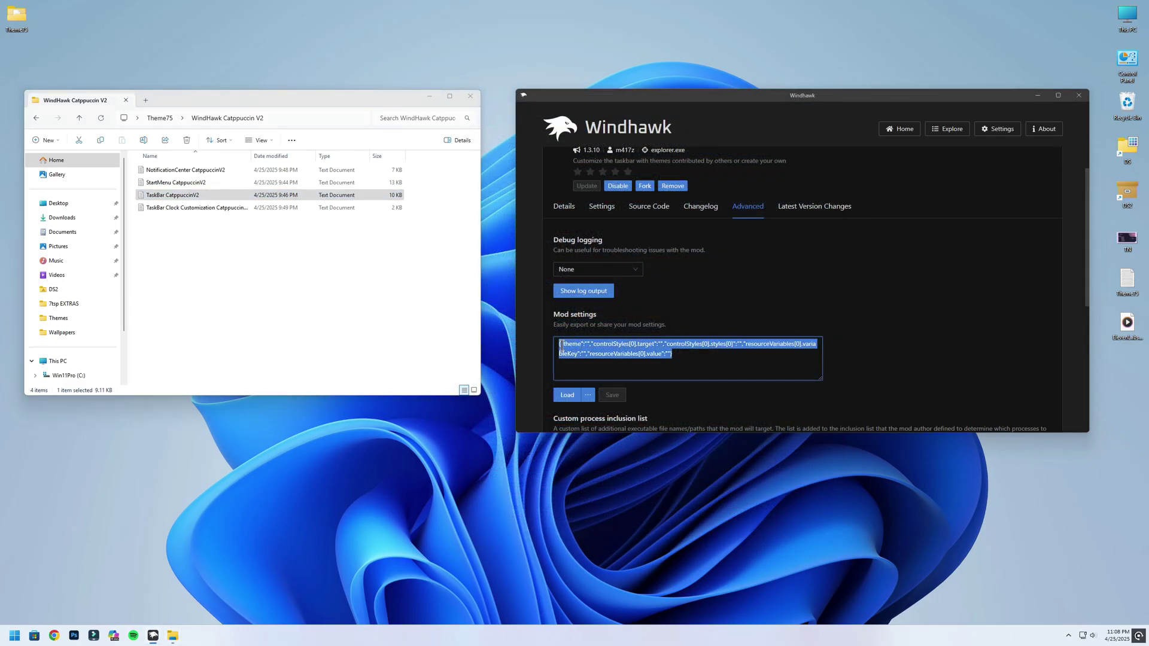
right_click(579, 354)
left_click(598, 393)
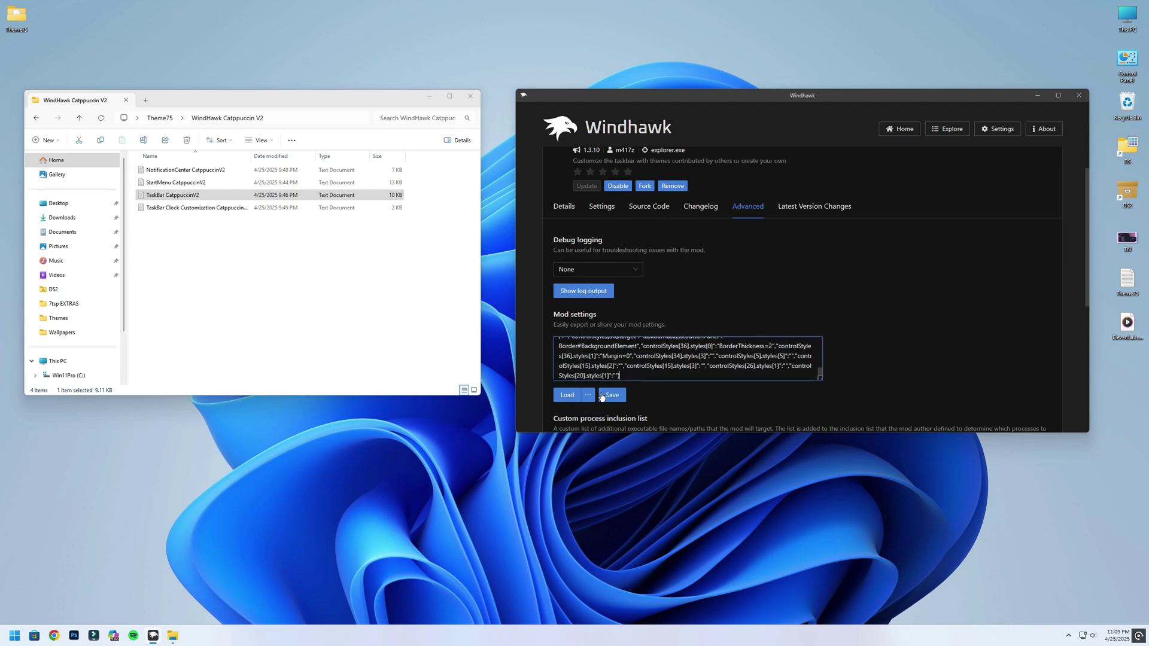
left_click(612, 395)
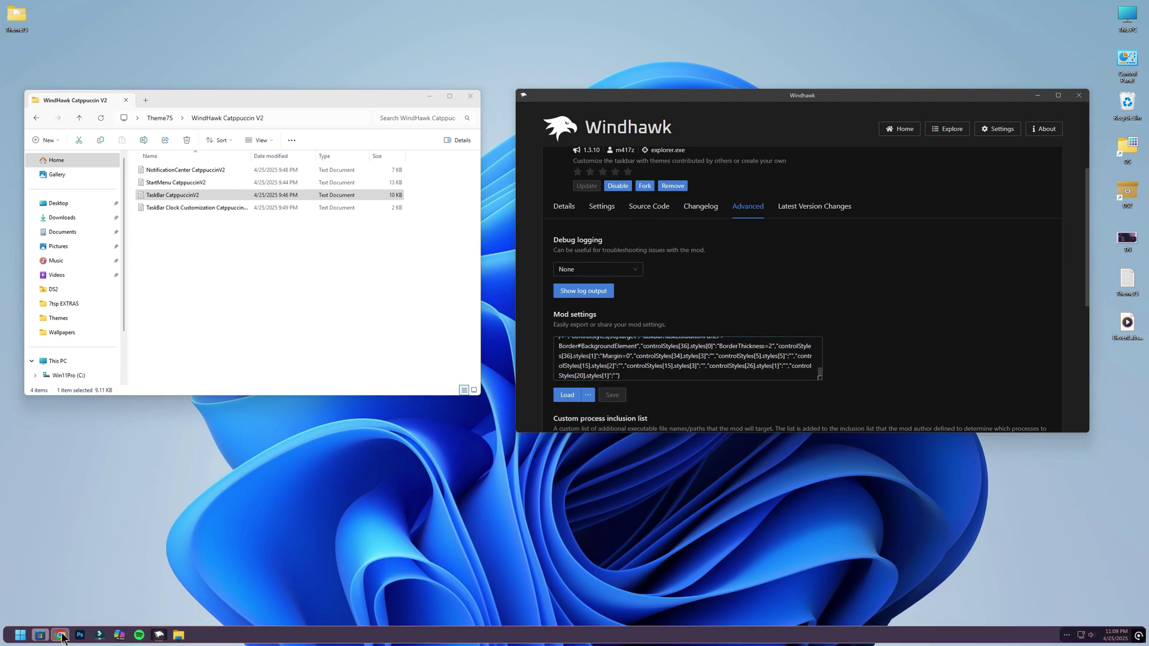
Find the Windows 11 Notification Center Styler mod and install it, accepting the risk
left_click(963, 134)
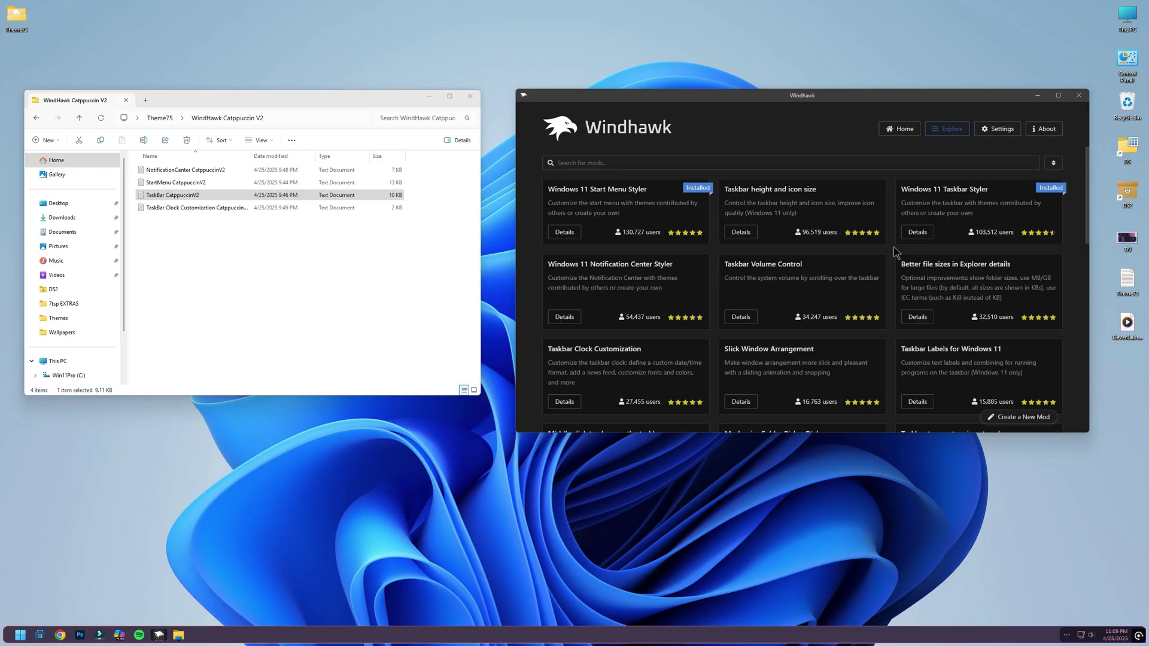
left_click(568, 318)
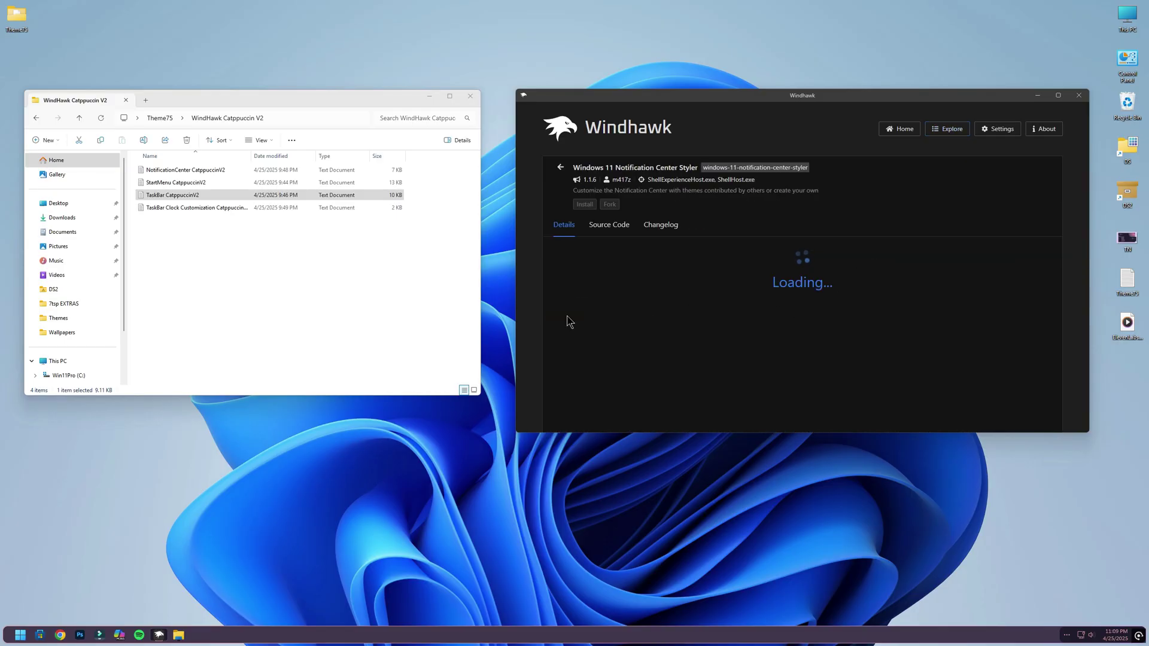
left_click(592, 206)
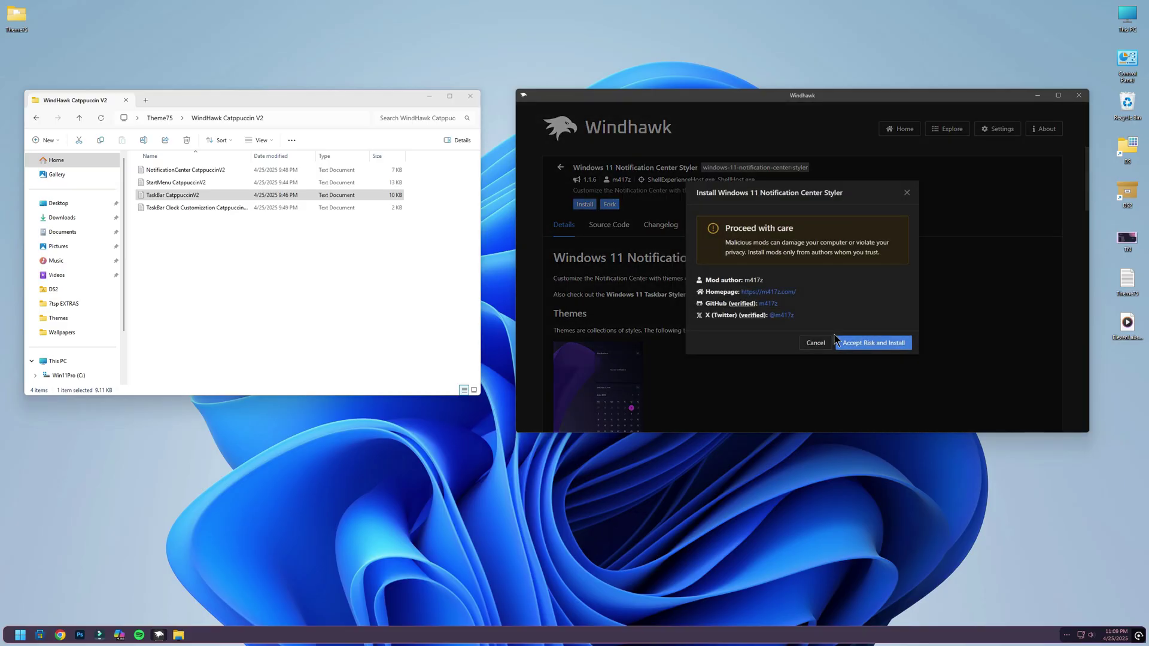
left_click(879, 343)
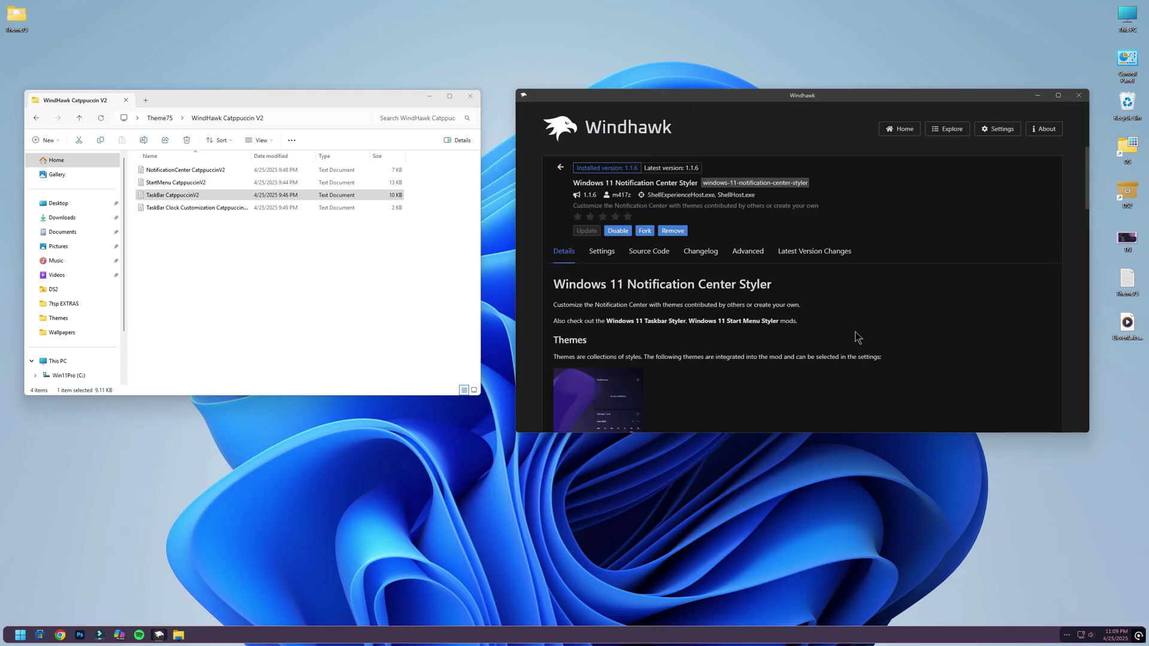
Bring up the Notification Center Styler's advanced mod settings and copy the entire text of NotificationCenter CatppuccinV2.txt
left_click(749, 252)
scroll(756, 313, "down", 1)
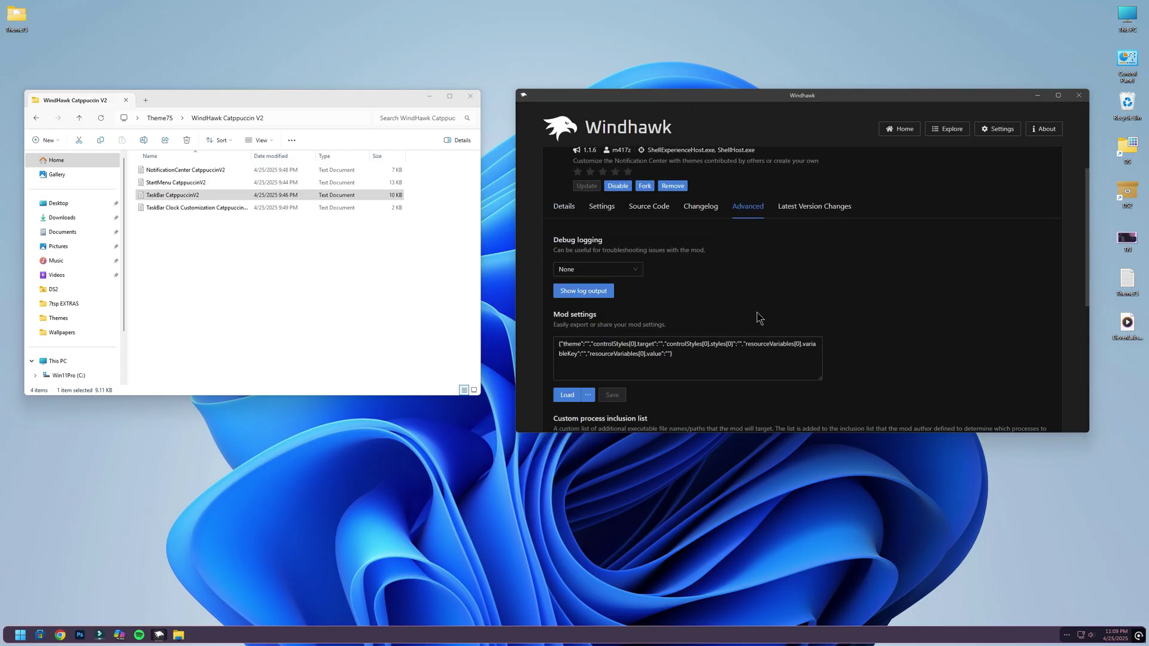
left_click(173, 195)
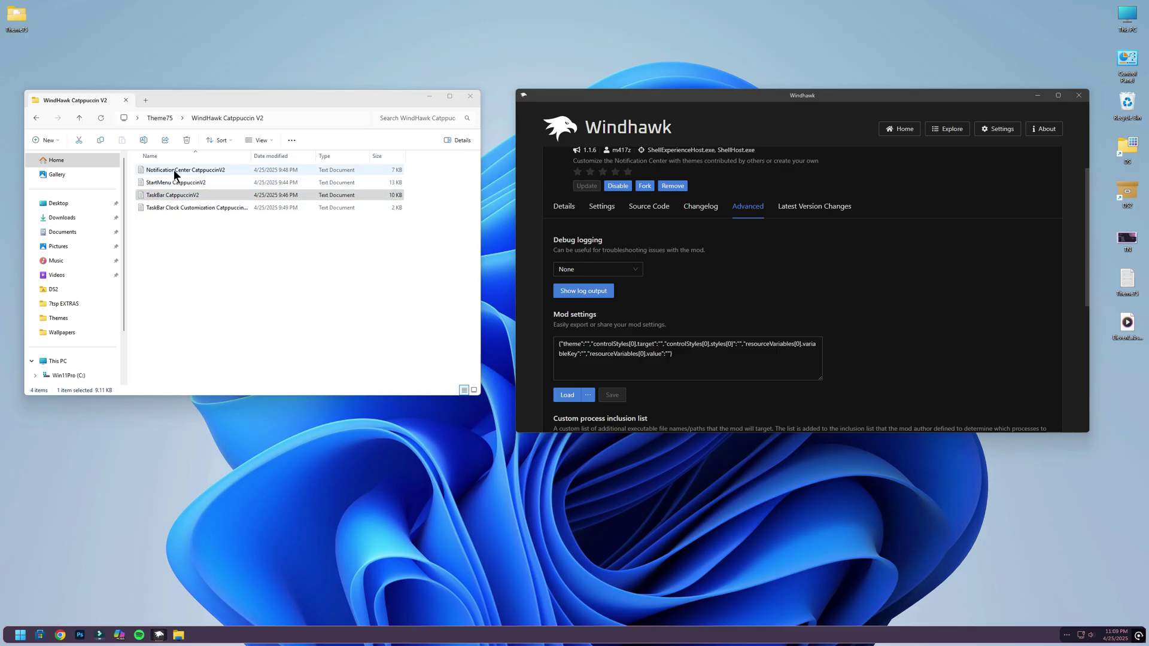
double_click(182, 170)
left_click_drag(480, 137, 848, 554)
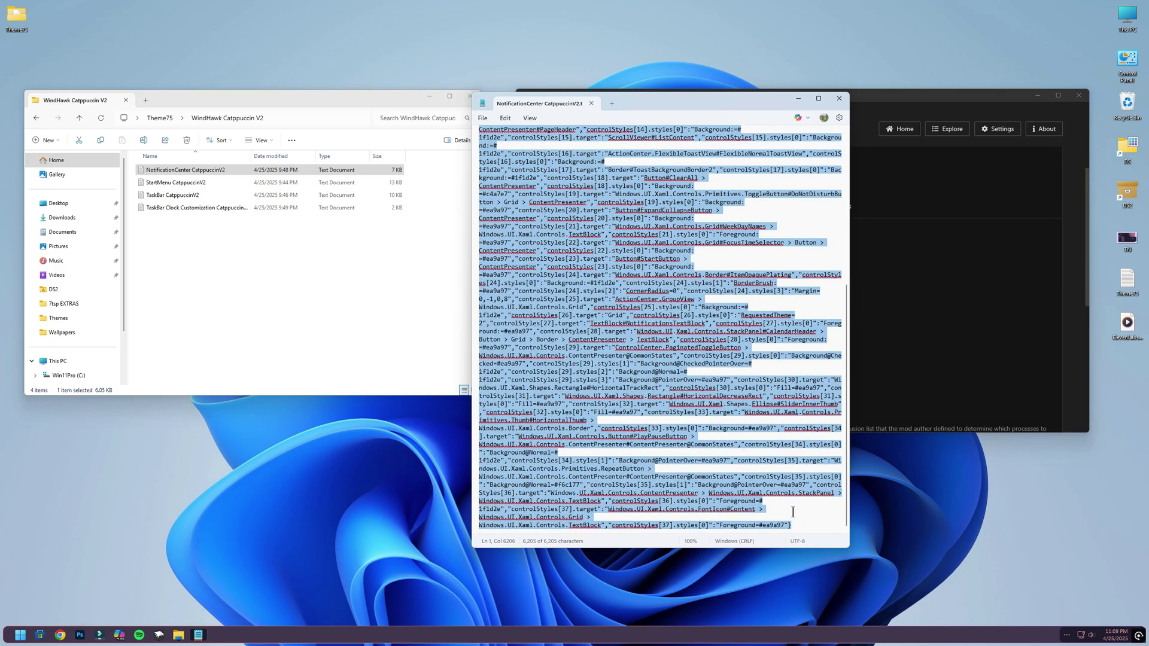
right_click(541, 425)
left_click(578, 247)
left_click(591, 102)
Replace the Notification Center Styler's mod settings with the copied text, save them and check the notification center and quick settings
left_click(560, 343)
key("ctrl+a")
right_click(559, 344)
left_click(578, 386)
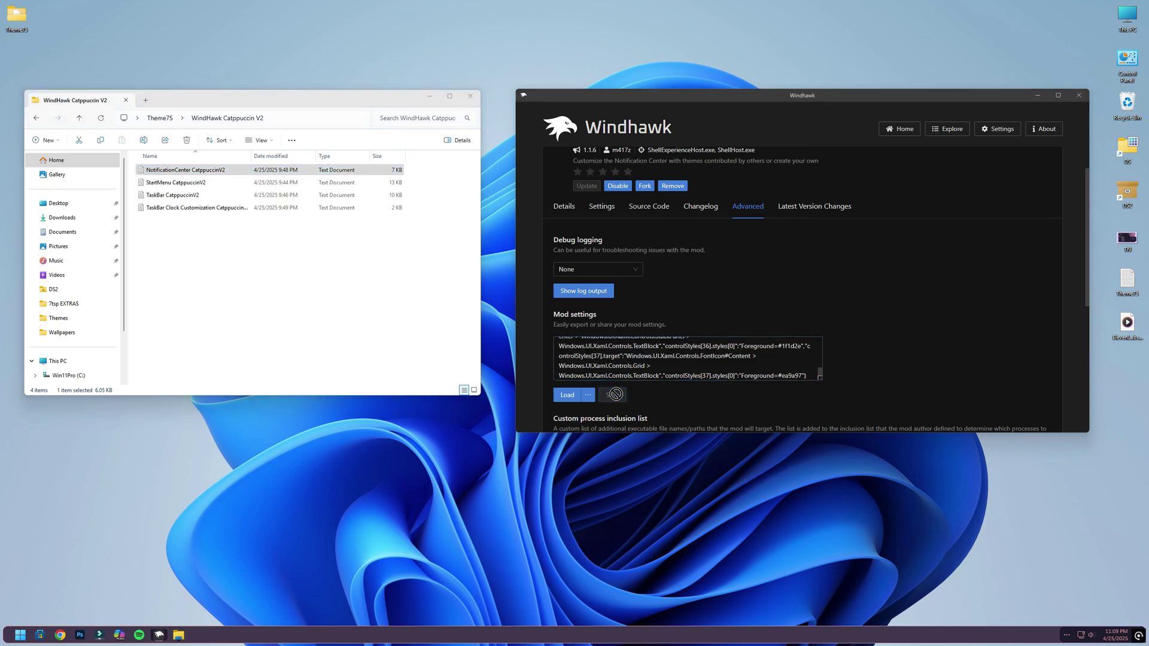
left_click(1113, 635)
left_click(1109, 638)
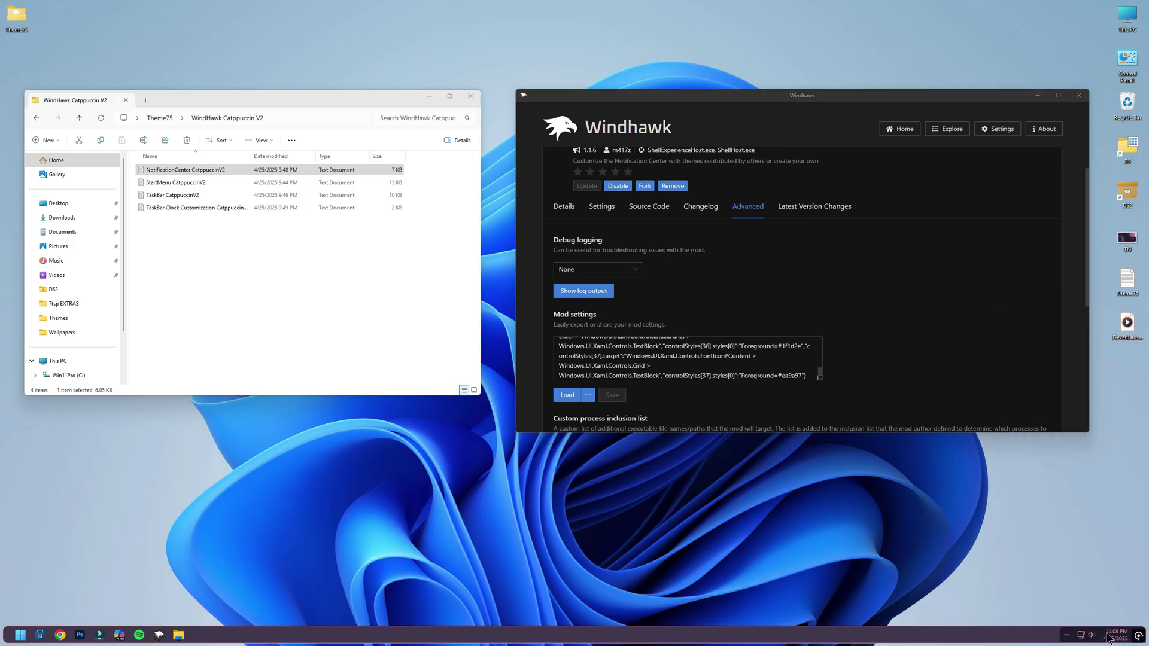
left_click(1086, 635)
left_click(840, 569)
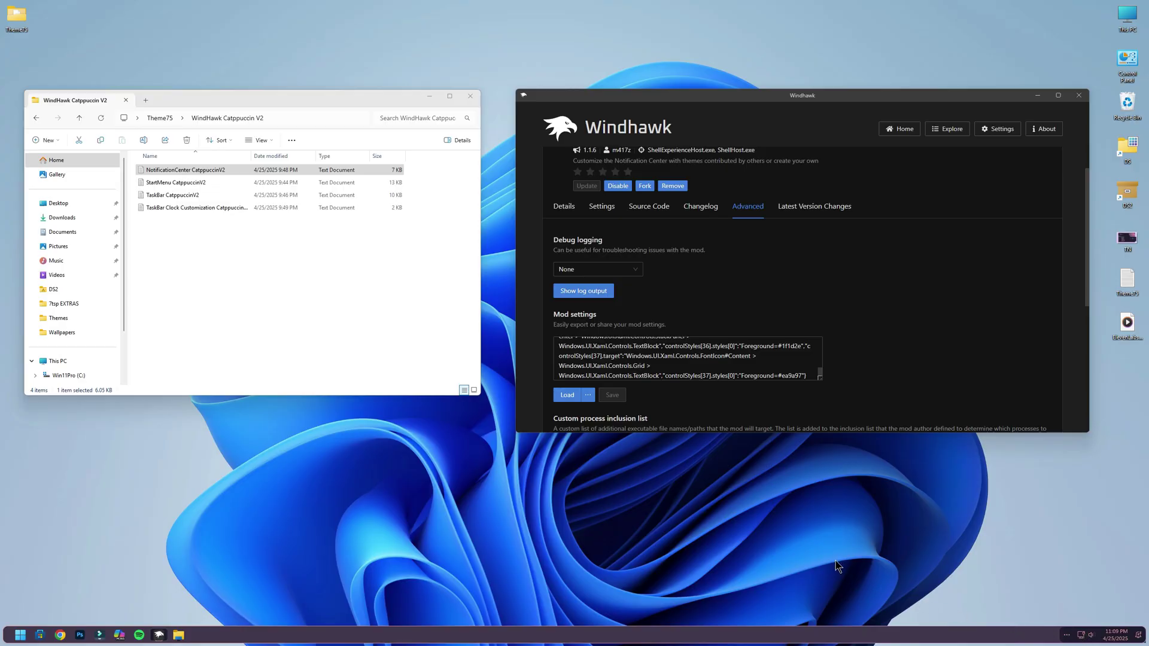
Find the Taskbar Clock Customization mod and install it, accepting the risk
left_click(963, 131)
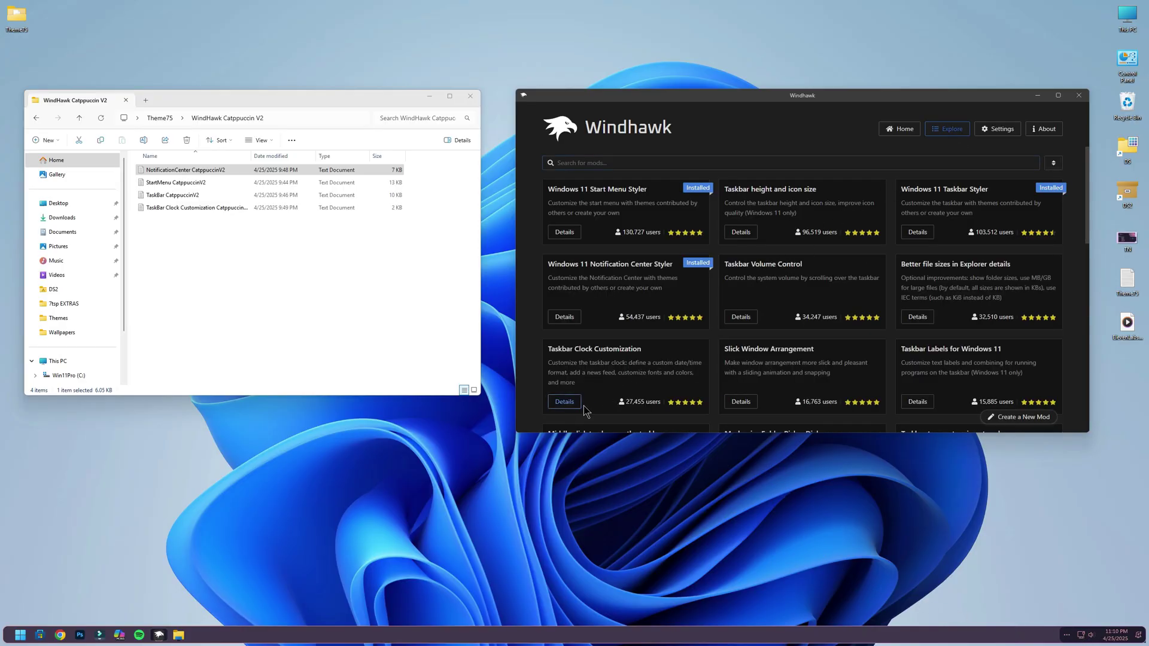
left_click(564, 402)
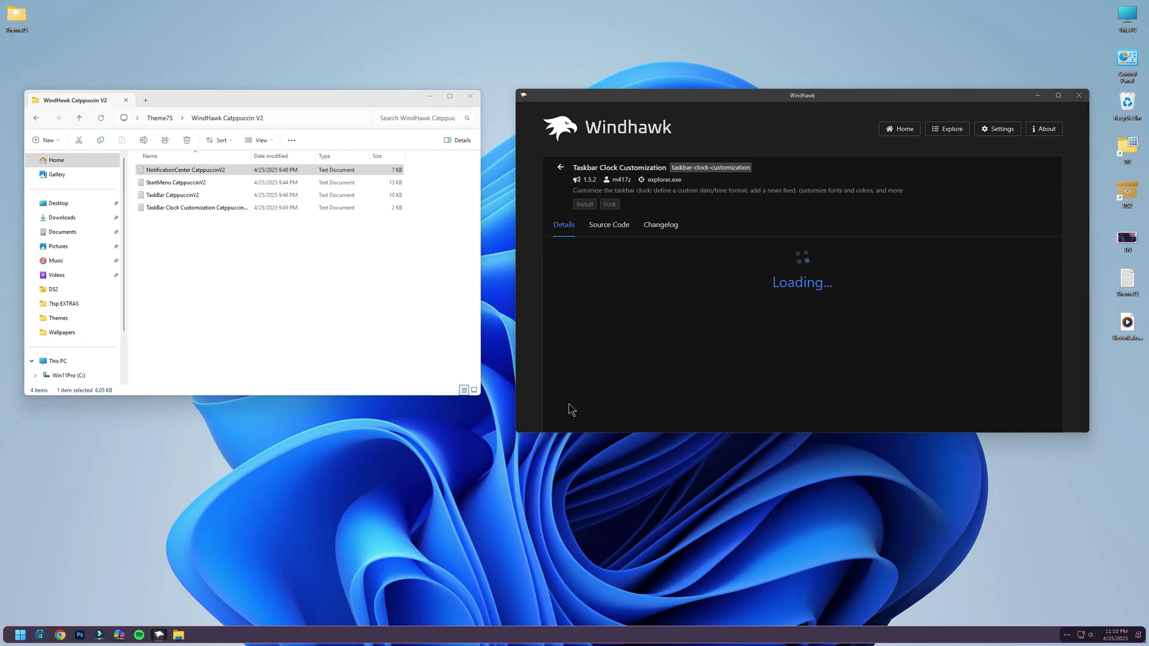
left_click(584, 206)
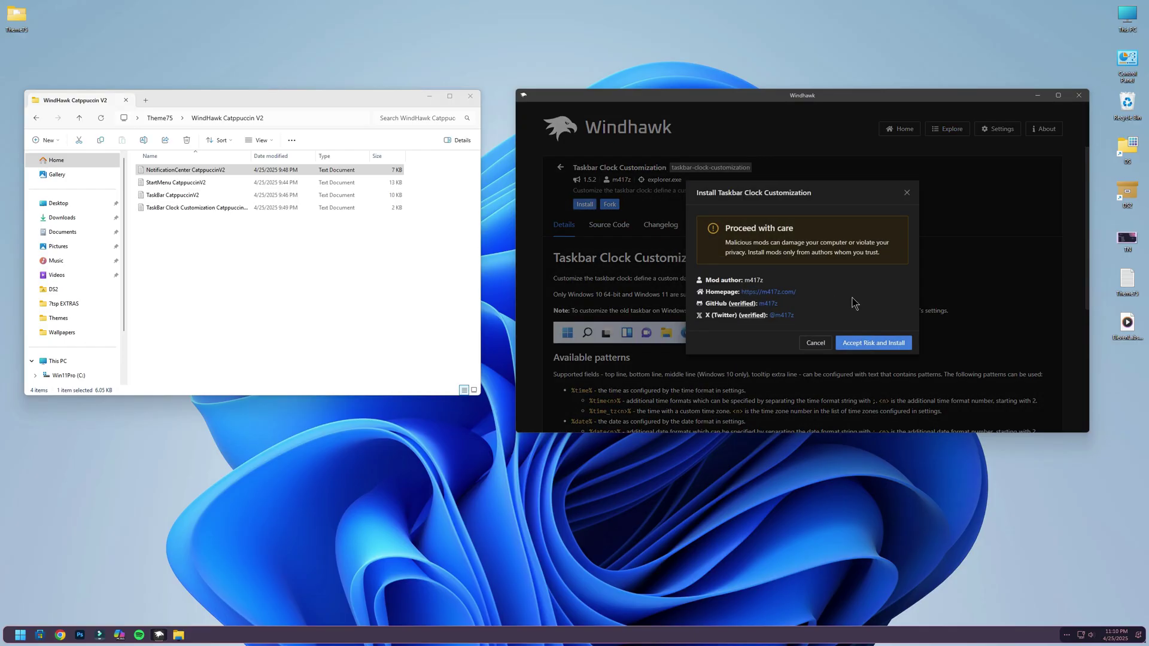
left_click(877, 339)
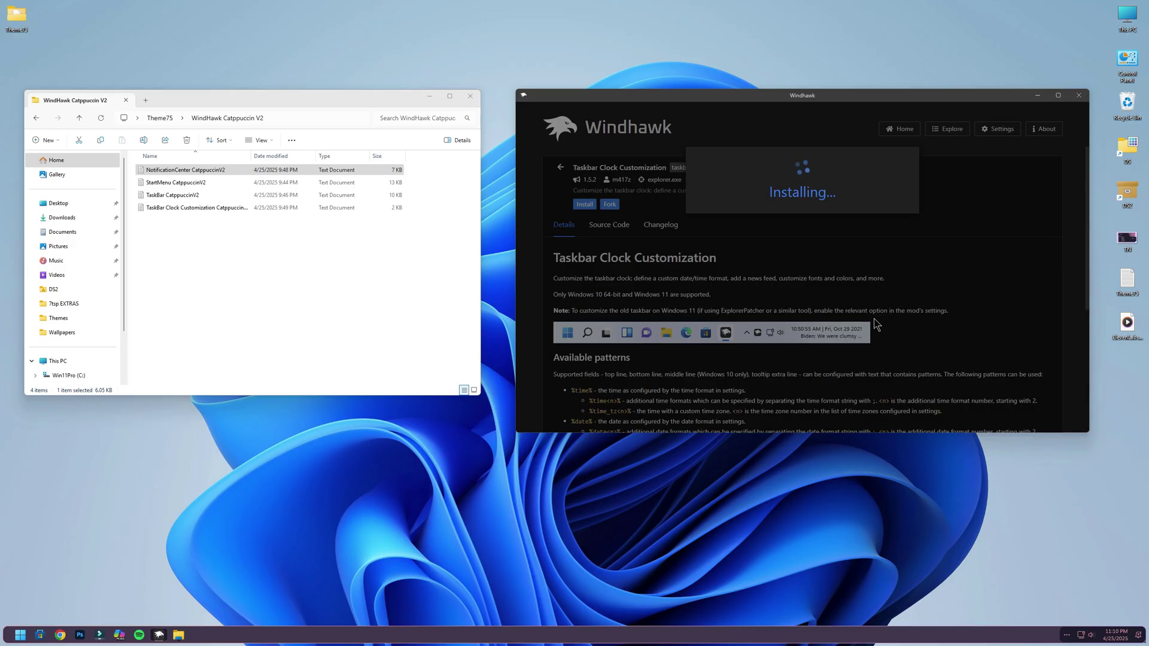
Bring up the Taskbar Clock Customization's advanced mod settings, copy the entire text of its Catppuccin settings file and close the theme folder
left_click(748, 251)
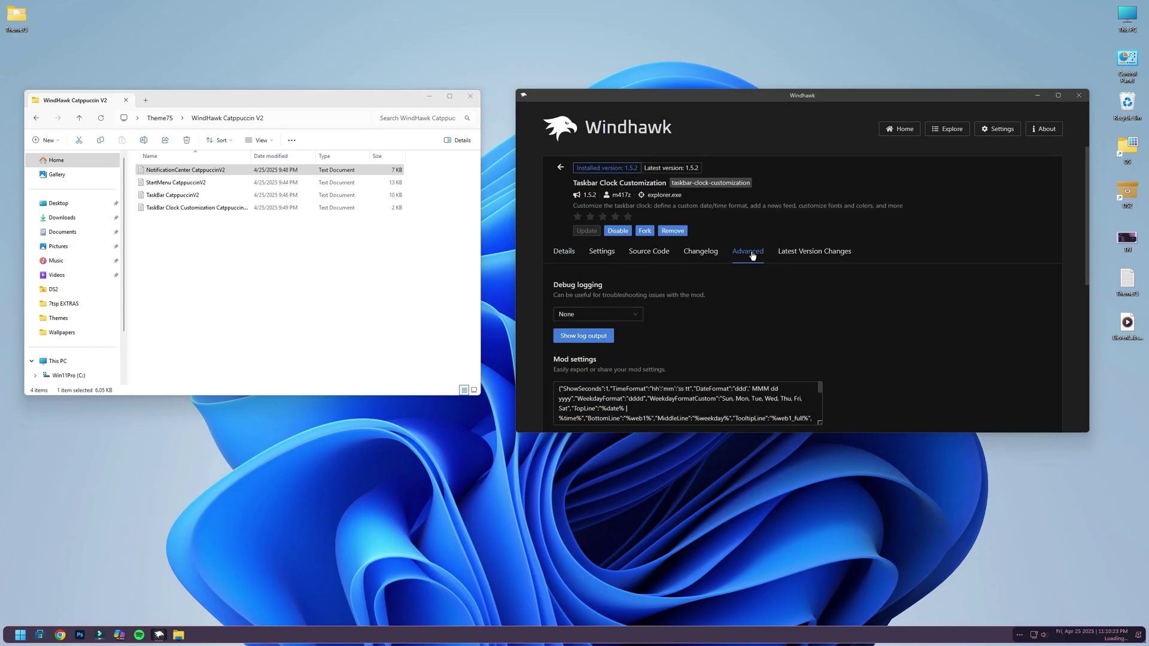
scroll(728, 278, "down", 2)
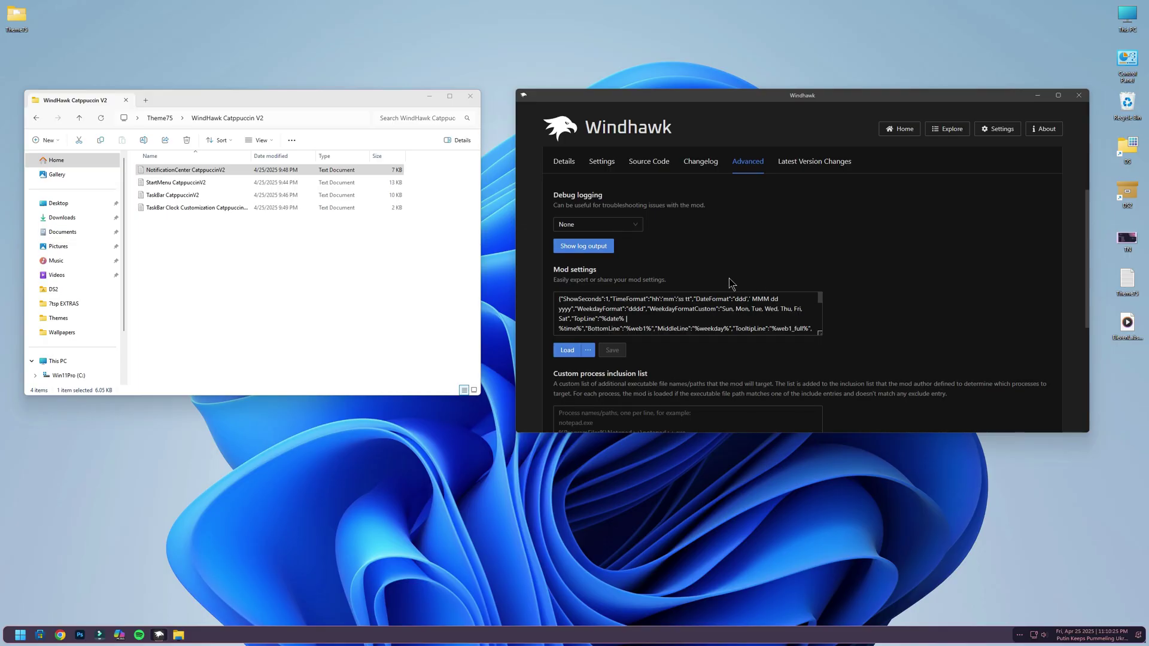
double_click(196, 207)
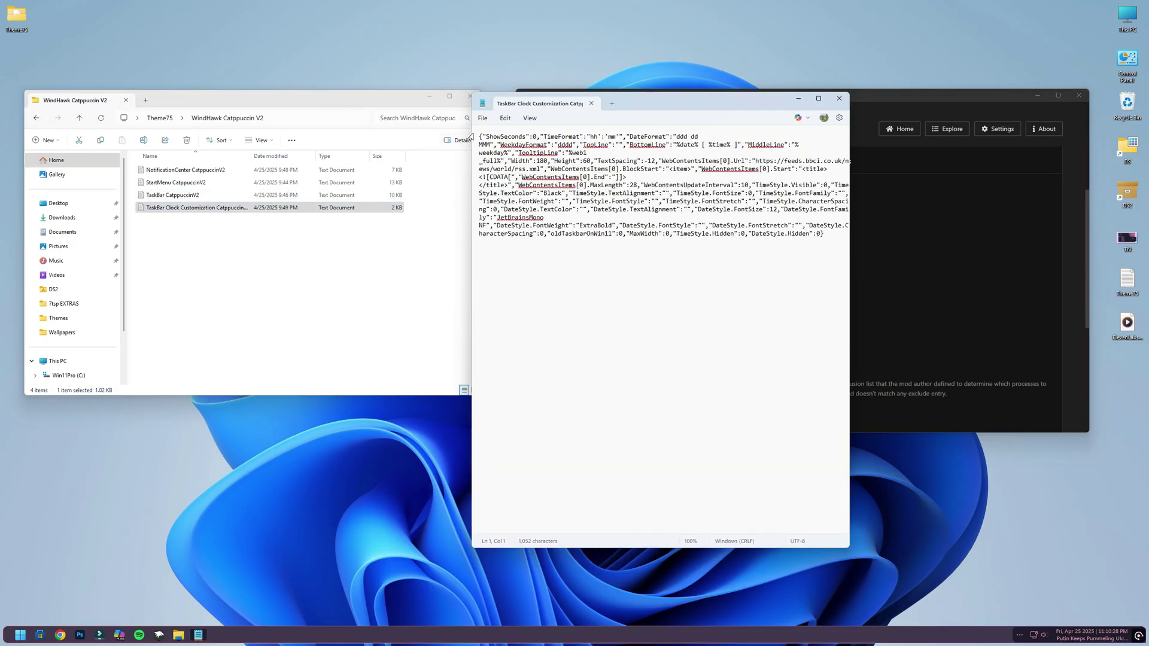
left_click_drag(481, 133, 829, 247)
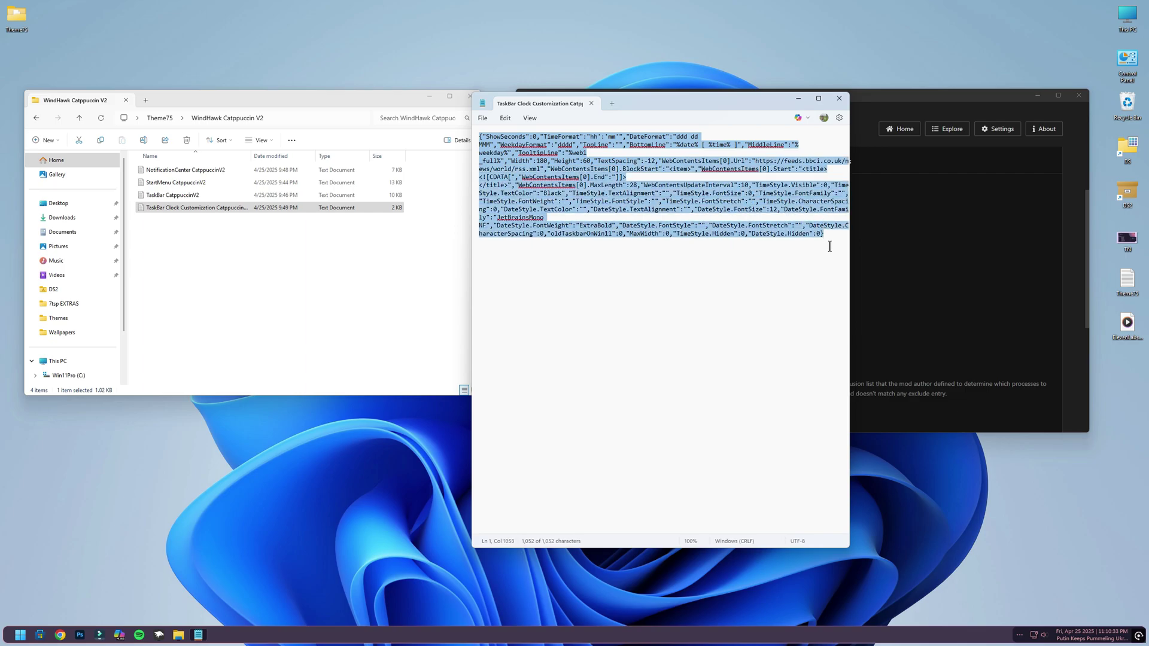
right_click(611, 202)
left_click(639, 246)
left_click(591, 103)
left_click(470, 97)
Replace the Taskbar Clock Customization's mod settings with the copied text and save them
left_click(594, 302)
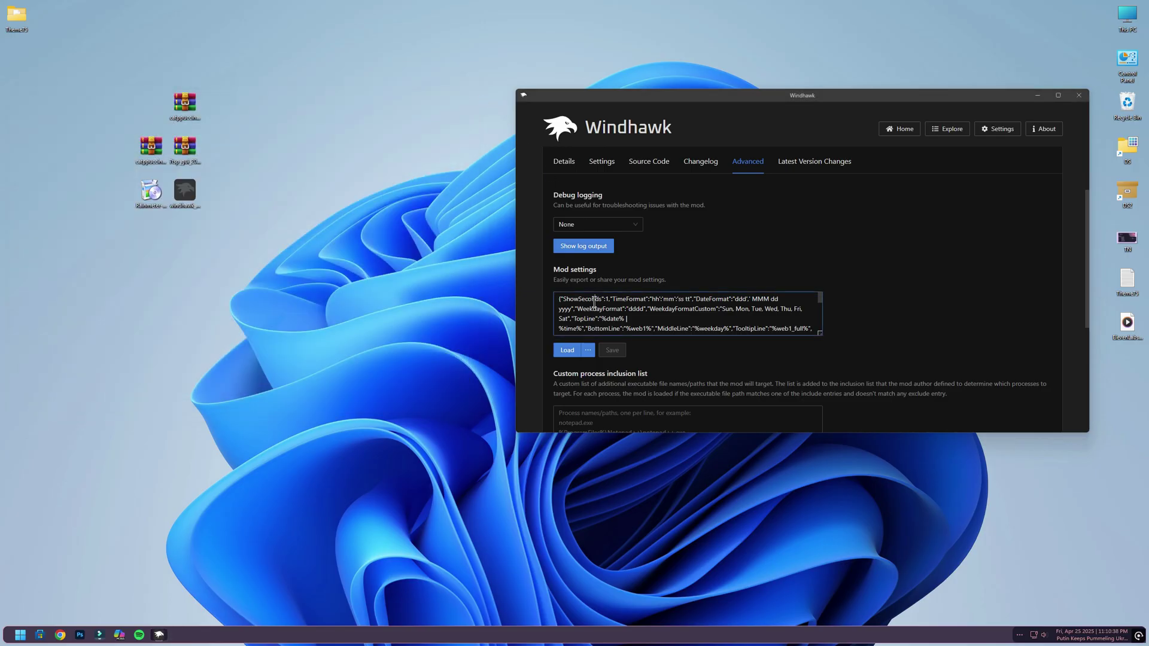
key("ctrl+a")
right_click(596, 306)
left_click(607, 341)
left_click(610, 350)
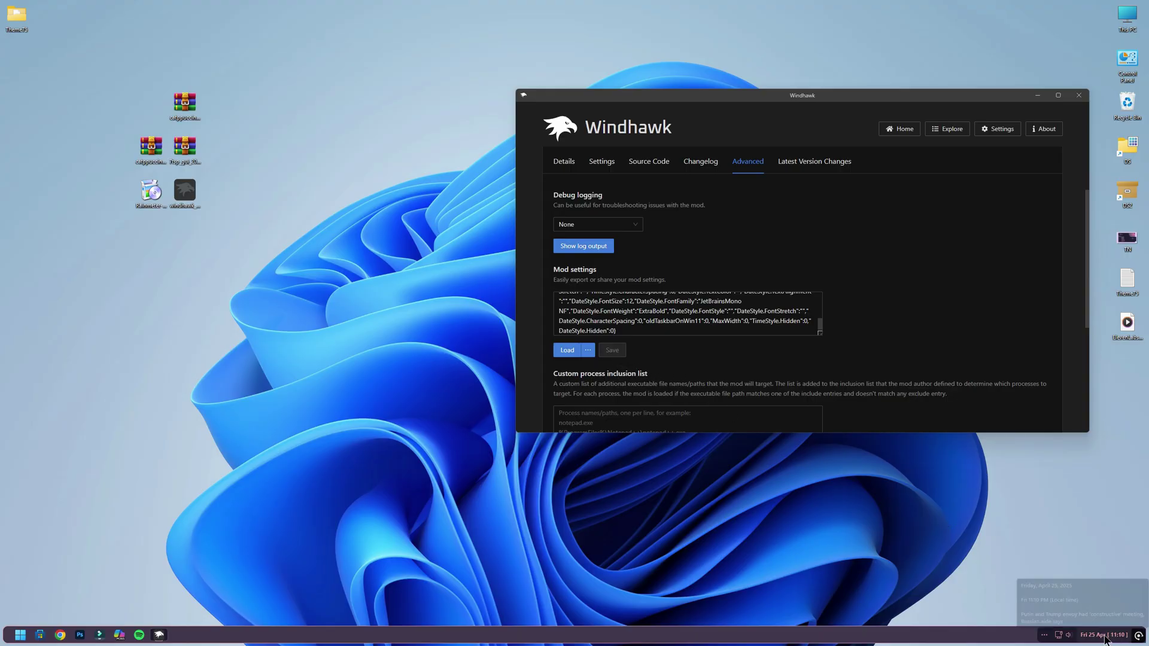
Search the mod catalogue for the Windows 7 Command Bar mod, install it accepting the risk, and close Windhawk
left_click(942, 135)
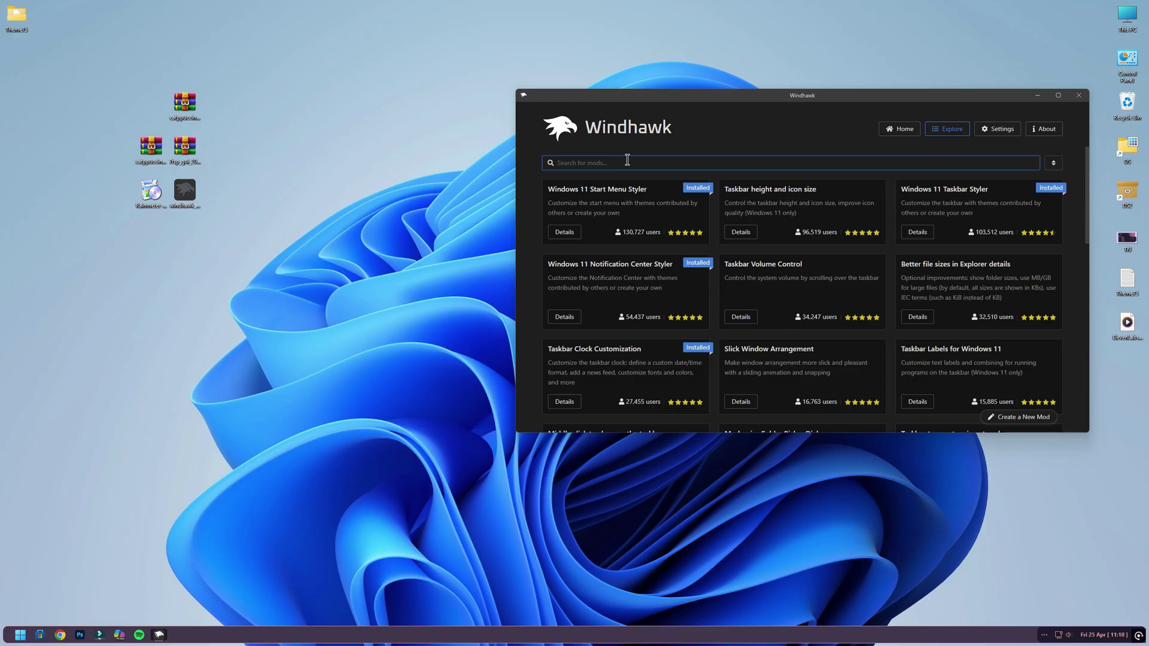
type("windo")
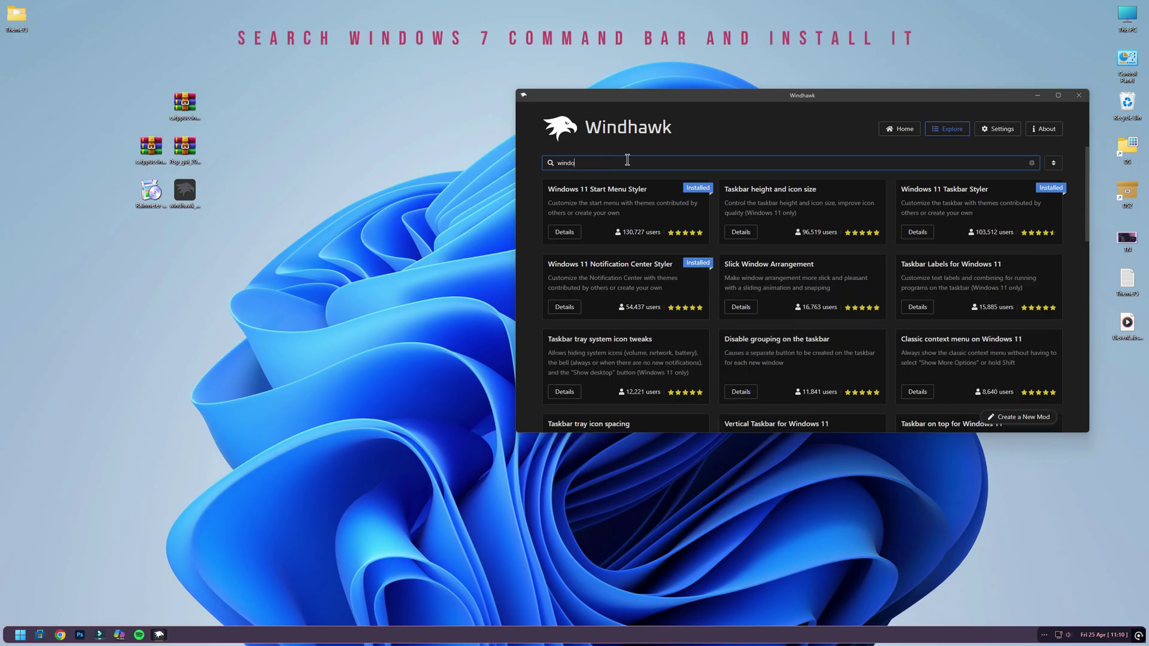
type("ws7")
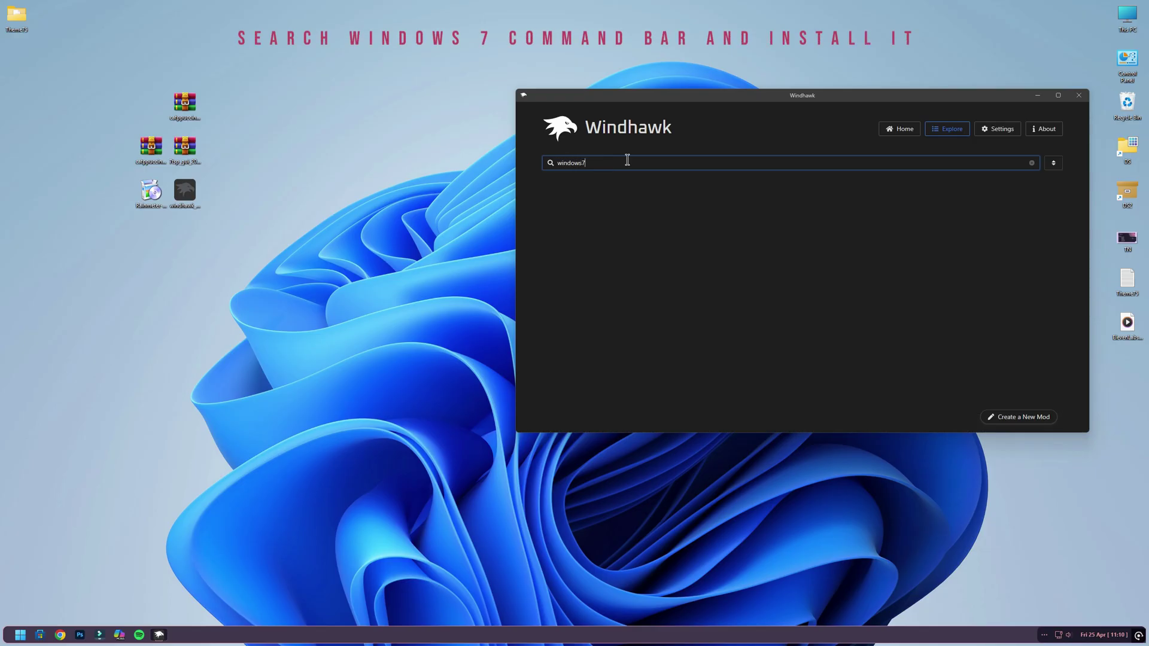
type(" co")
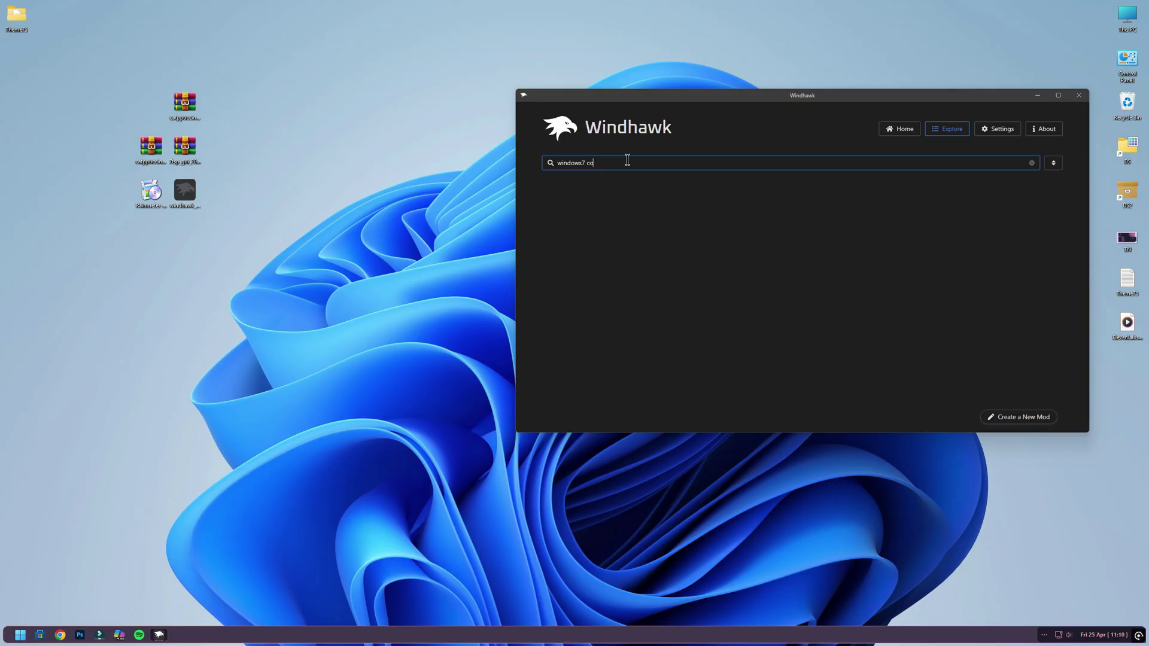
left_click(583, 163)
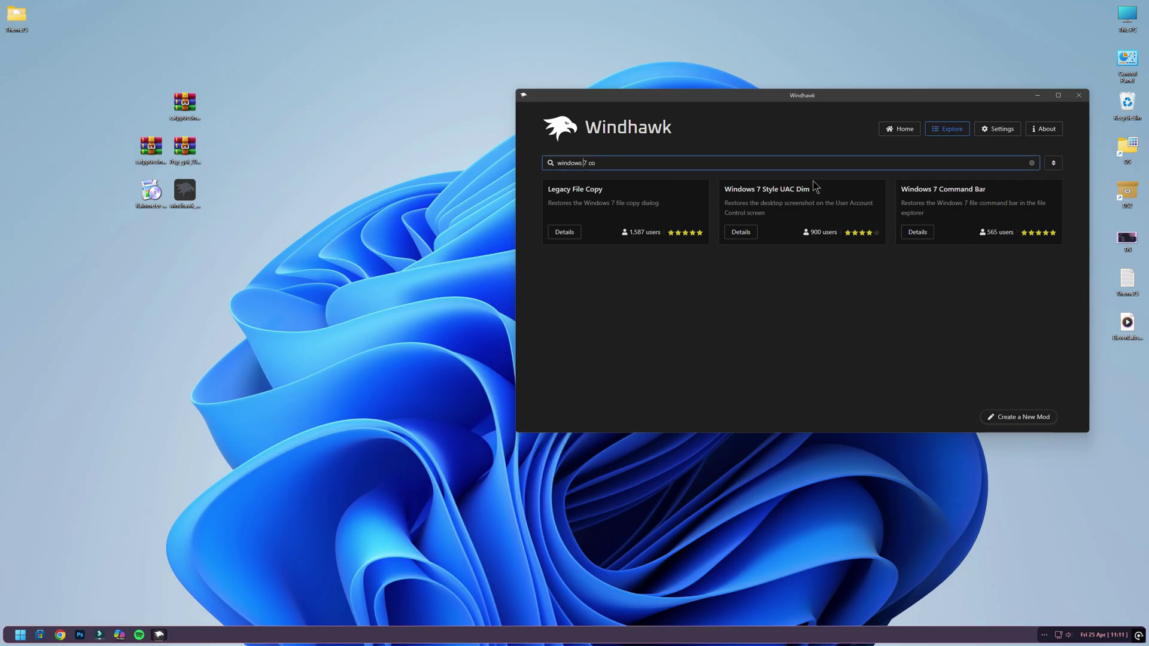
left_click(924, 232)
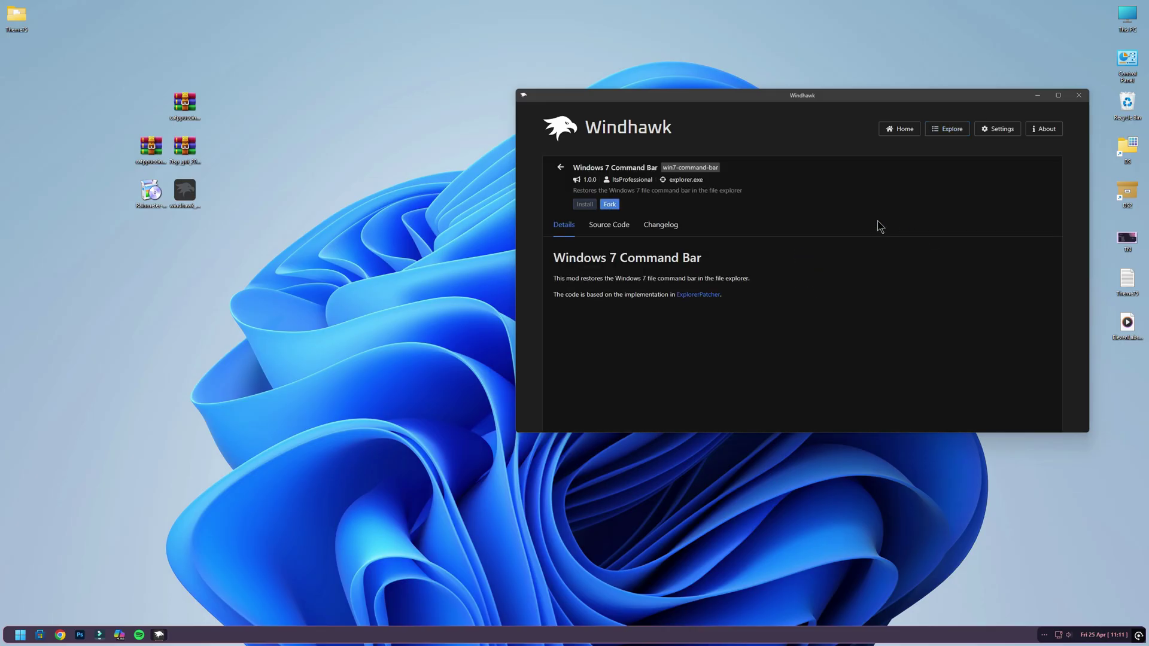
left_click(585, 204)
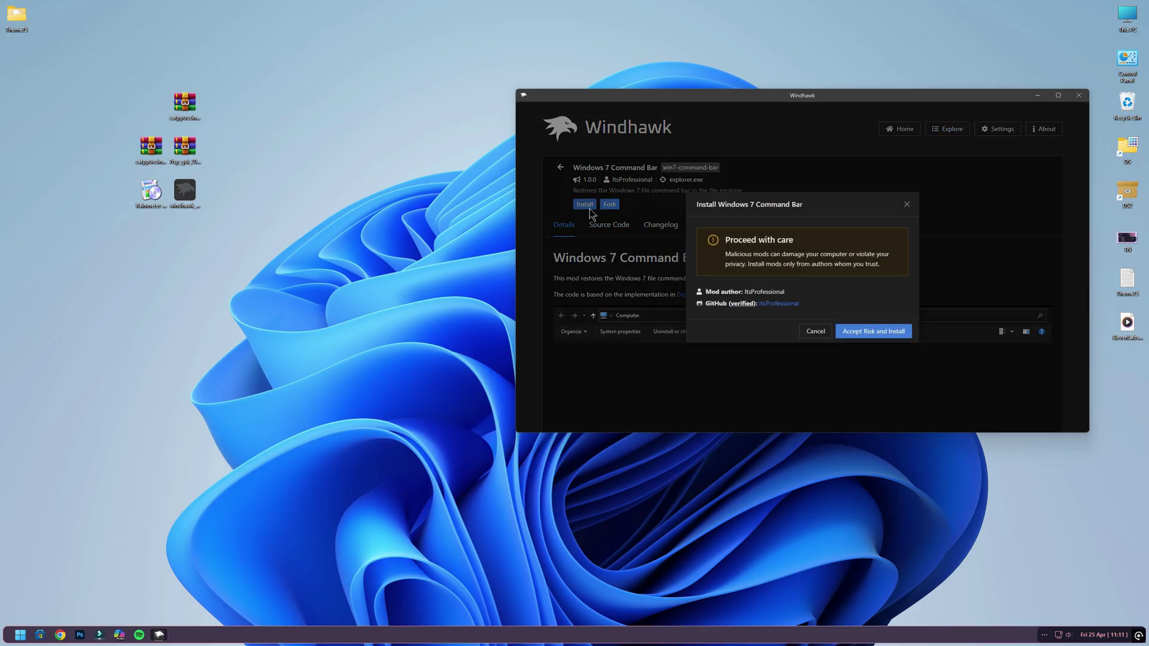
left_click(875, 333)
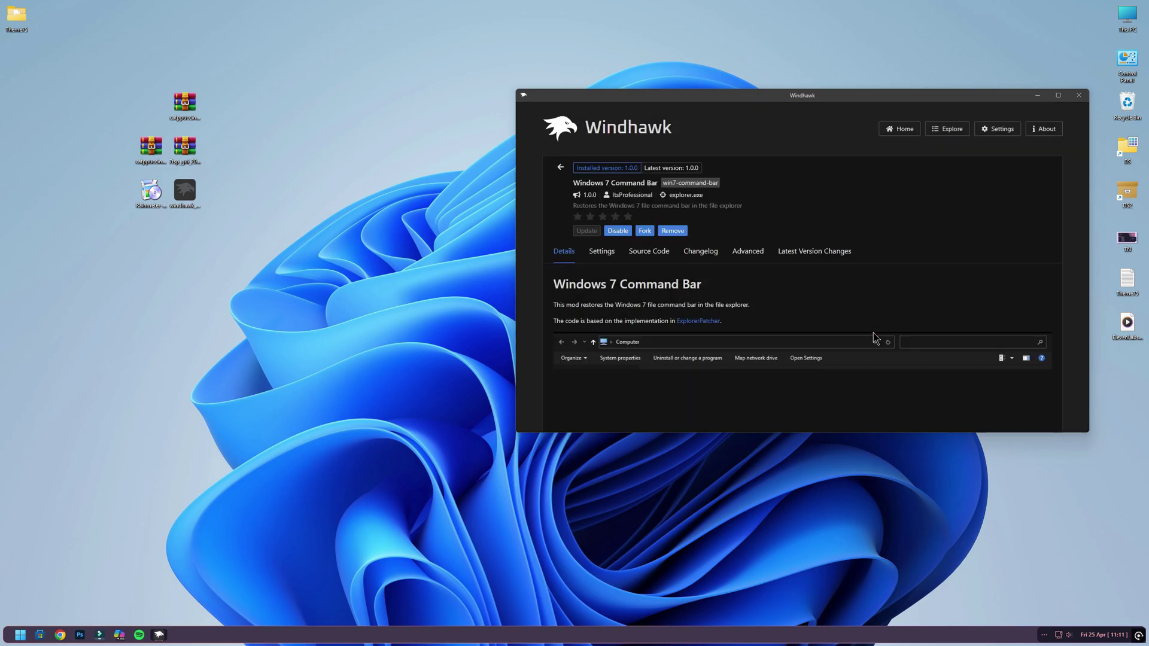
left_click(1078, 97)
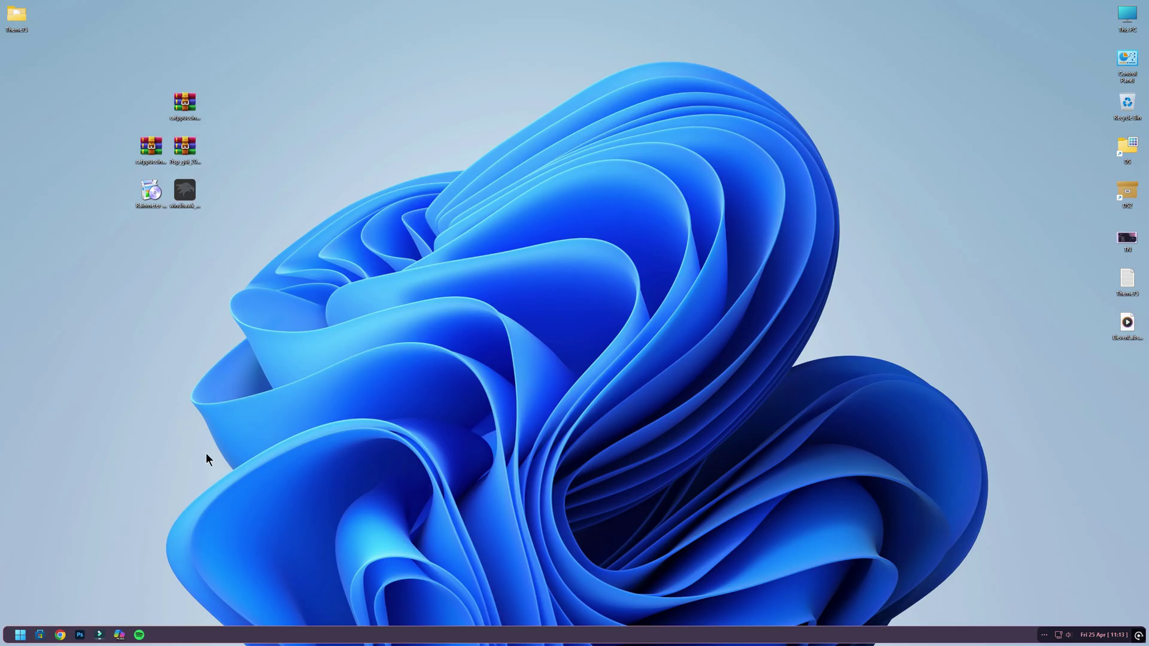
Launch the UltraUXThemePatcher_4.4.4 installer from the Theme75 folder, allow it to make changes and accept both license agreement pages
double_click(15, 16)
double_click(399, 296)
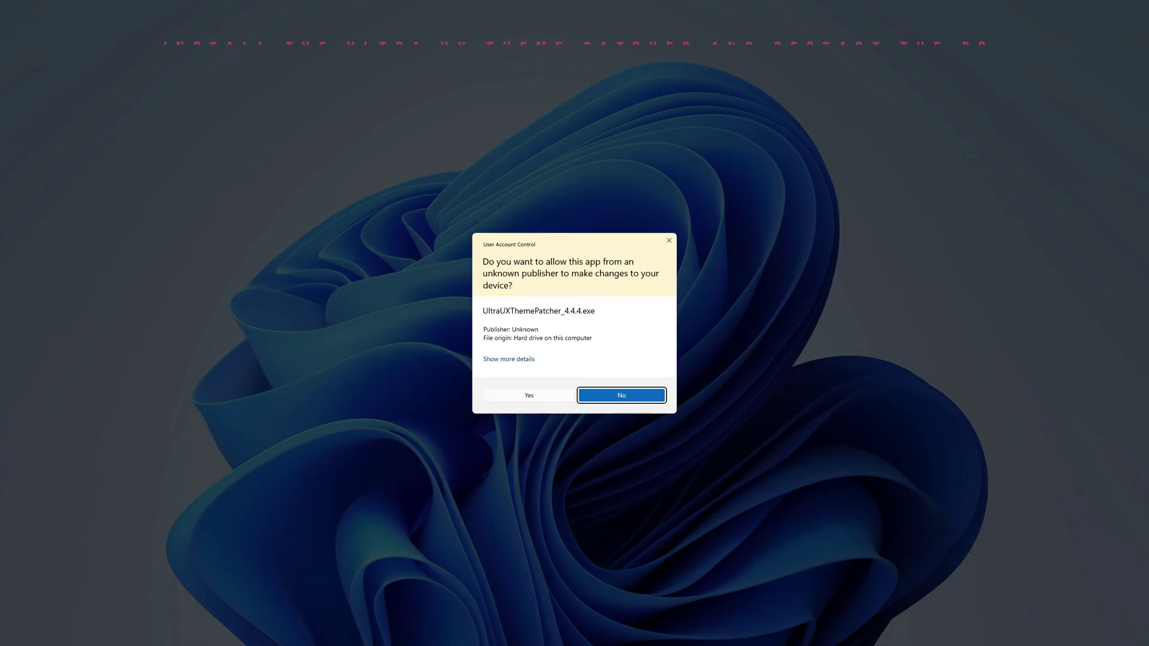
left_click(526, 394)
left_click(629, 387)
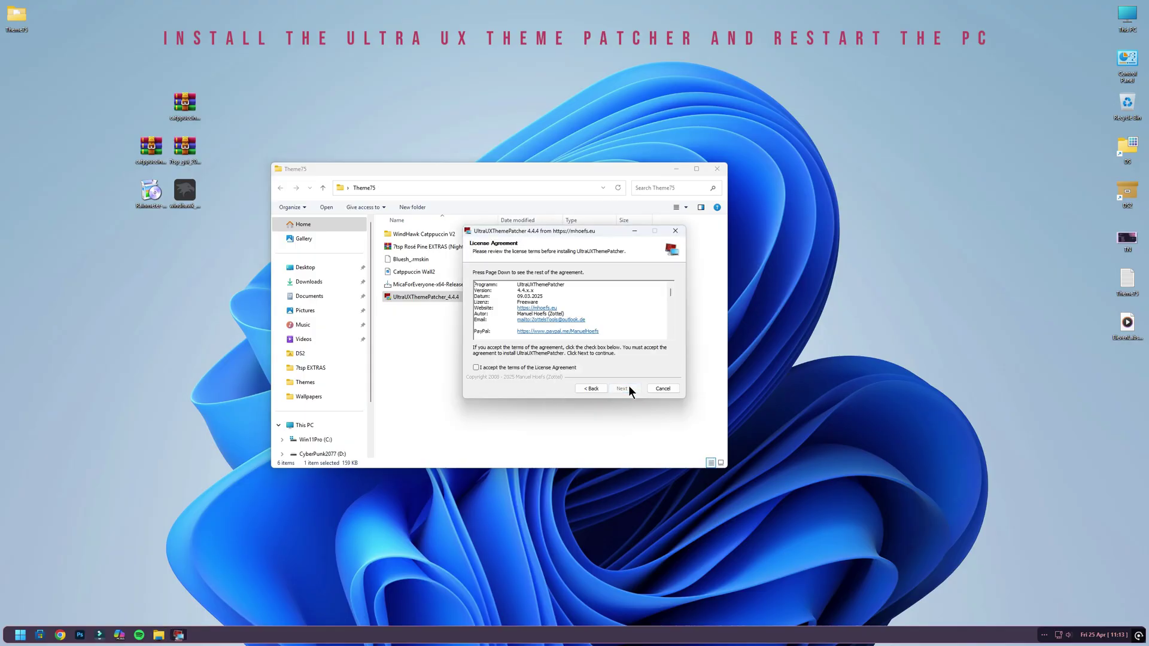
left_click(520, 367)
left_click(619, 387)
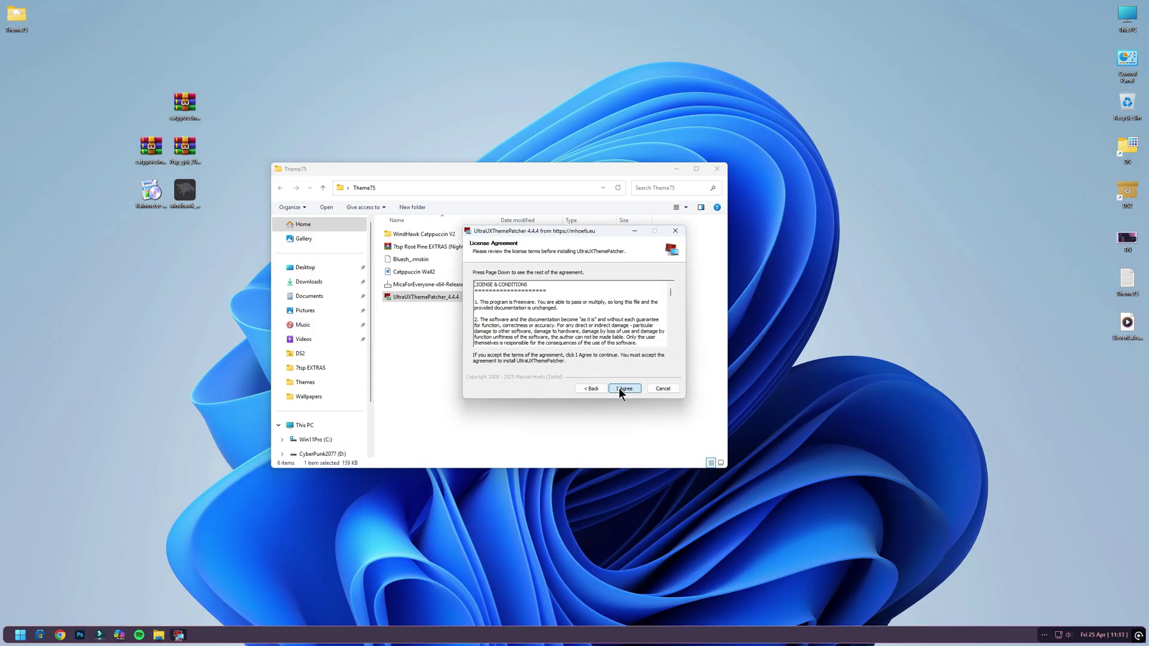
left_click(622, 388)
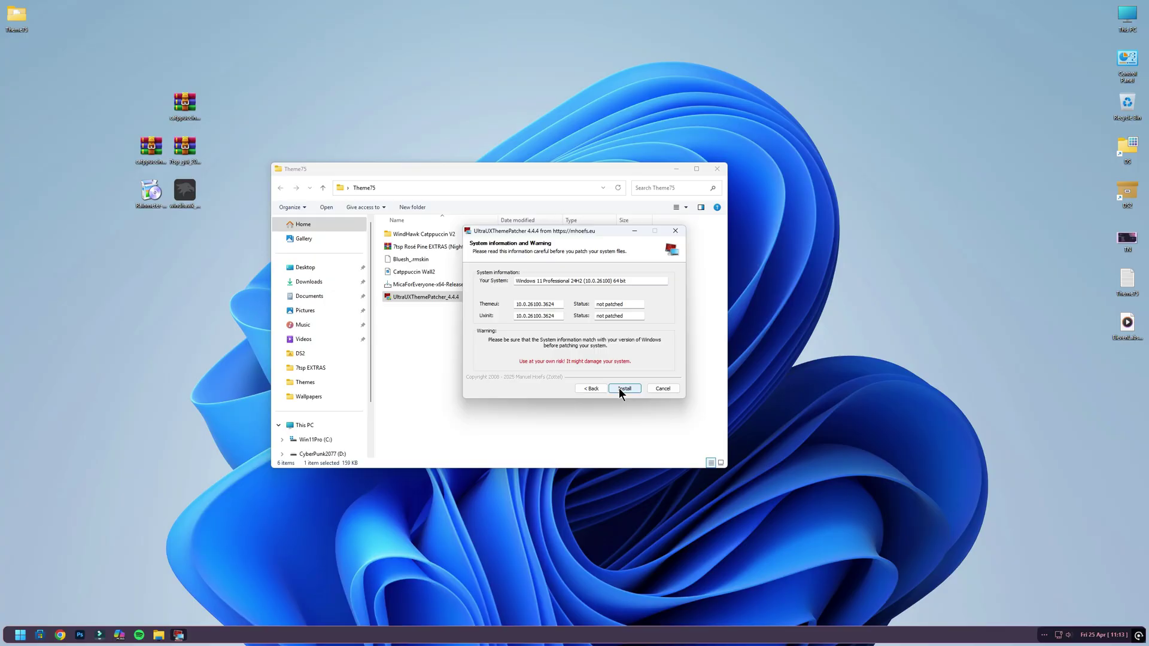
Install UltraUXThemePatcher and finish its setup with the Reboot now option
left_click(619, 388)
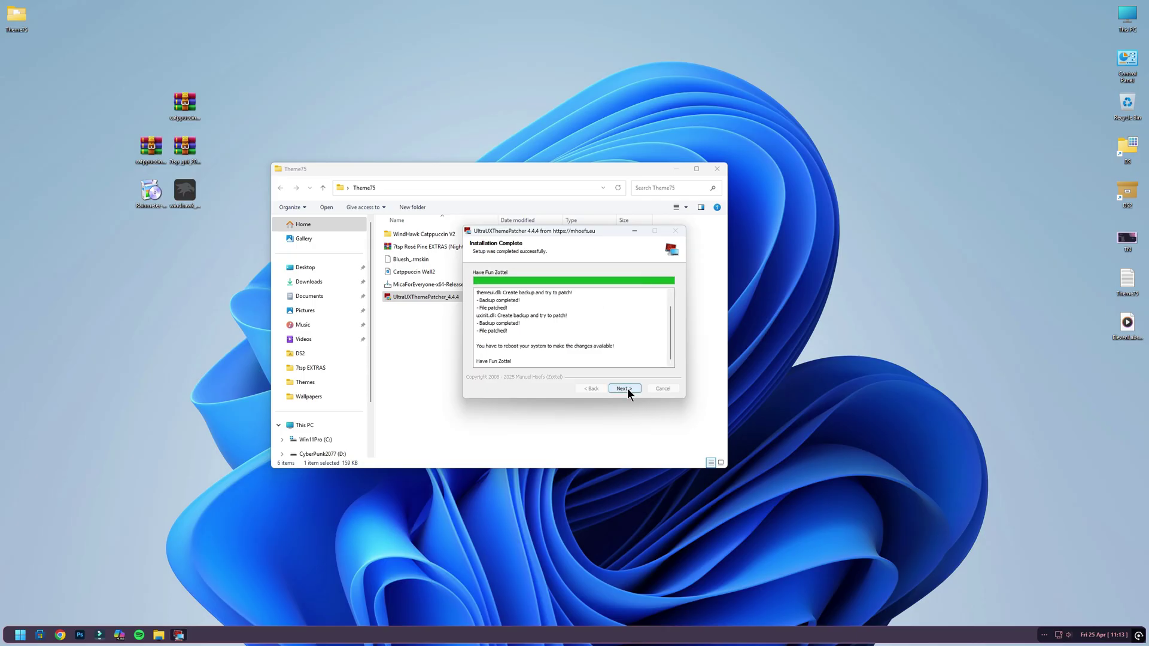
left_click(630, 388)
left_click(630, 389)
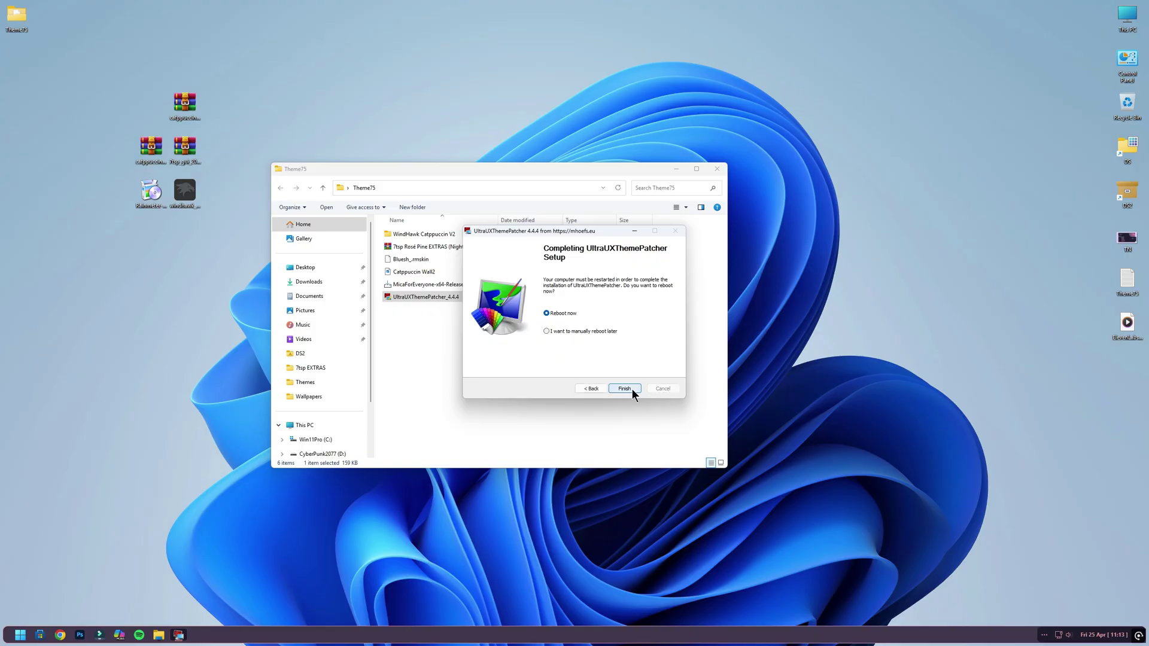
left_click(624, 388)
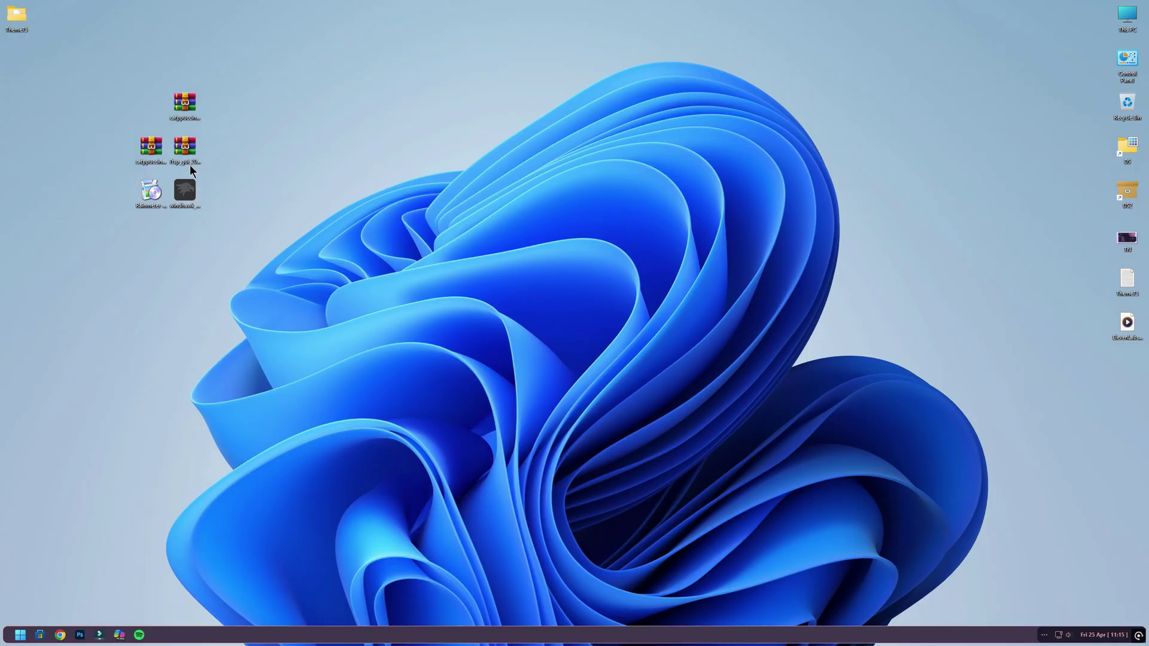
Extract the Catppuccin for Windows 11 archive to its suggested desktop folder and close the archive
double_click(184, 103)
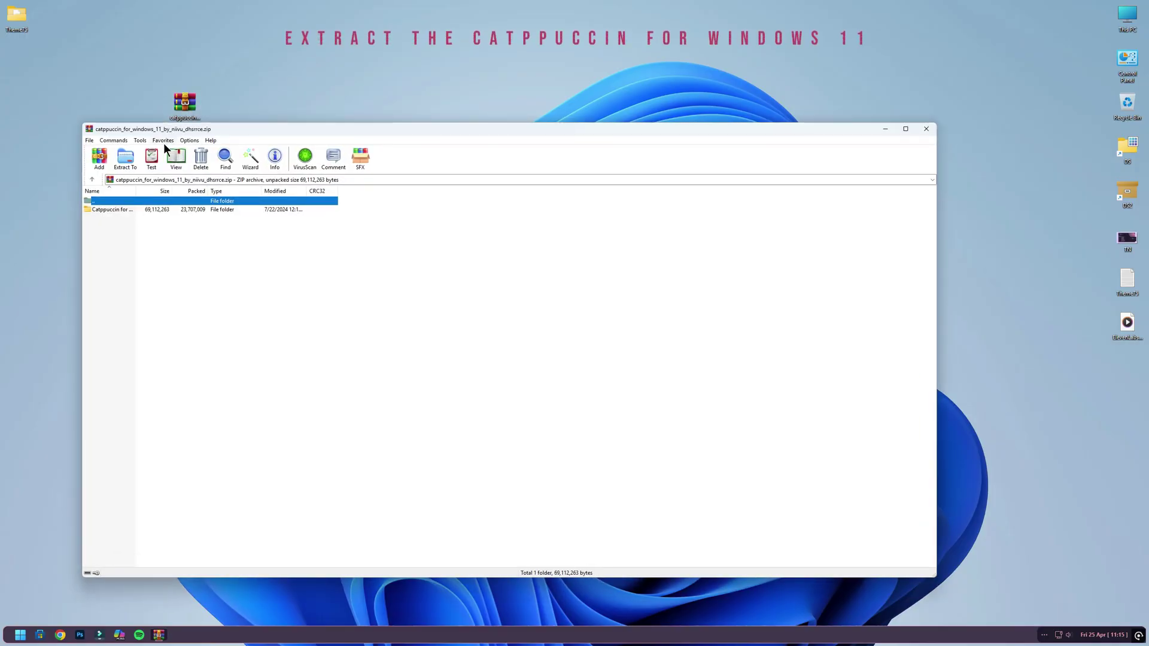
left_click(130, 164)
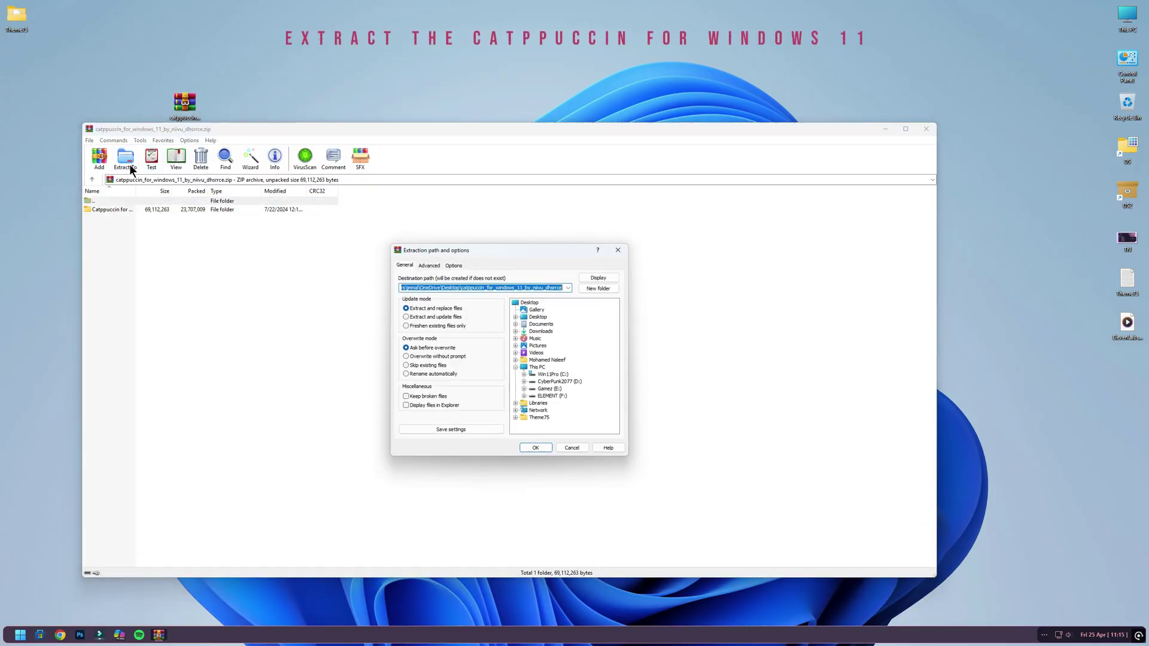
left_click(534, 449)
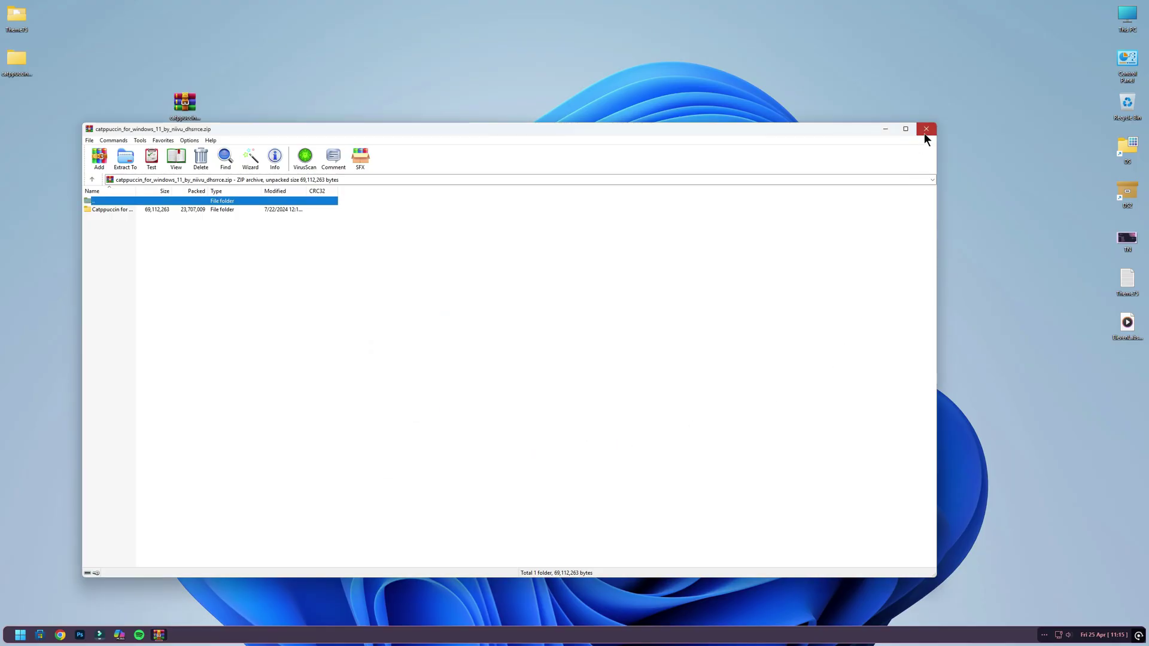
left_click(925, 131)
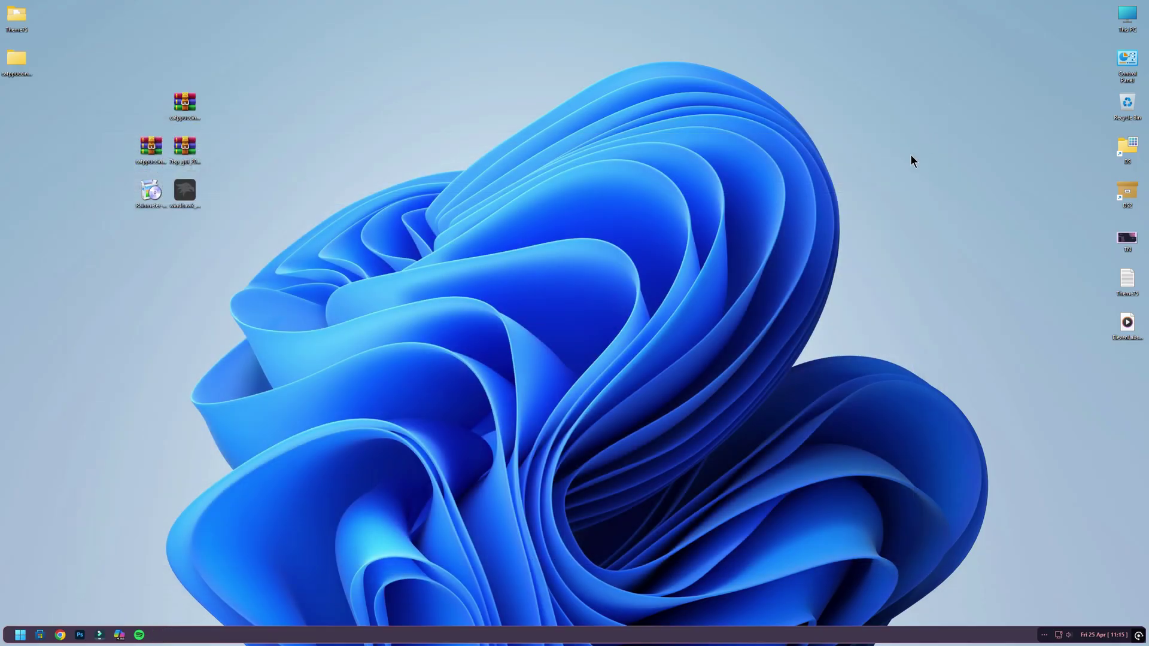
Copy the Catppuccin folder and the Catppuccin - Mocha theme file from the extracted Windows 11 Themes folder
double_click(16, 62)
double_click(420, 235)
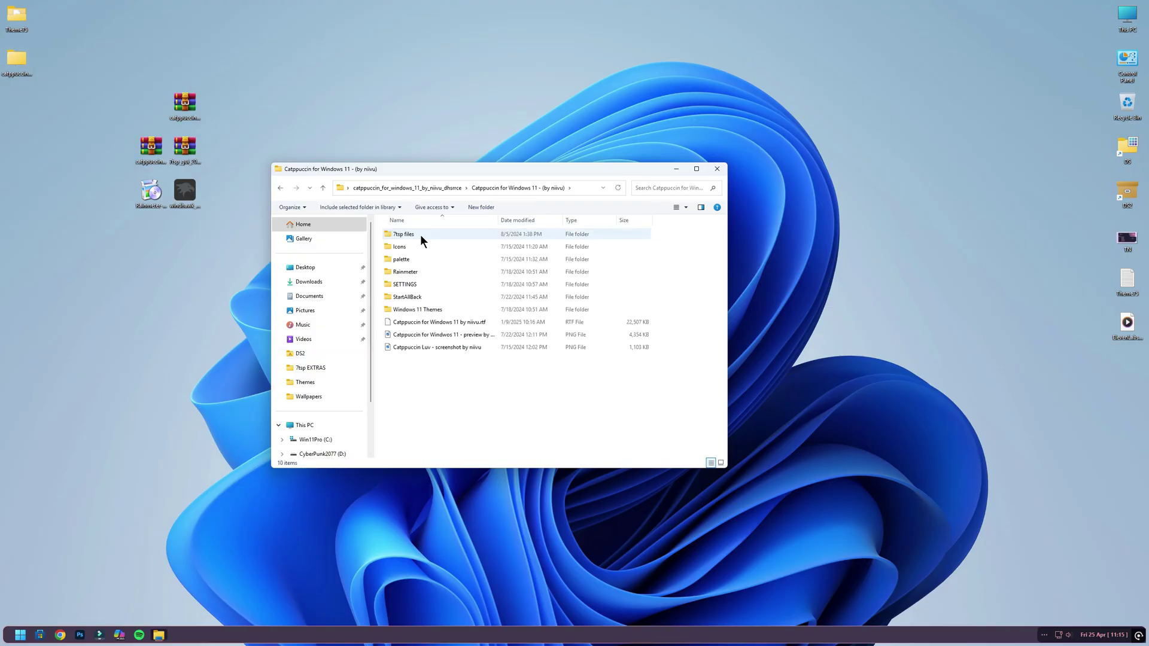
double_click(422, 308)
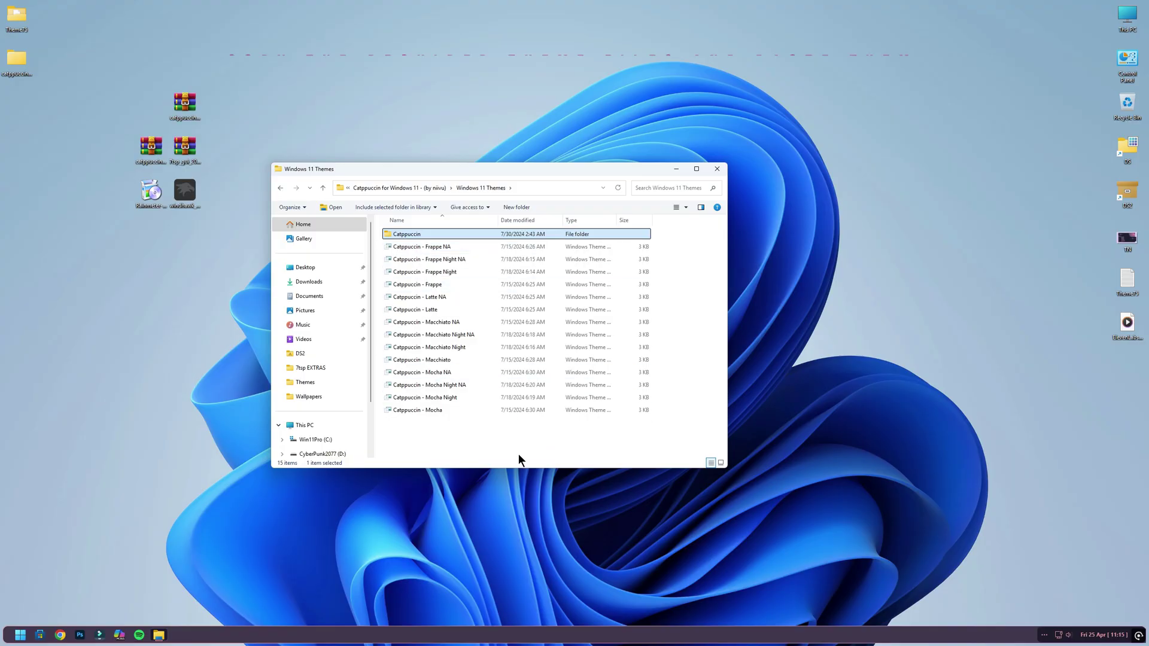
left_click(418, 411, "ctrl")
right_click(418, 411)
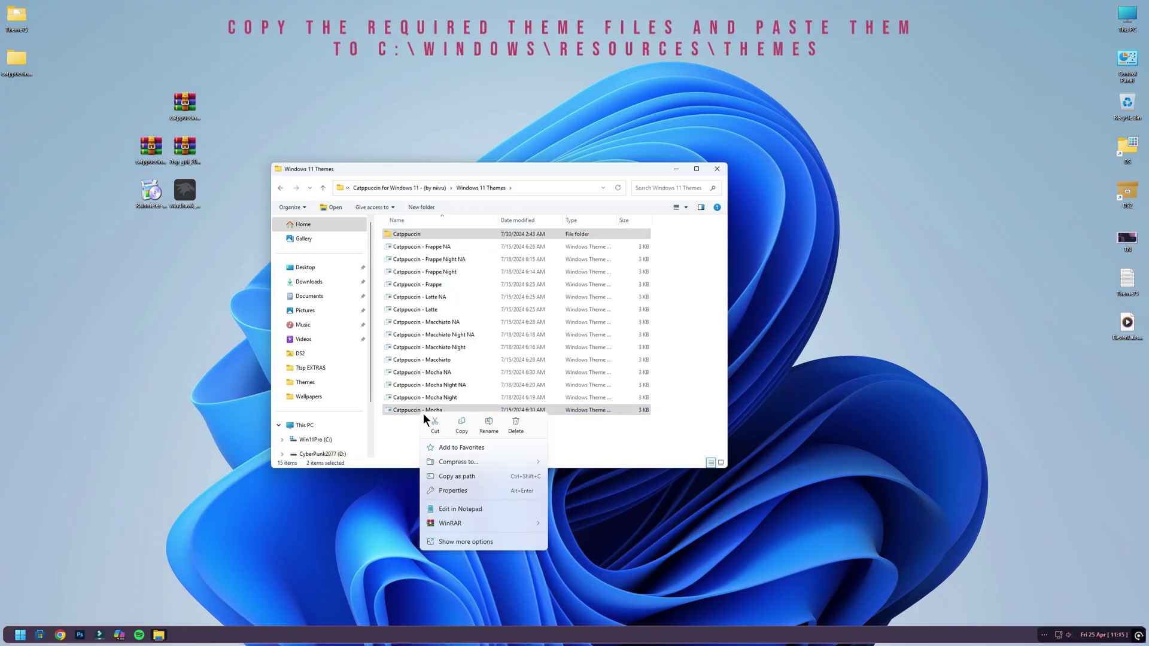
left_click(459, 424)
Paste the copied theme items into C:\Windows\Resources\Themes, granting administrator permission for all items, and close the folder
left_click(303, 426)
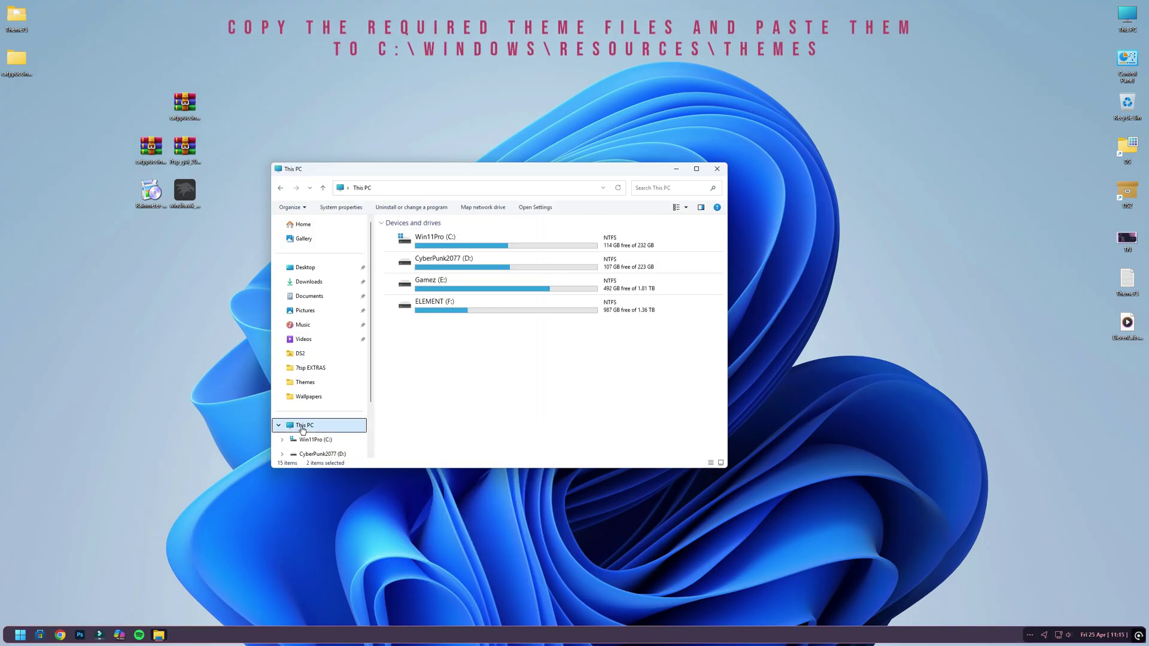
double_click(473, 244)
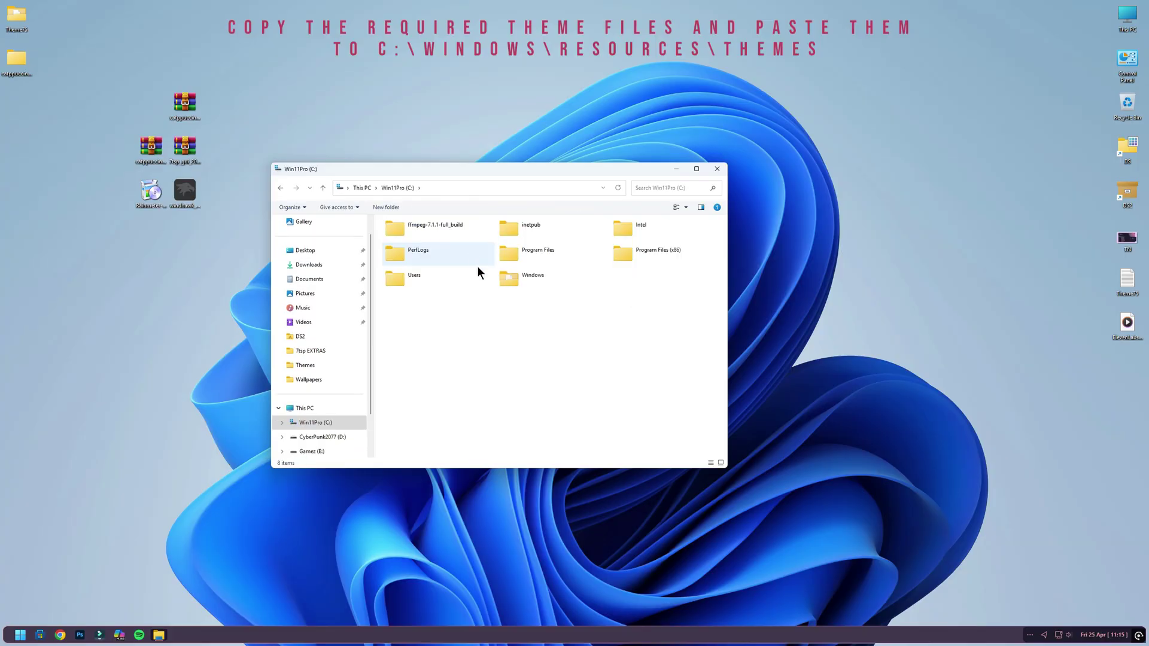
double_click(520, 280)
scroll(514, 347, "down", 10)
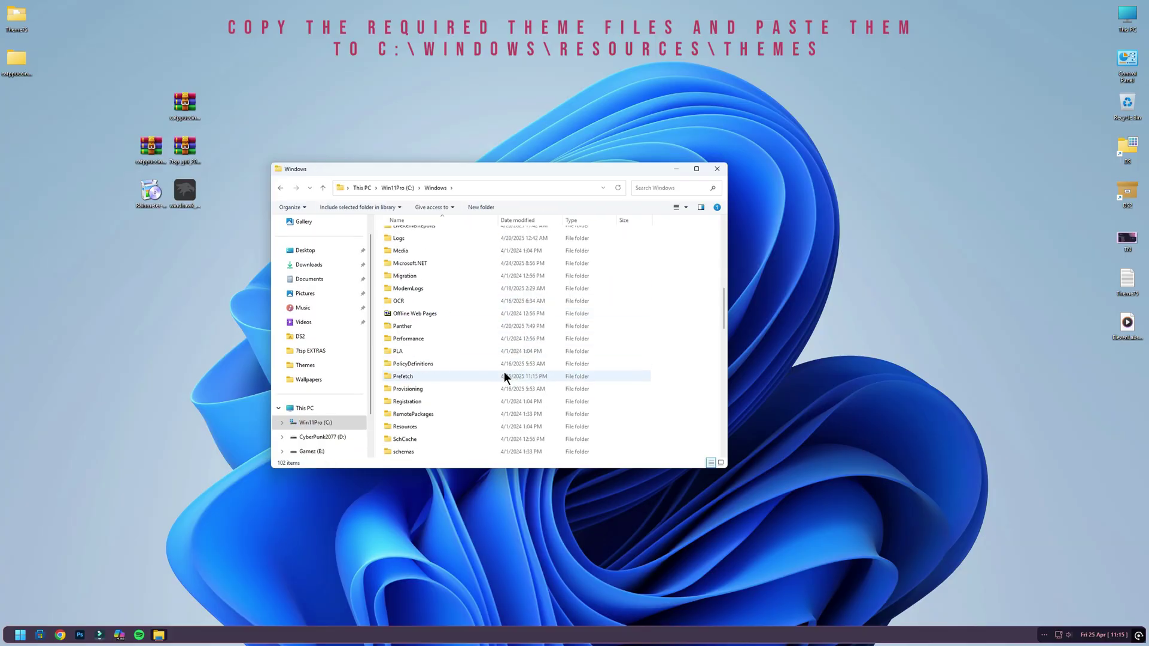
double_click(403, 427)
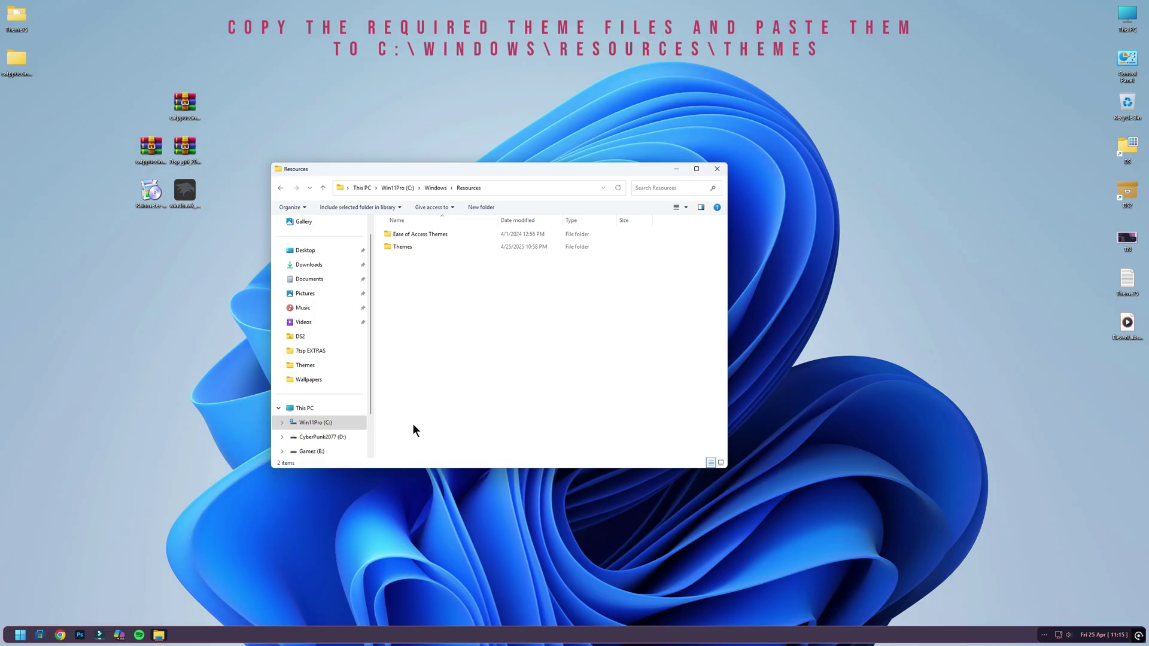
double_click(402, 247)
right_click(468, 399)
key("Escape")
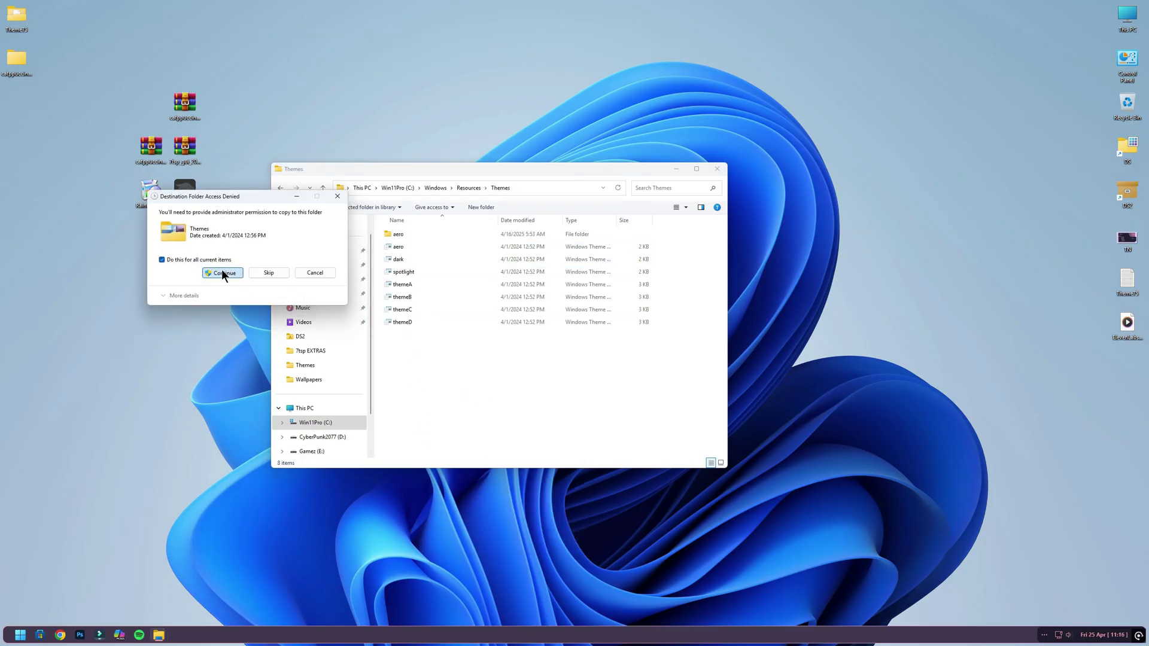
left_click(222, 272)
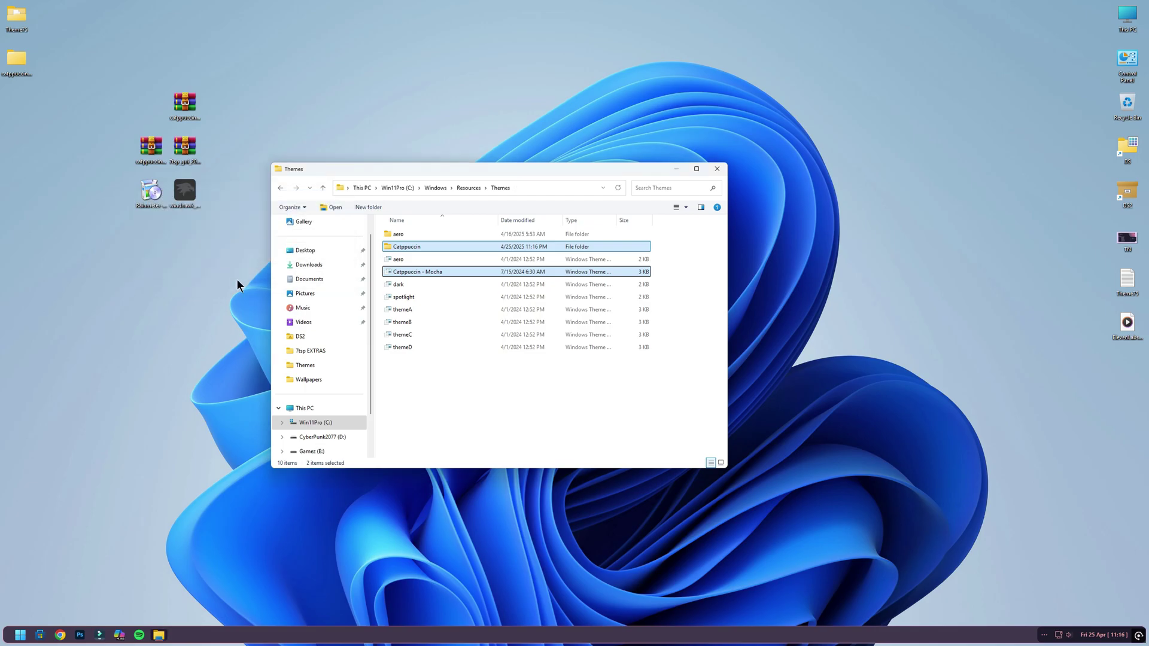
left_click(717, 169)
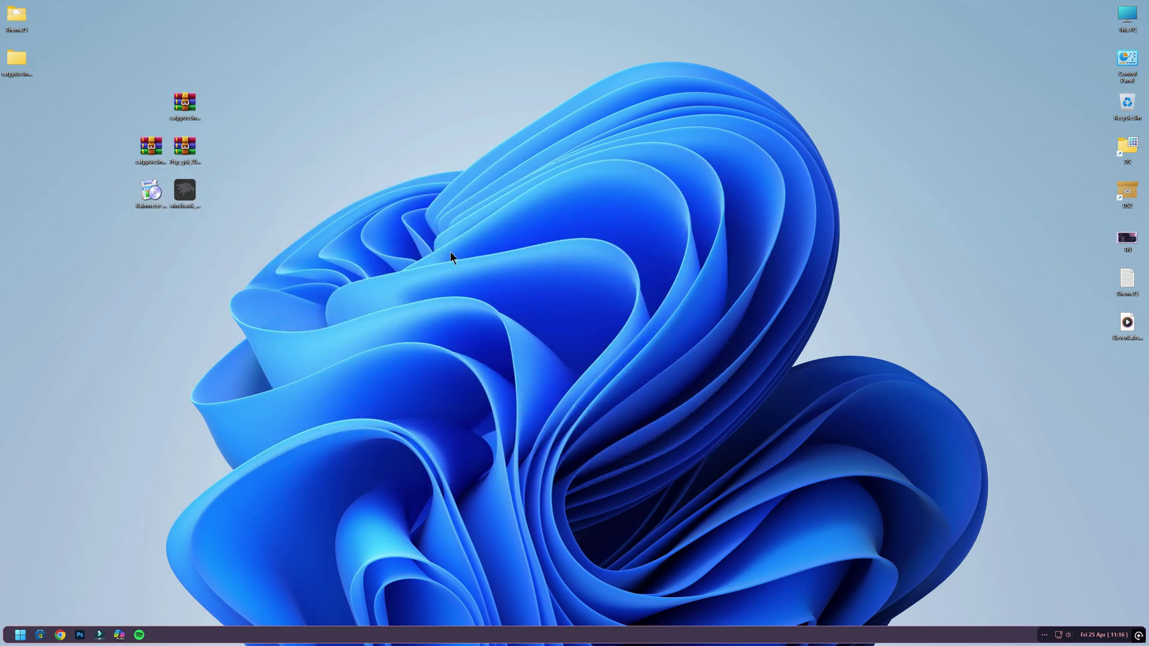
Apply the Catppuccin Mocha theme in the desktop's personalization settings
right_click(515, 211)
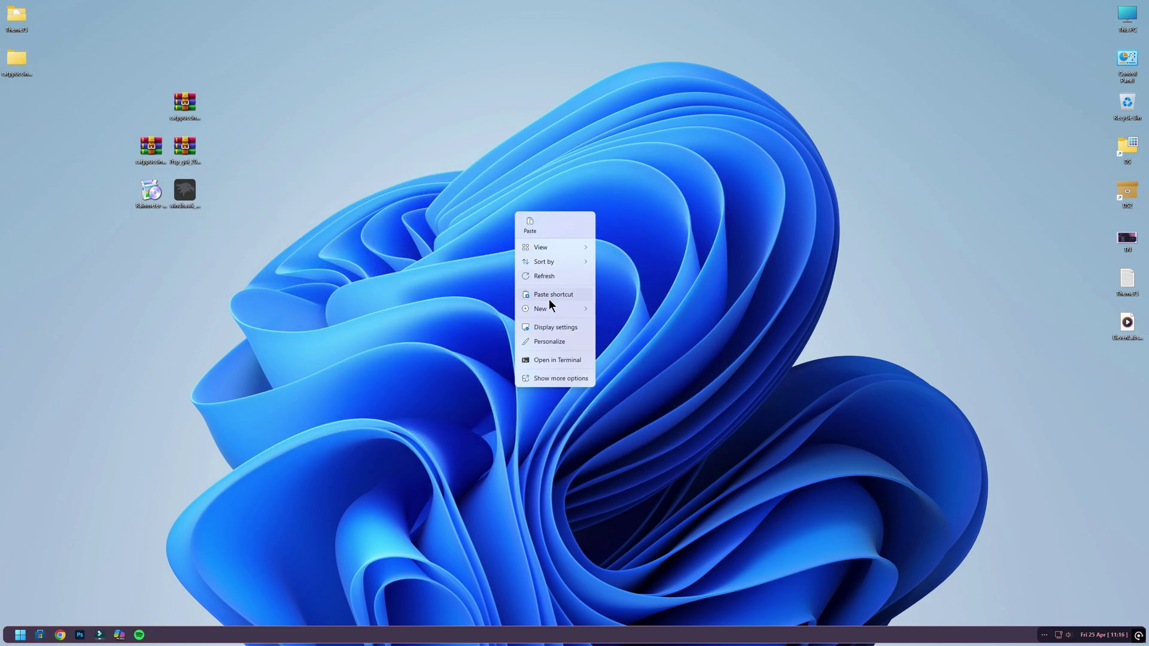
left_click(555, 339)
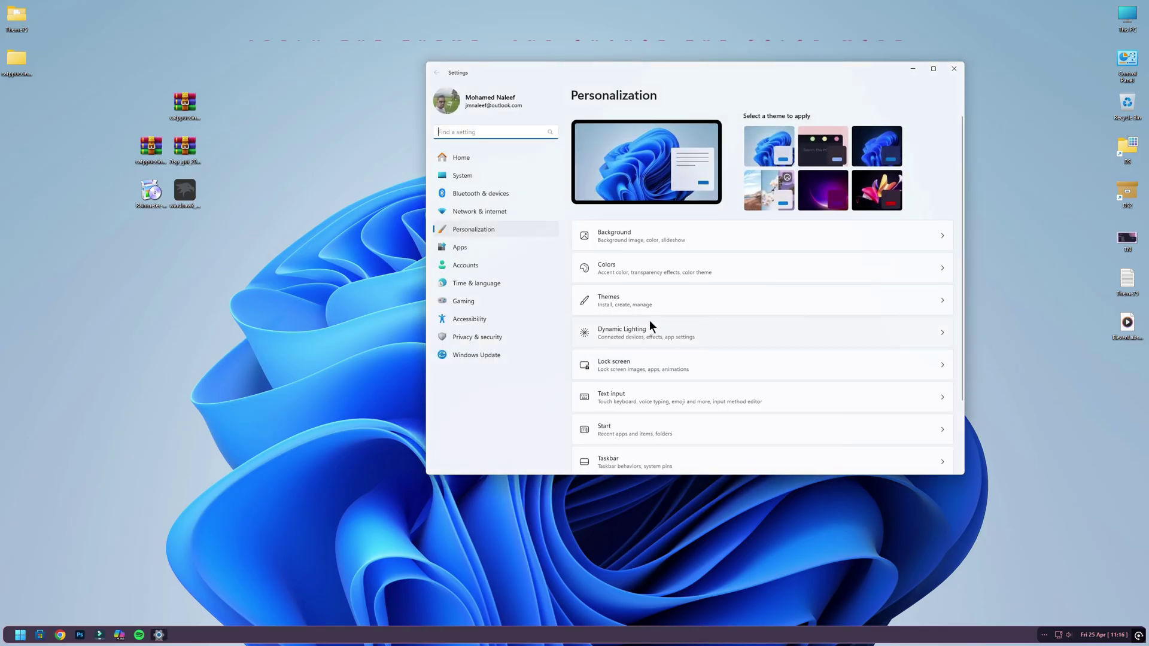
left_click(698, 299)
left_click(683, 267)
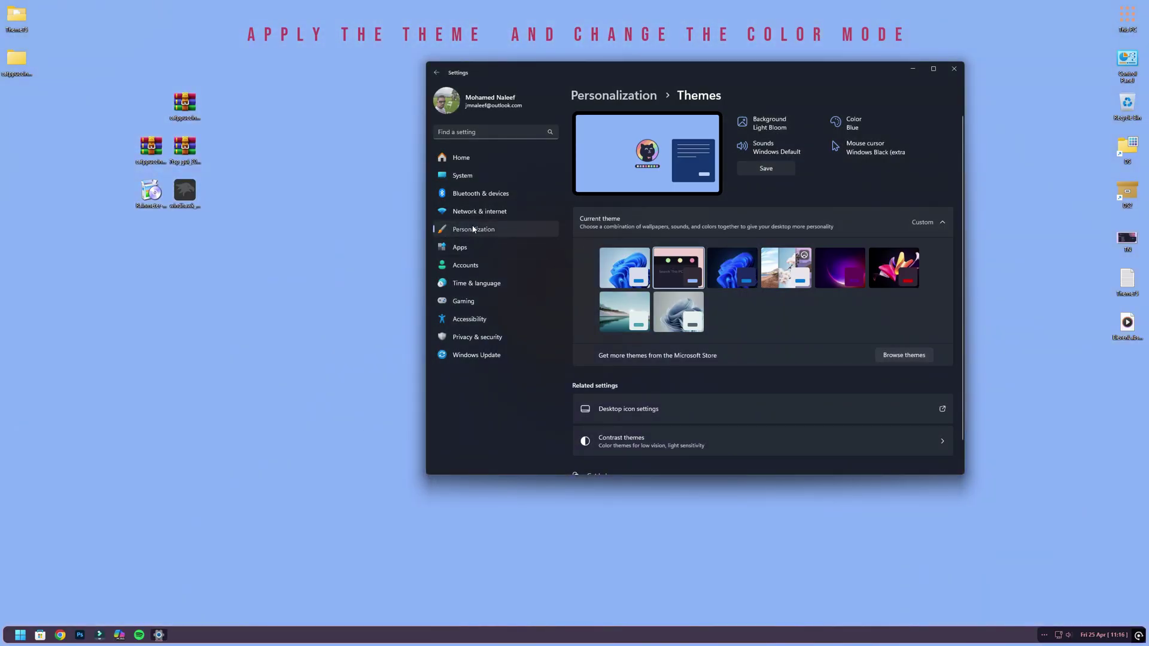
Set the accent color to Automatic in the personalization color settings and close Settings
left_click(472, 229)
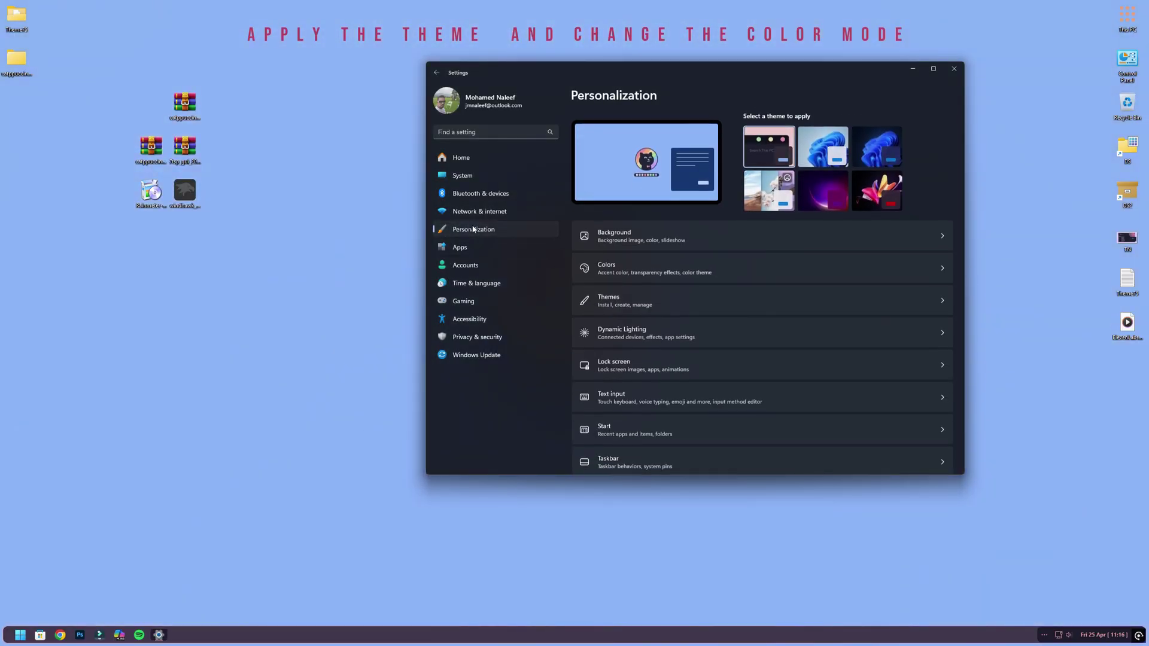
left_click(656, 273)
left_click(896, 287)
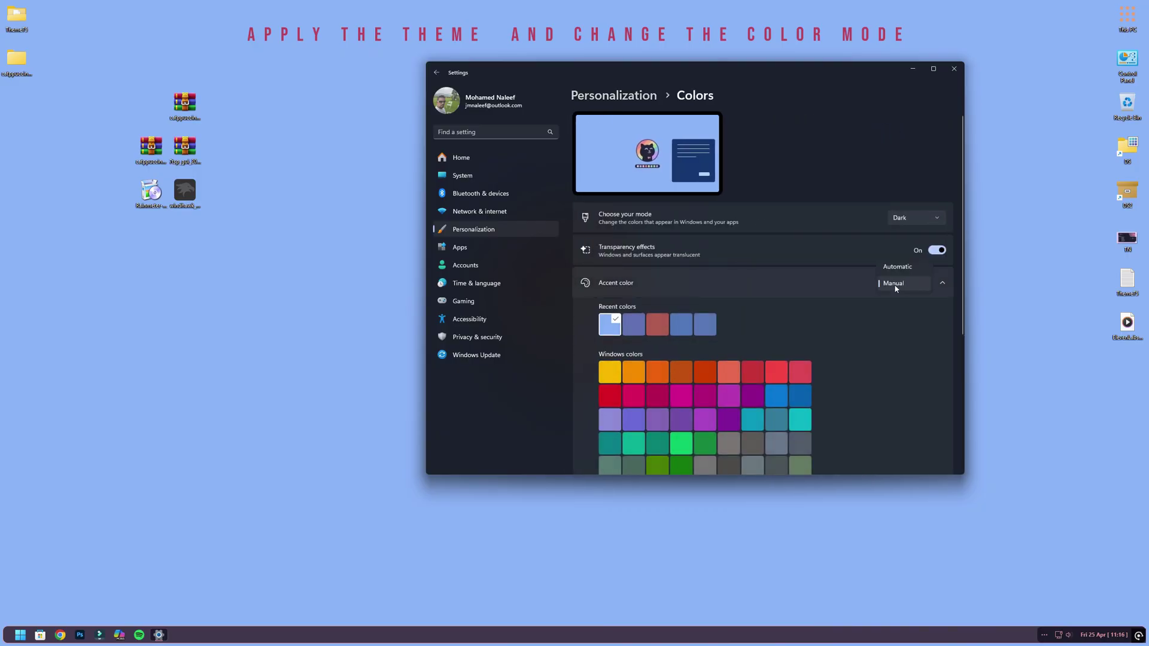
left_click(895, 265)
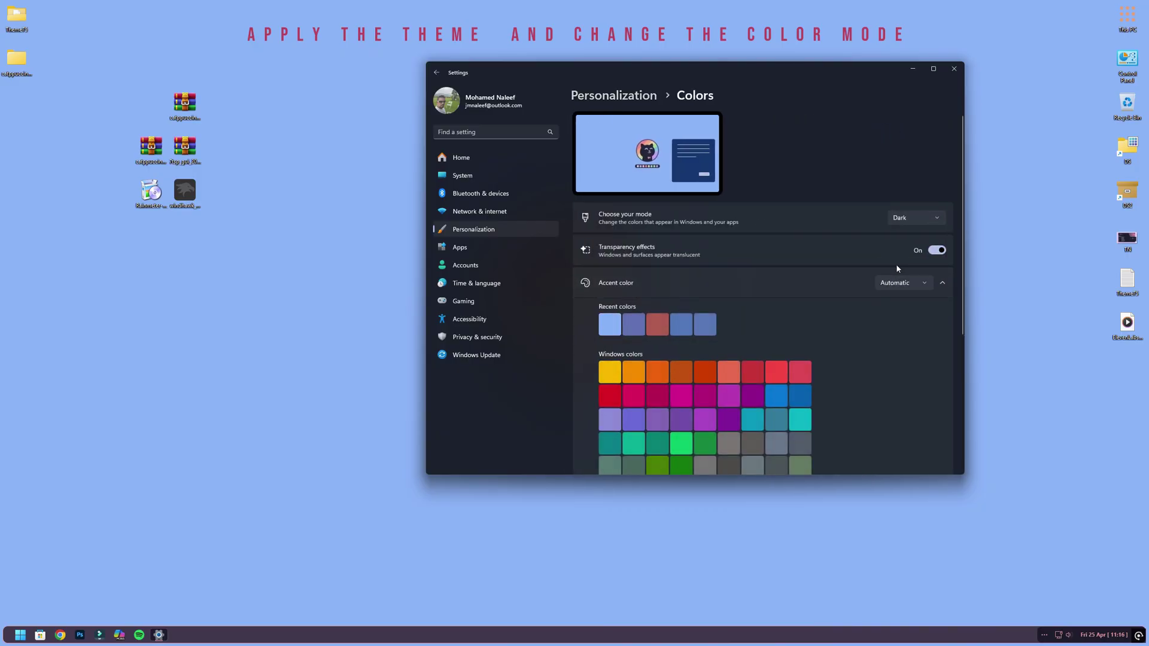
left_click(956, 71)
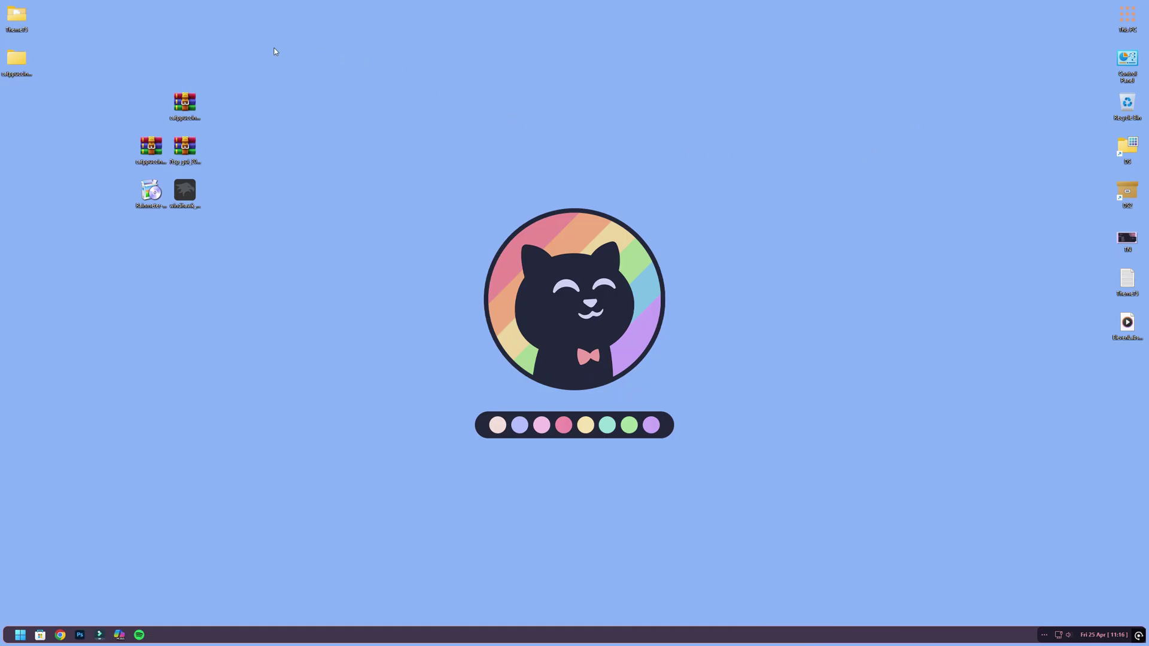
Set the Catppuccin Wall2 image from the Theme75 folder as the desktop background and close the folder
double_click(17, 21)
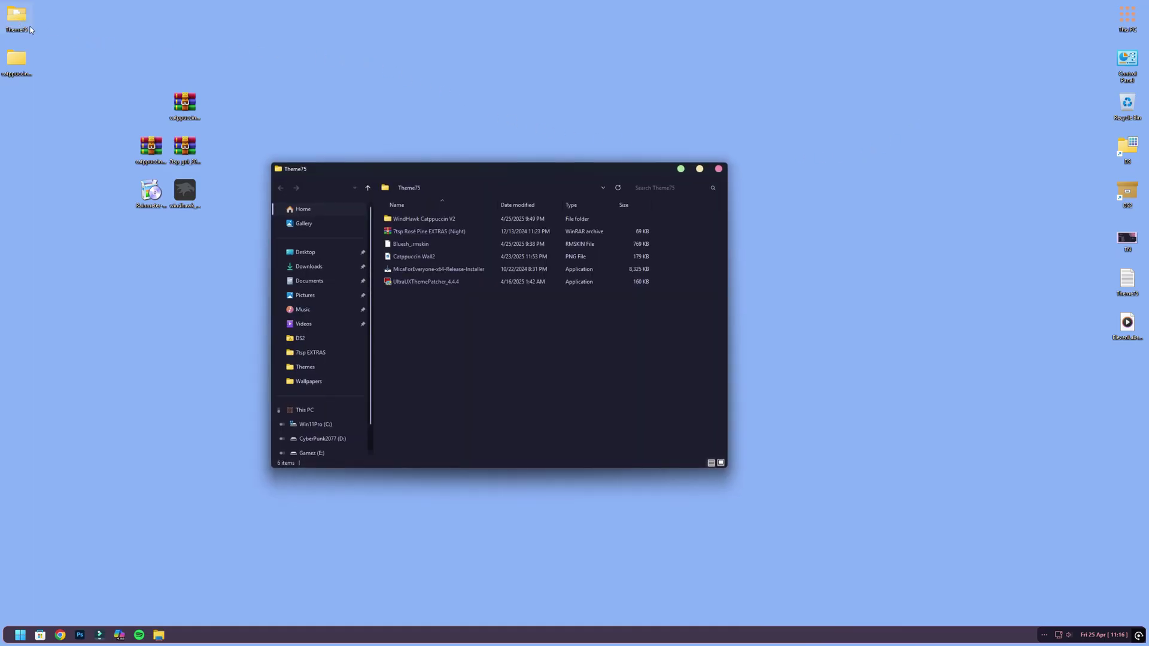
right_click(426, 259)
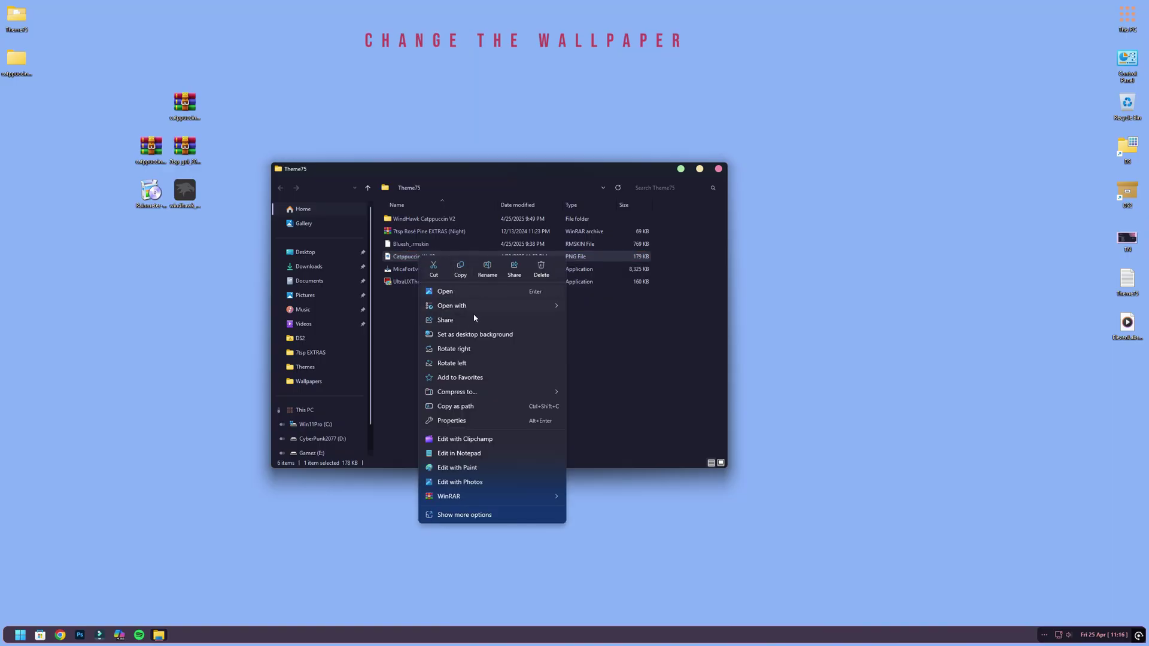
left_click(475, 333)
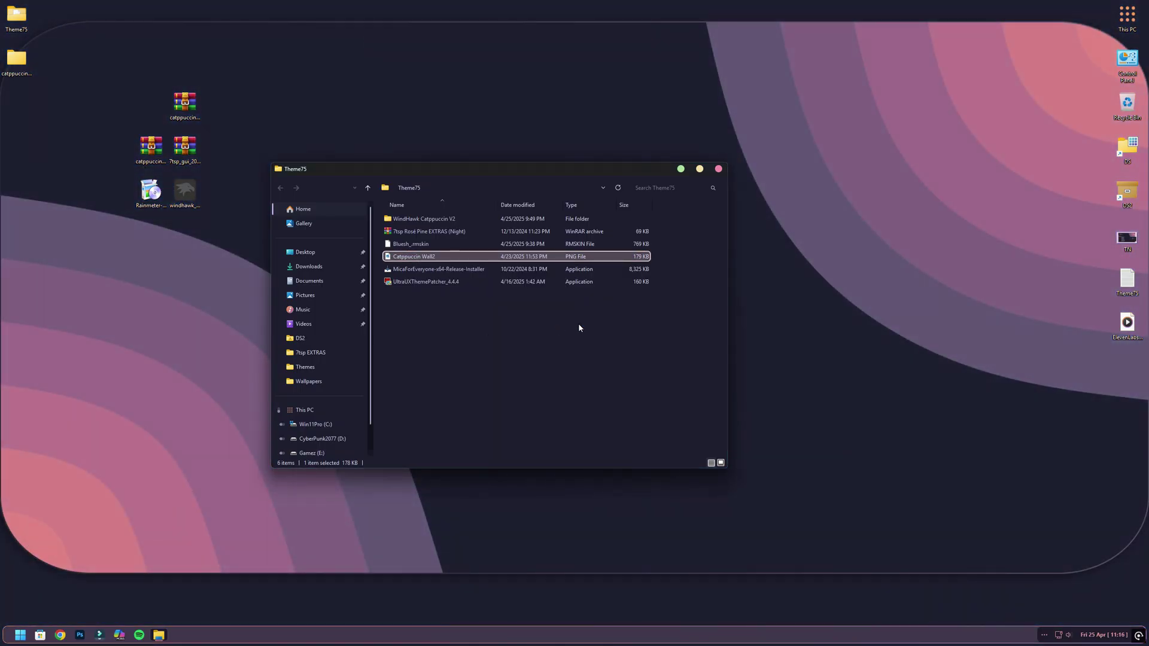
left_click(718, 169)
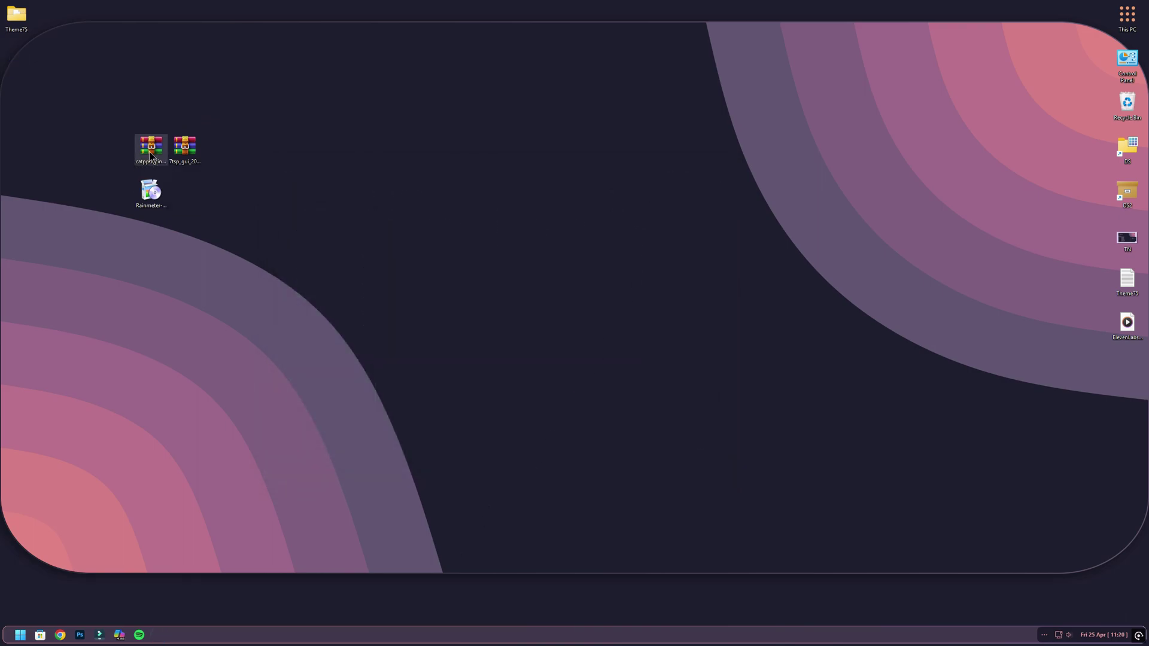
Extract the Catppuccin icon themes 7tsp archive to its suggested desktop folder and close the archive
double_click(149, 157)
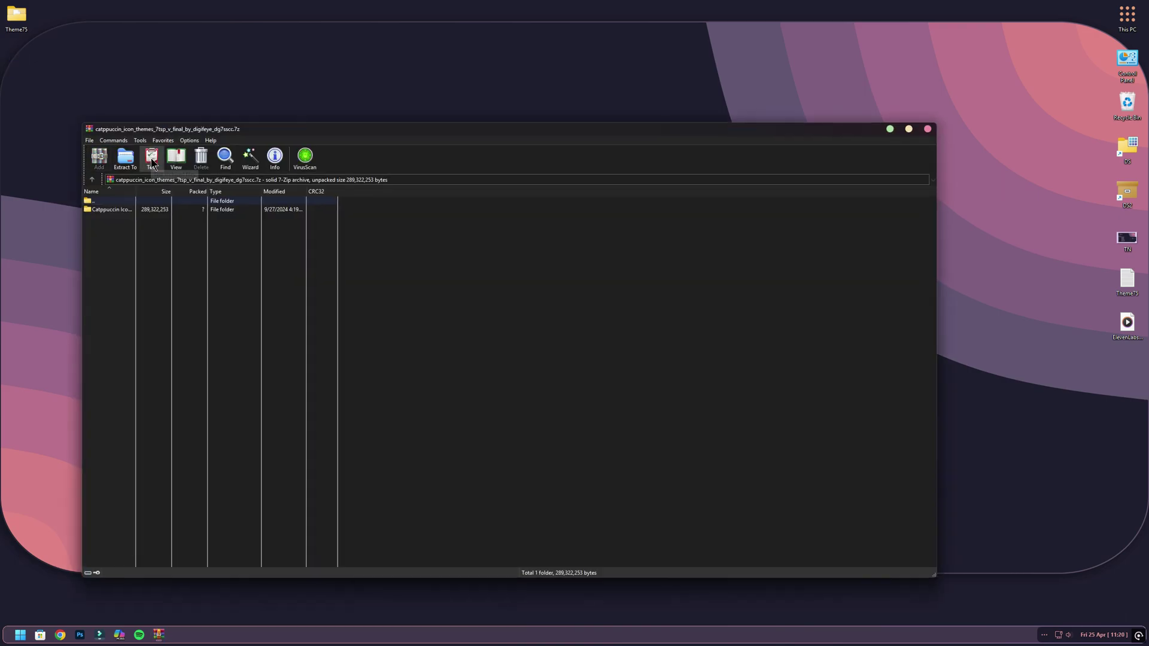
left_click(125, 158)
left_click(535, 448)
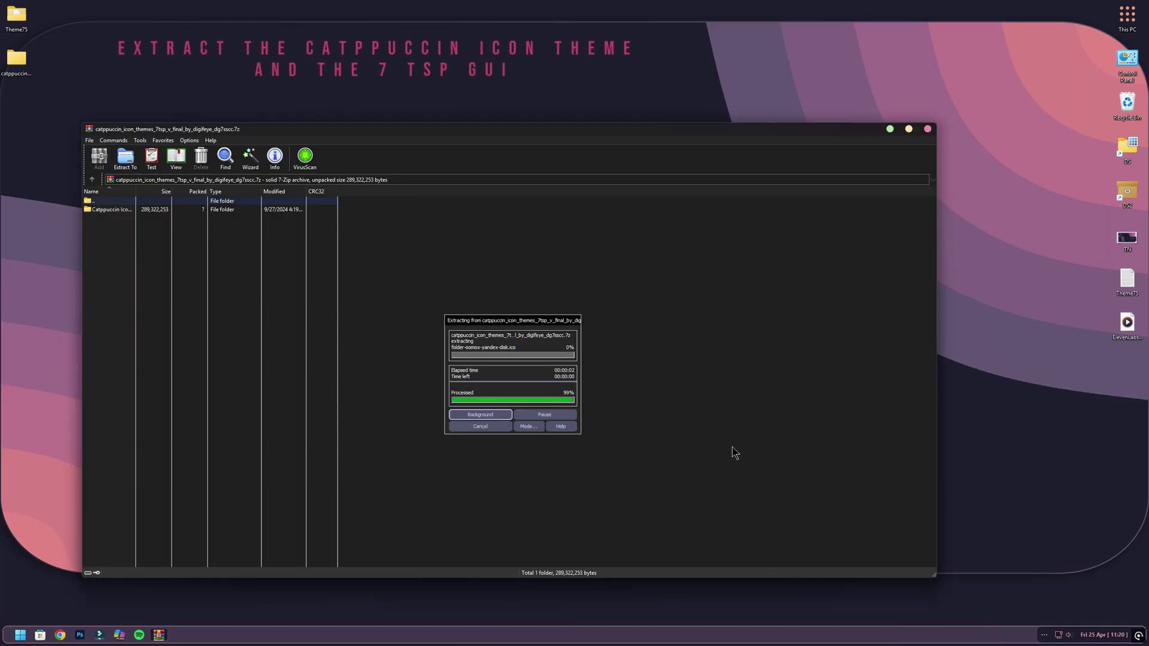
left_click(927, 129)
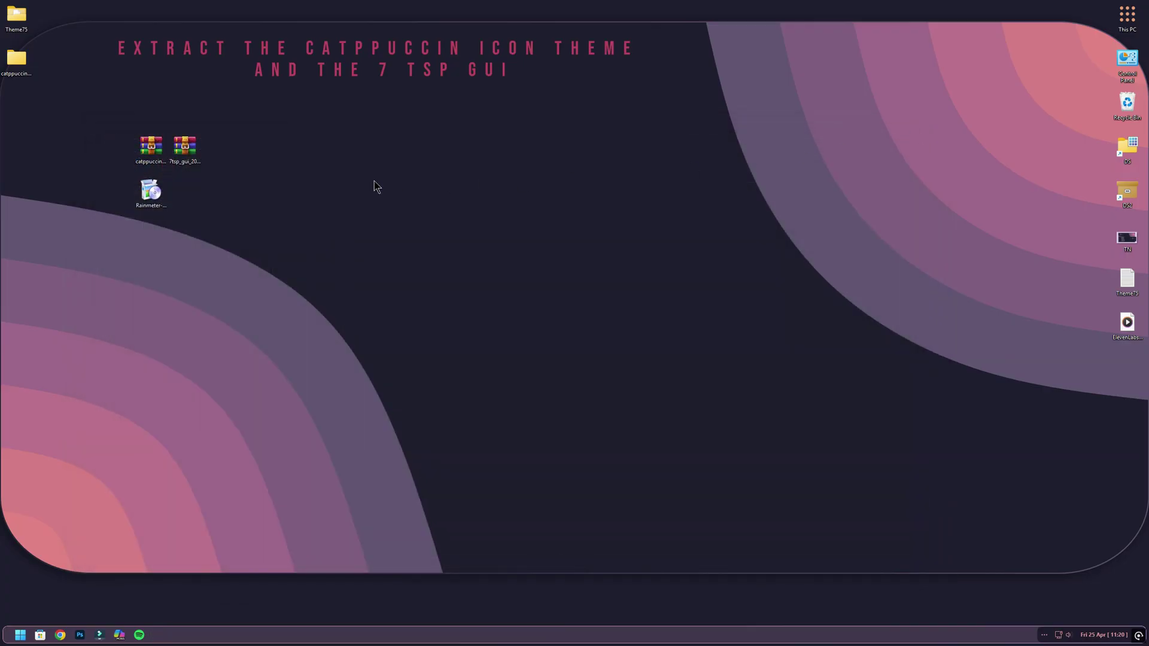
Extract the 7tsp GUI 2019 edition archive to its suggested desktop folder and close the archive
double_click(188, 150)
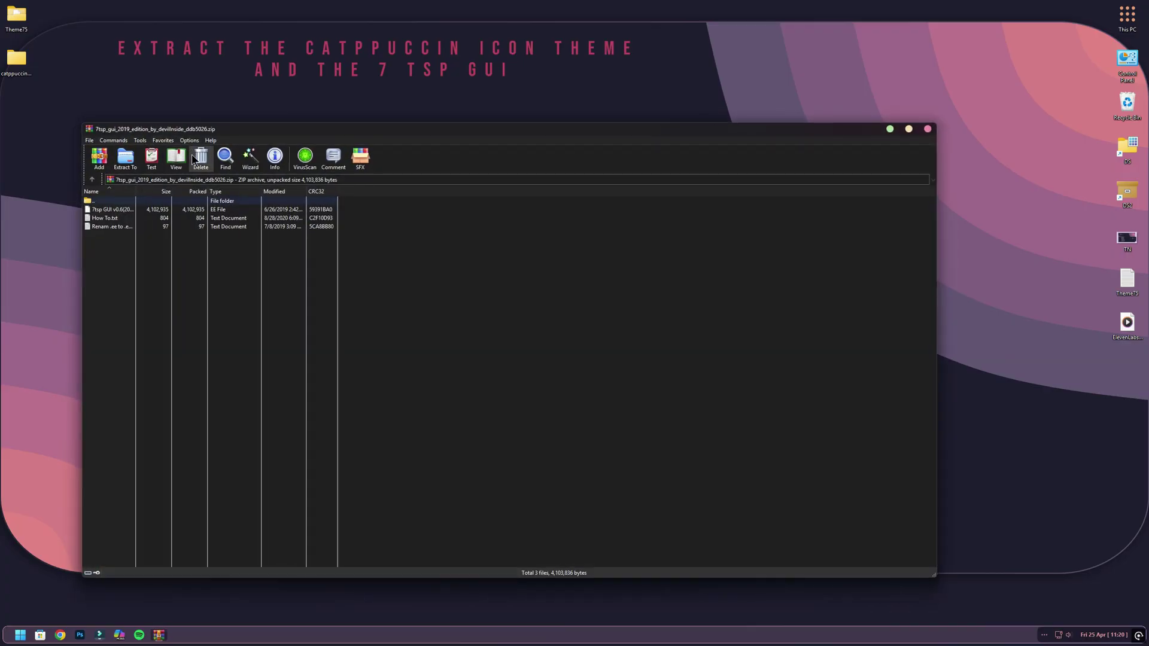
left_click(125, 157)
left_click(541, 448)
left_click(927, 130)
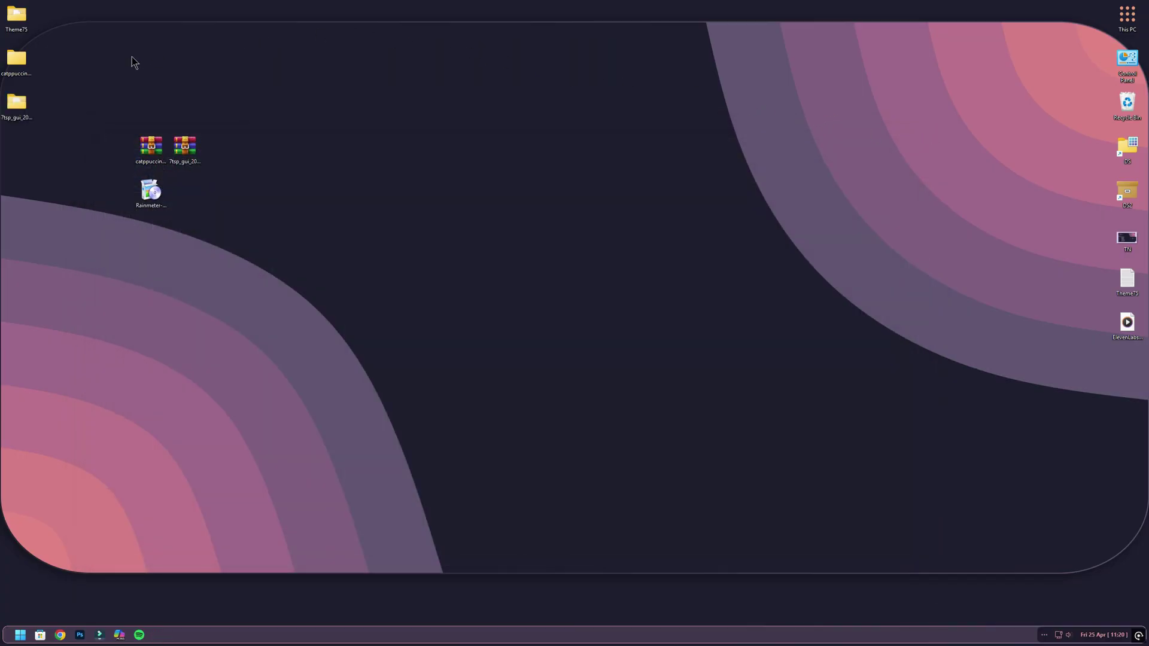
Rename the Rose icon pack in the 7TSP Extra colors versions folder to 7TSP Catppuccin Rose.7z and close the folder
double_click(16, 60)
double_click(443, 229)
double_click(443, 220)
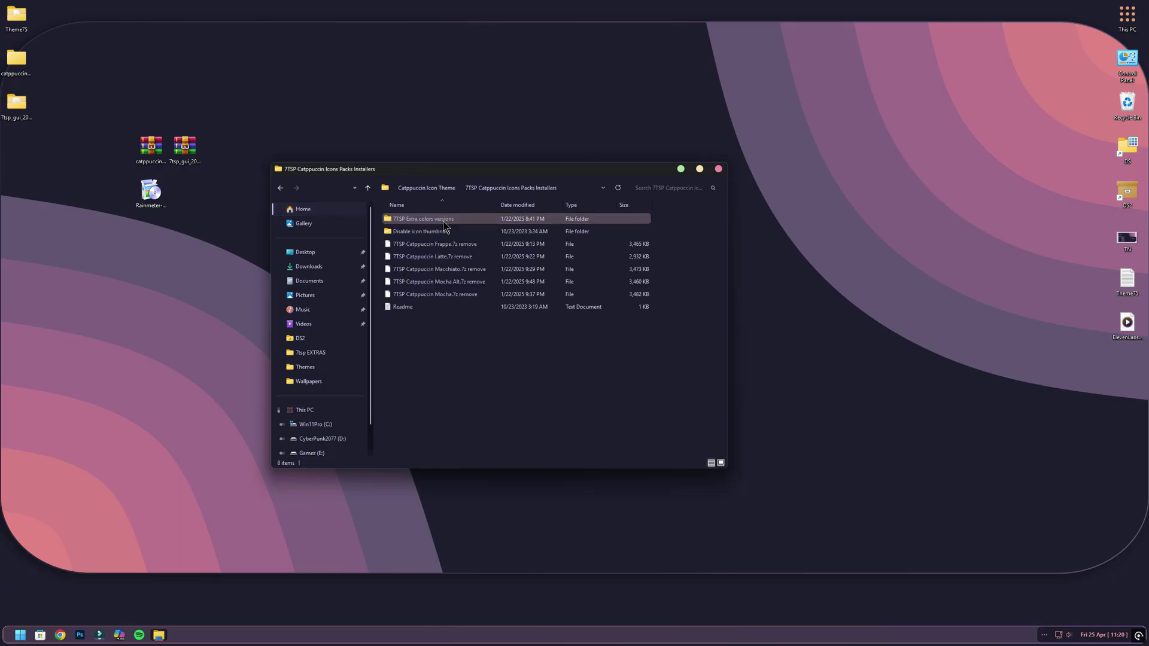
double_click(441, 219)
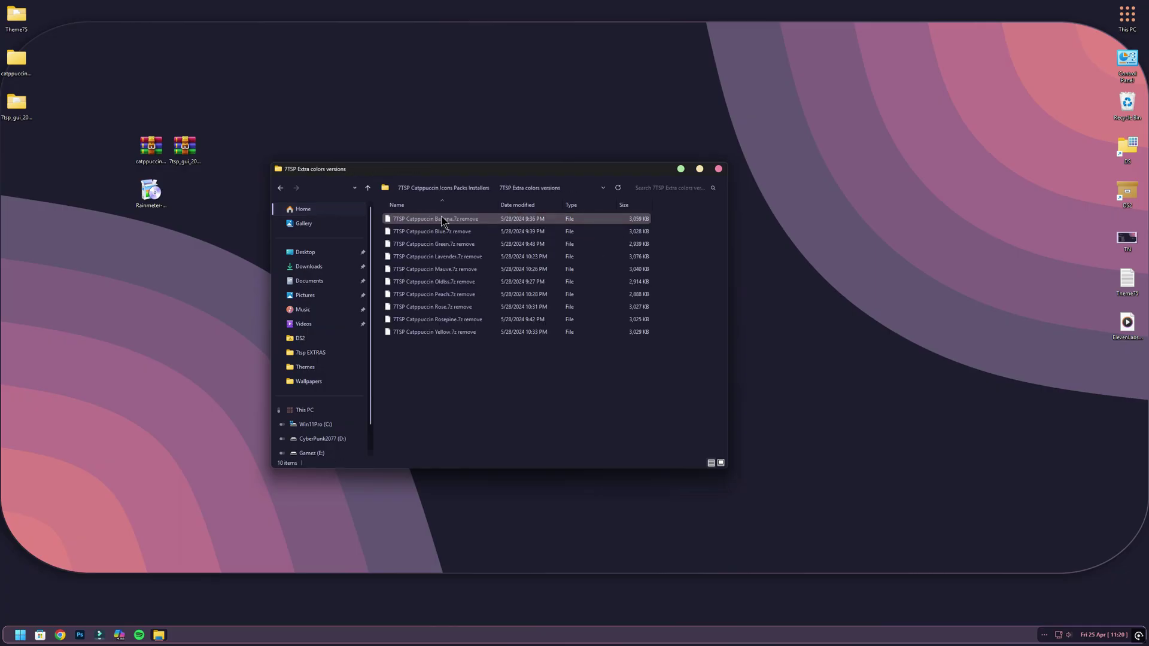
left_click(450, 310)
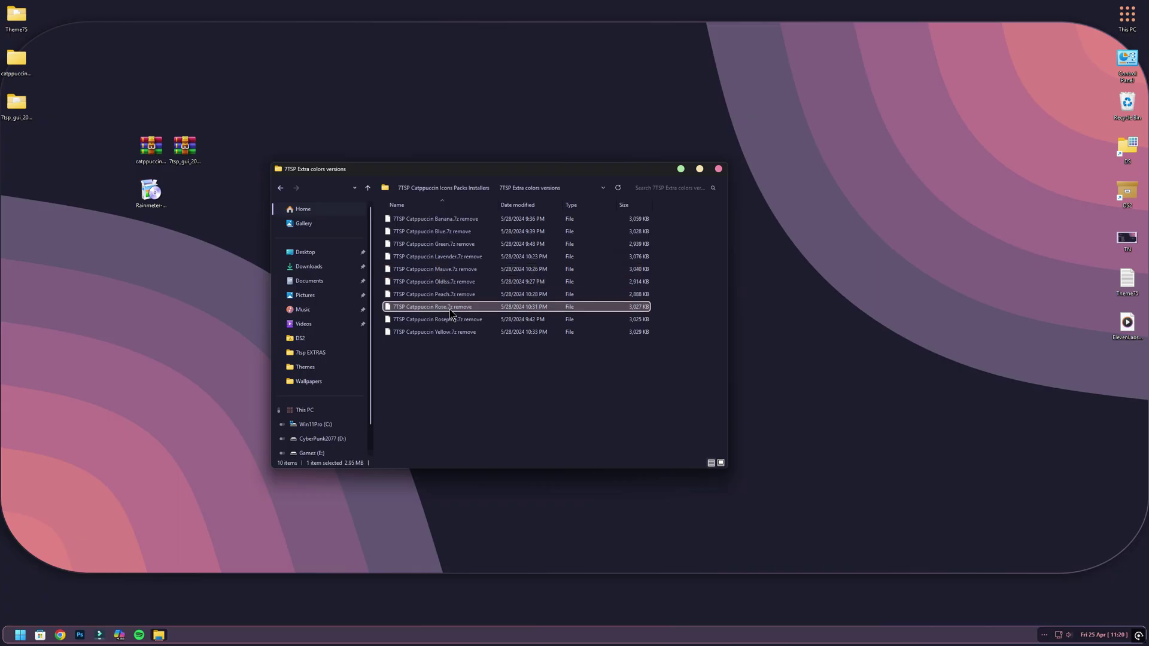
right_click(450, 310)
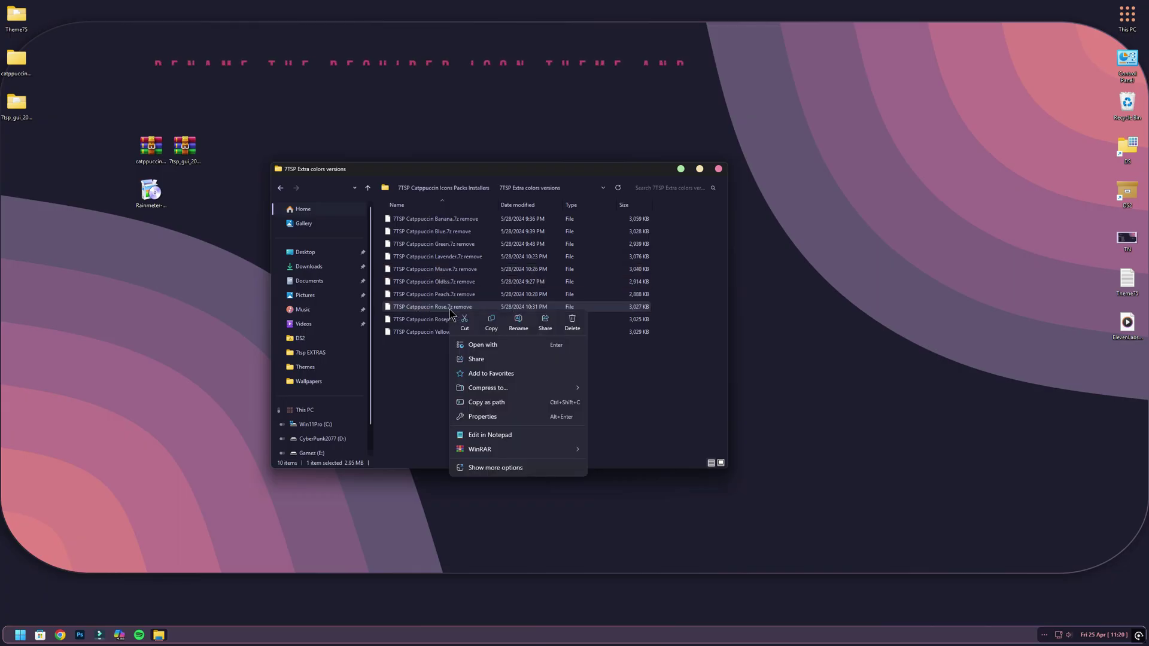
left_click(518, 323)
left_click(484, 306)
key("BackSpace")
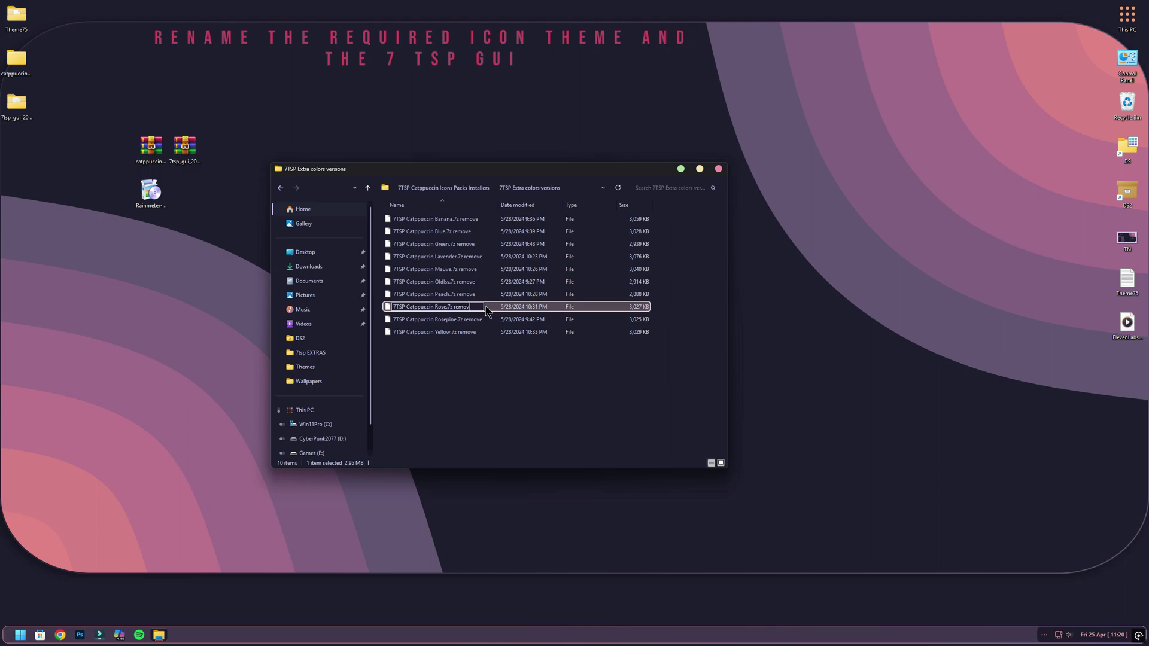
left_click(492, 432)
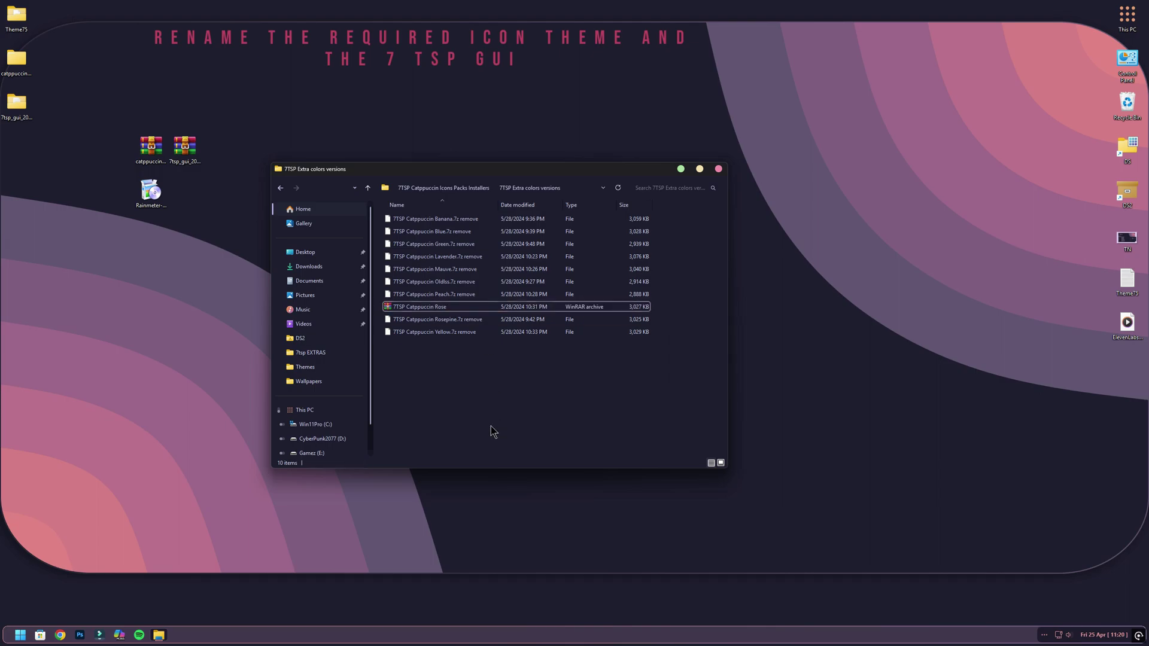
left_click(718, 169)
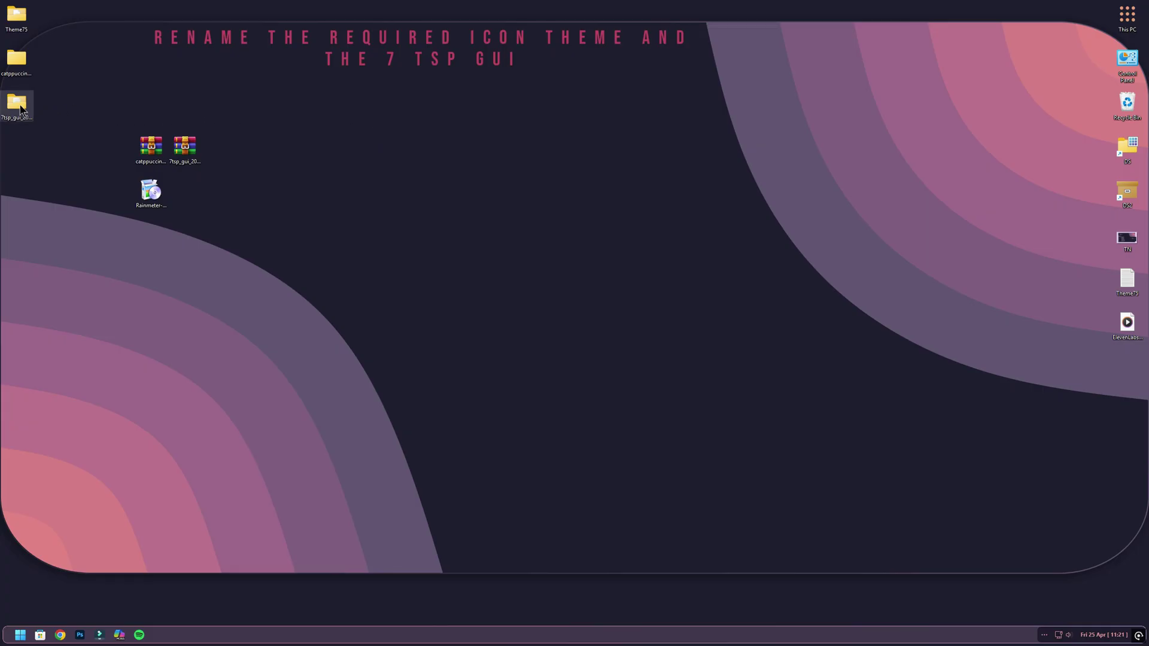
Rename the 7tsp GUI file in its extracted desktop folder to 7tsp GUI v0.6(2019).exe
double_click(18, 104)
right_click(432, 222)
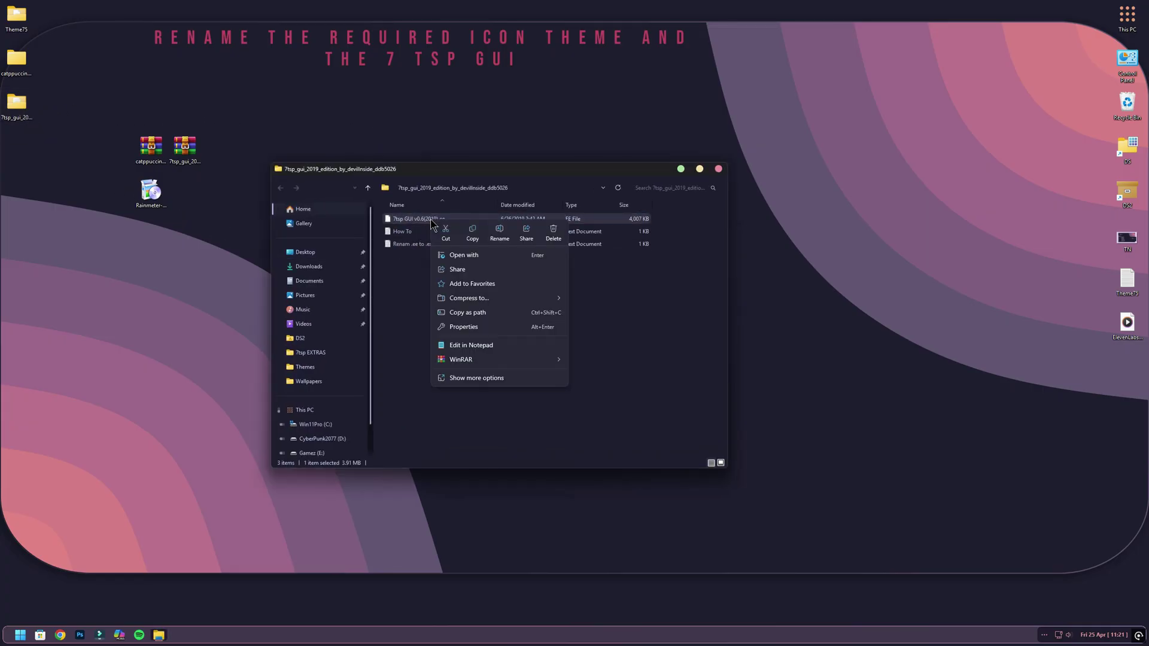
left_click(499, 233)
left_click(451, 219)
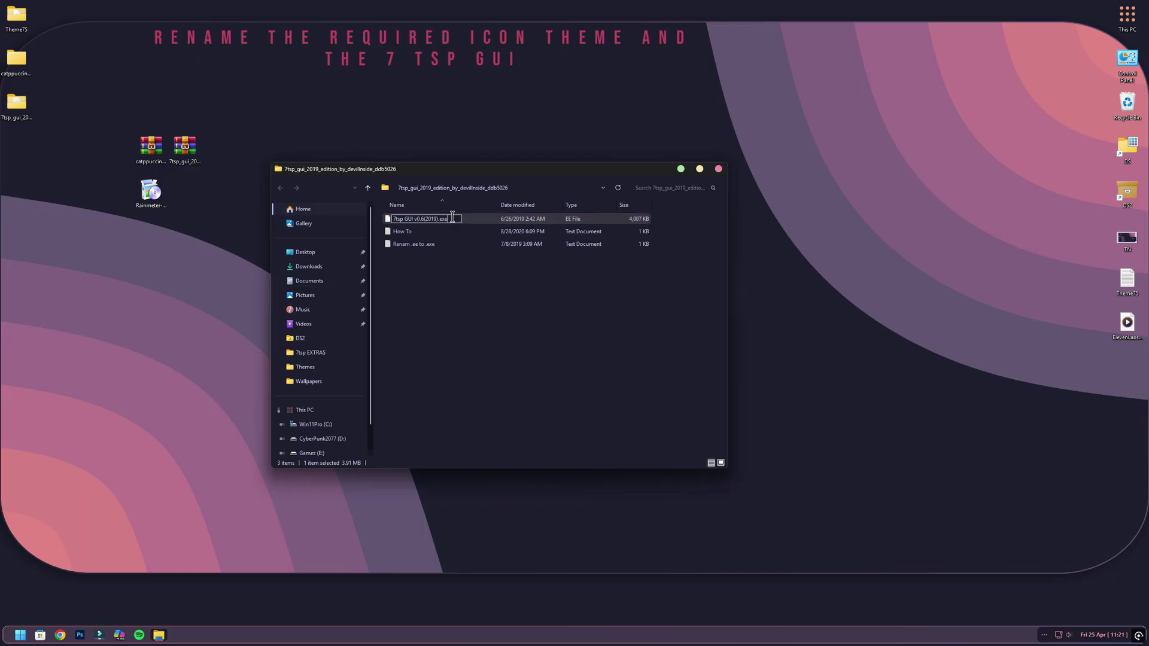
key("Return")
left_click(611, 320)
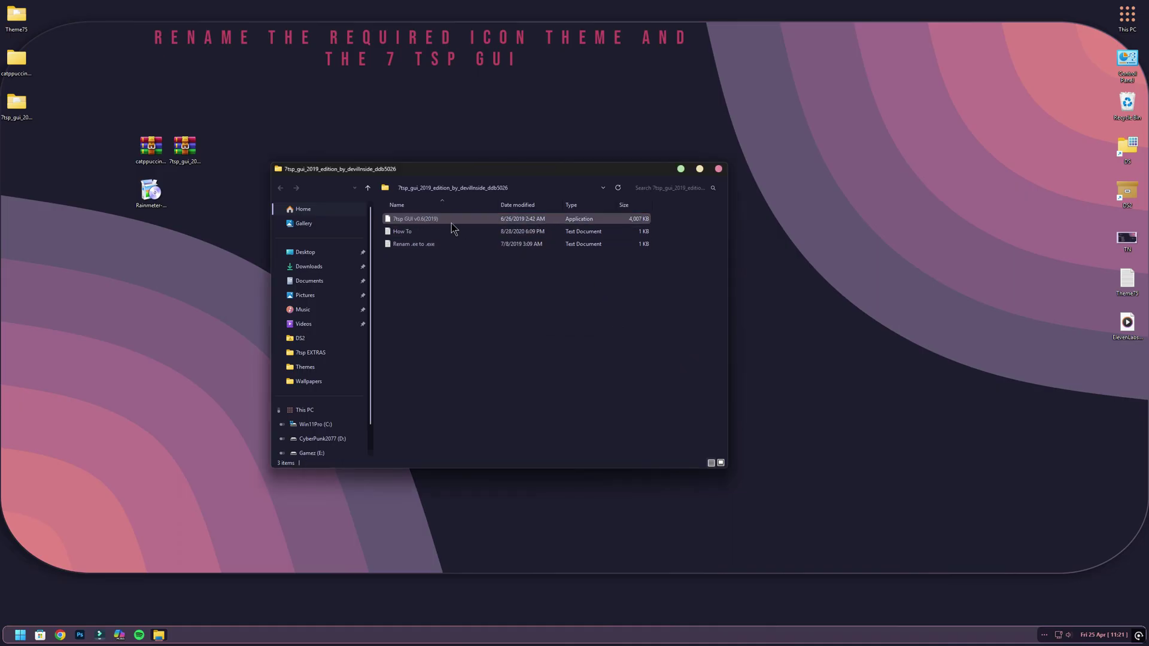
Run 7tsp GUI v0.6(2019) with administrator permission and add 7TSP Catppuccin Rose.7z from the extra colors folder as a custom pack
left_click(427, 222)
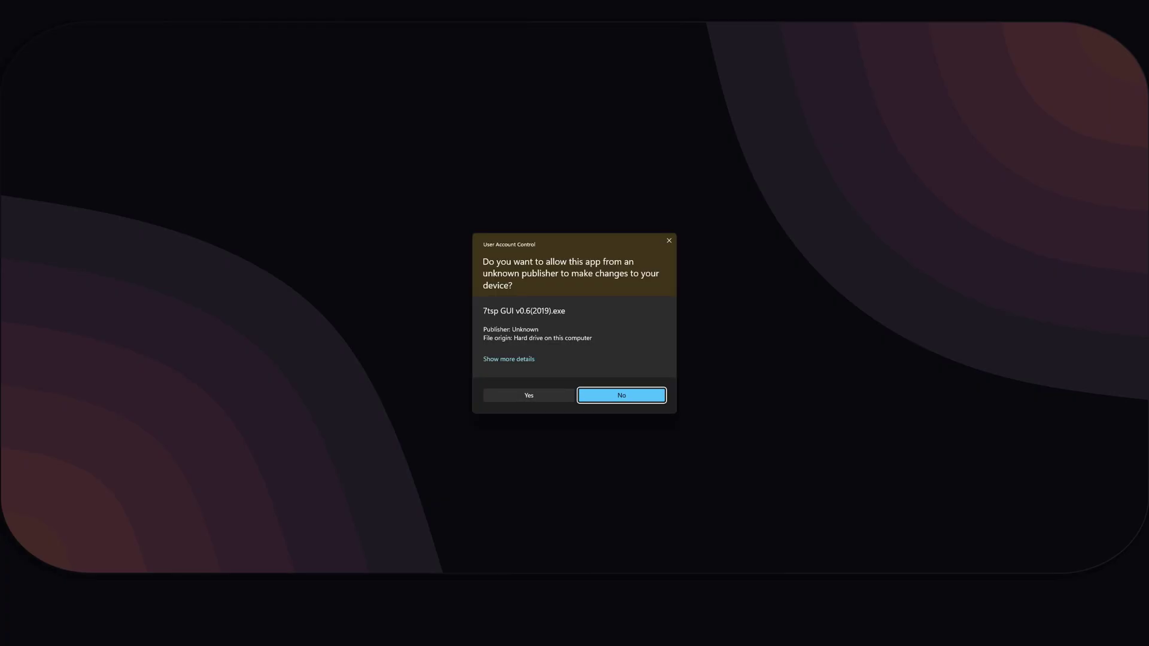
left_click(541, 394)
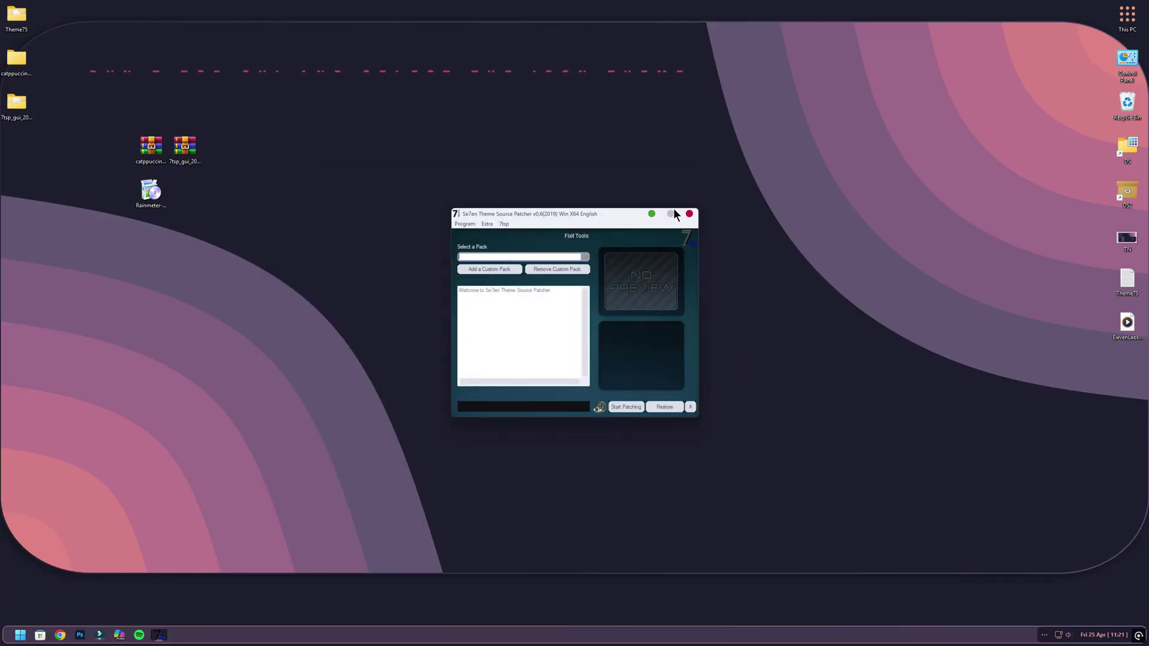
left_click(499, 269)
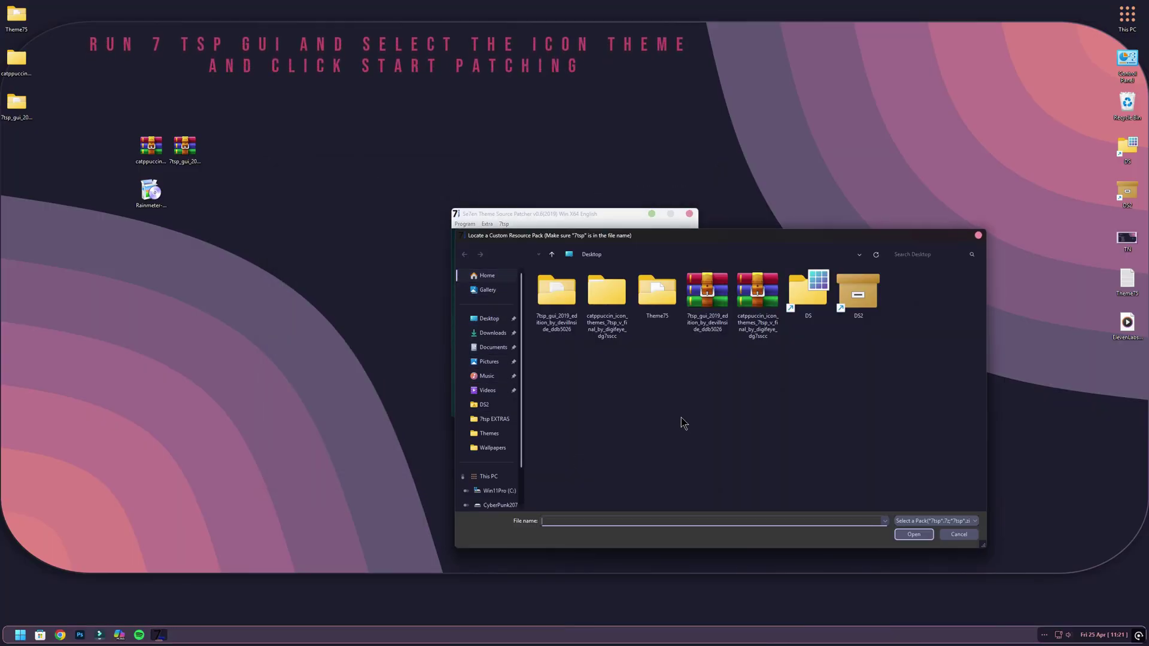
left_click(488, 319)
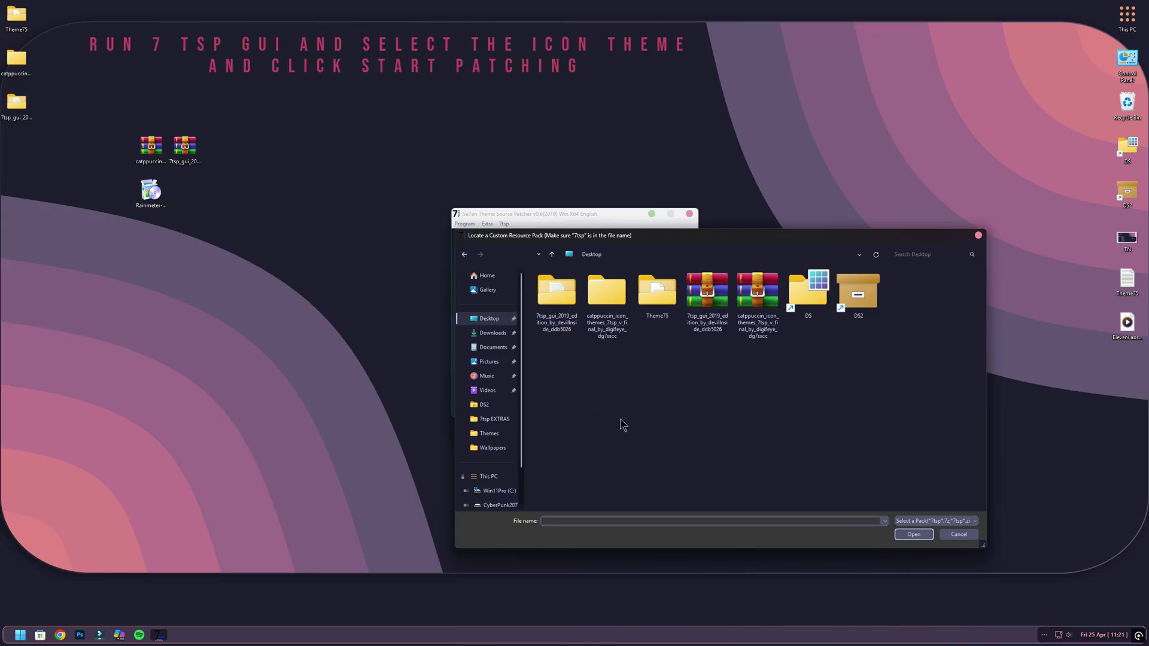
double_click(605, 287)
double_click(574, 286)
double_click(557, 287)
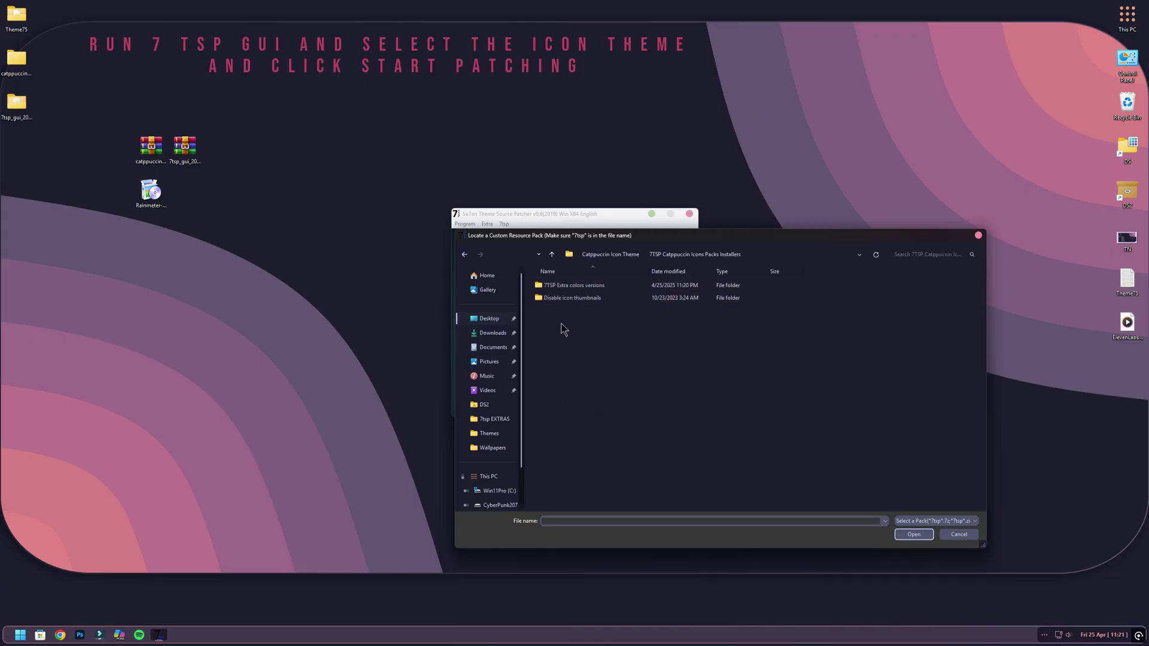
double_click(610, 287)
left_click(575, 287)
left_click(906, 534)
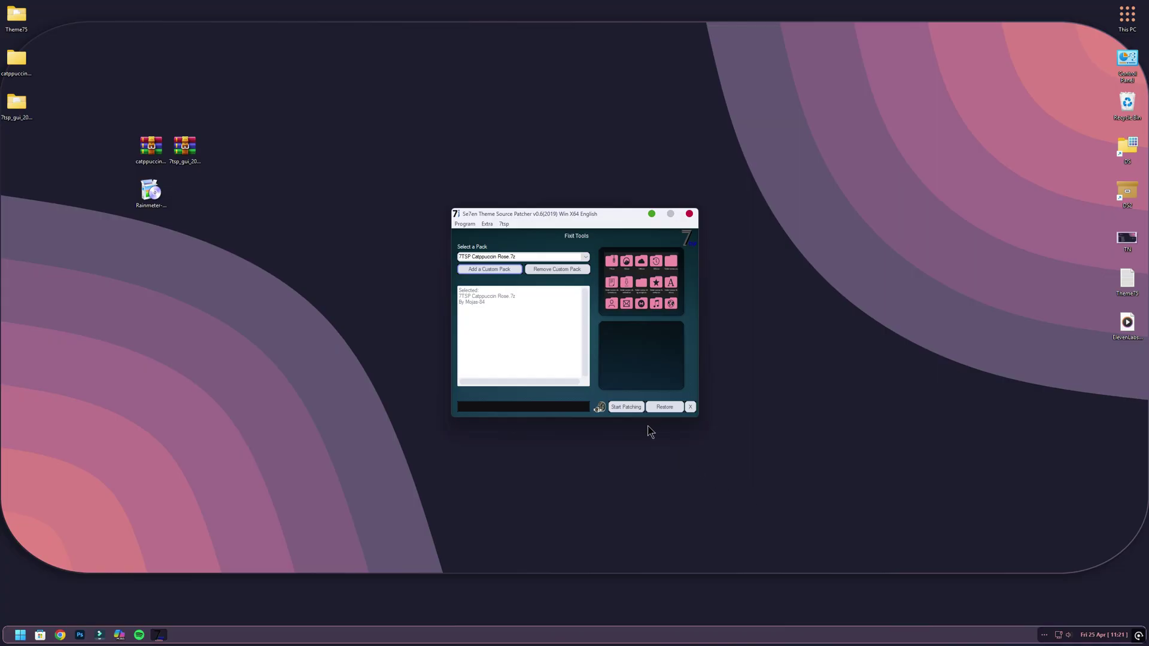
Patch the system with the selected Rose icon pack, reboot Windows and dismiss the completion message
left_click(629, 408)
left_click(571, 361)
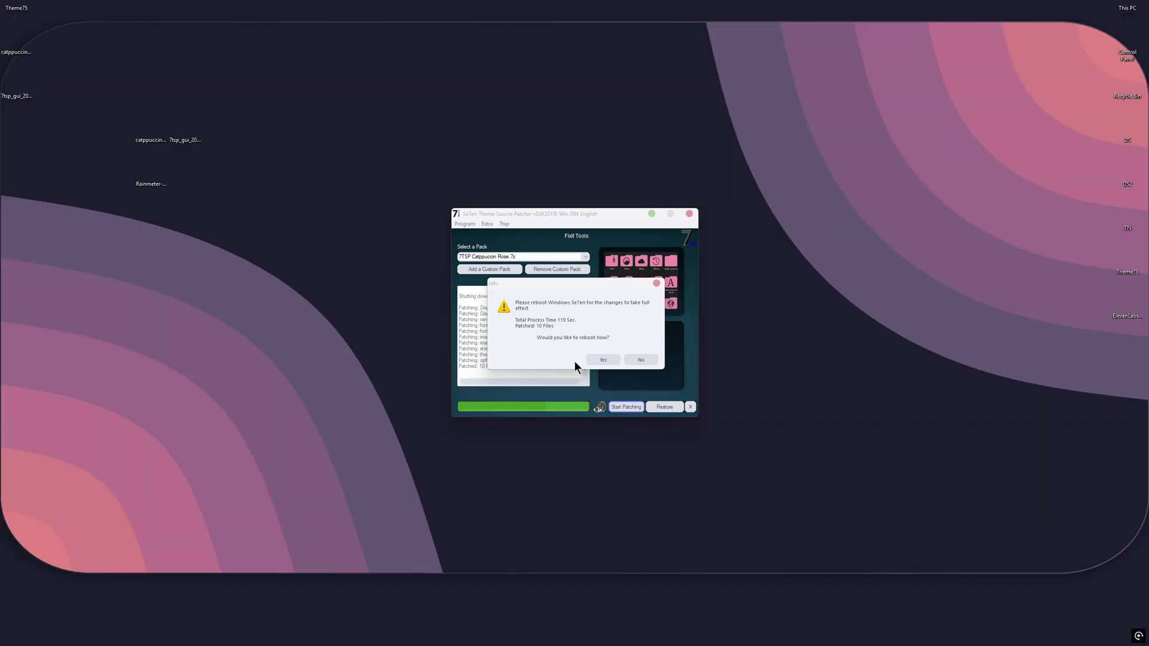
left_click(603, 360)
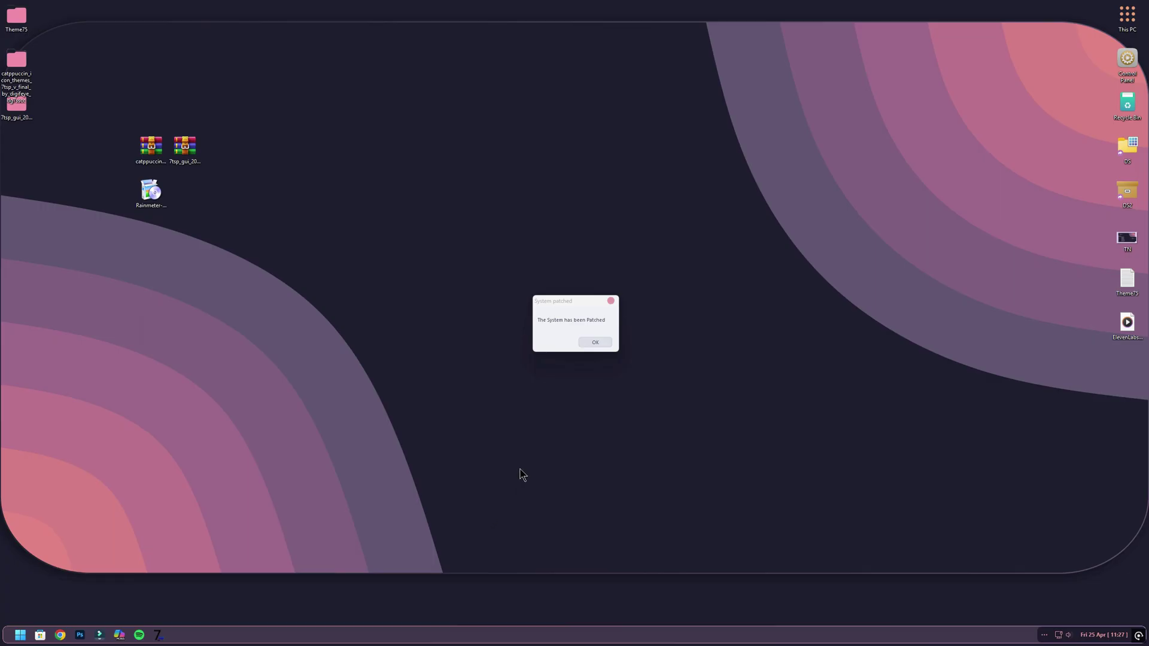
left_click(598, 343)
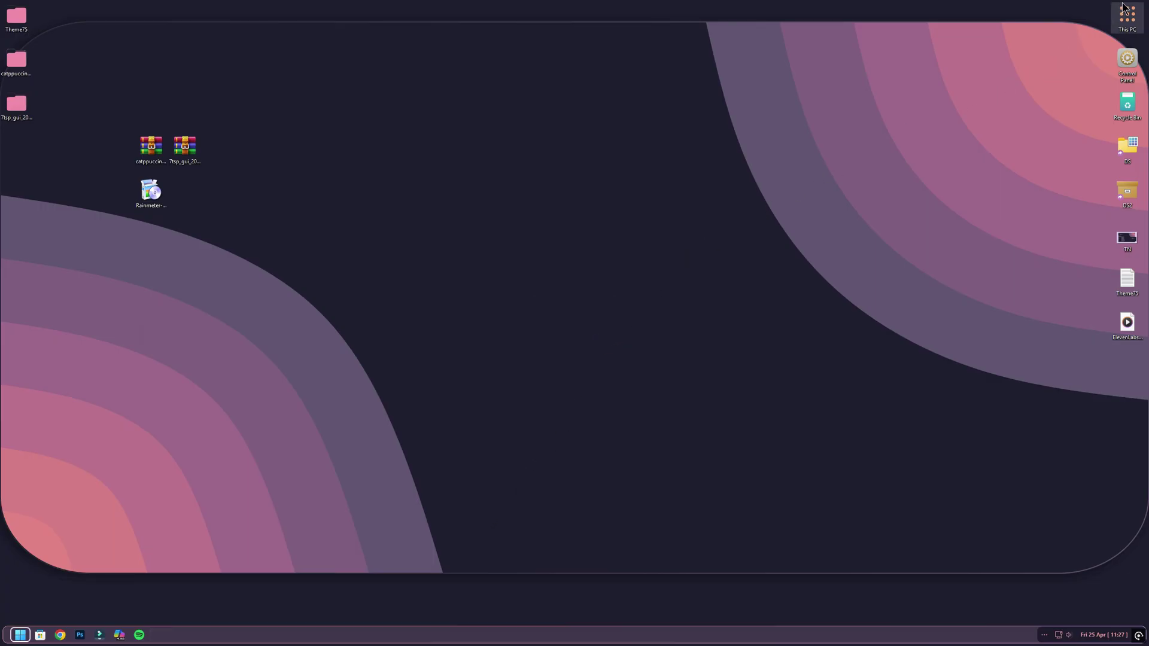
Open Control Panel from the desktop to check how its header looks, and close it
double_click(1125, 59)
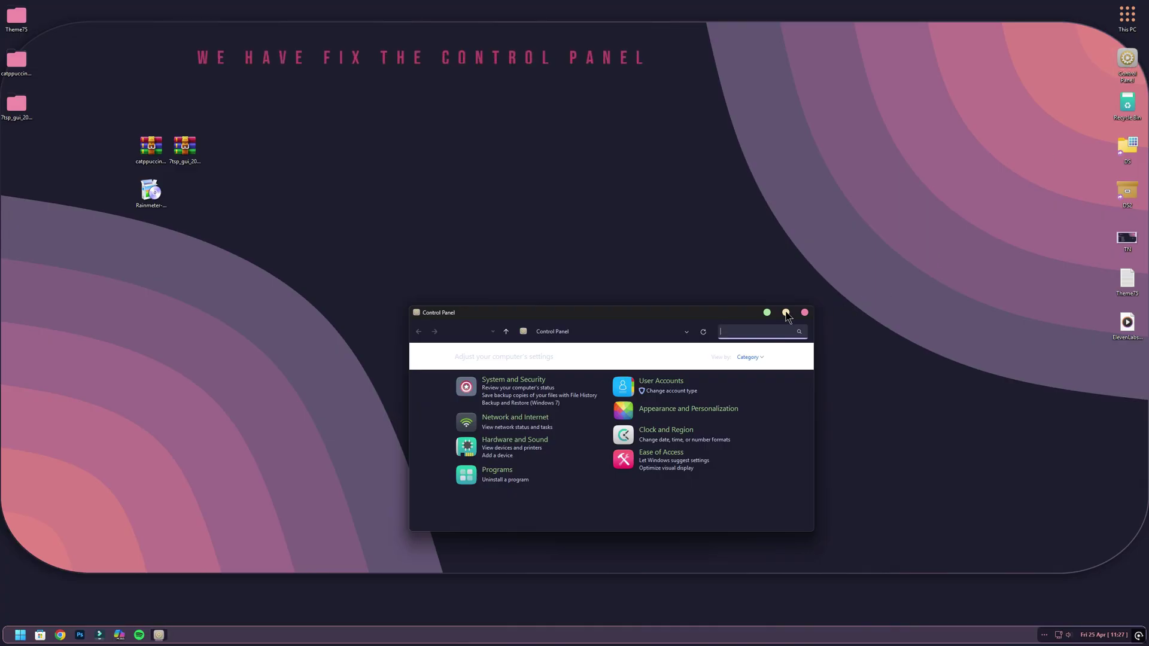
left_click(805, 313)
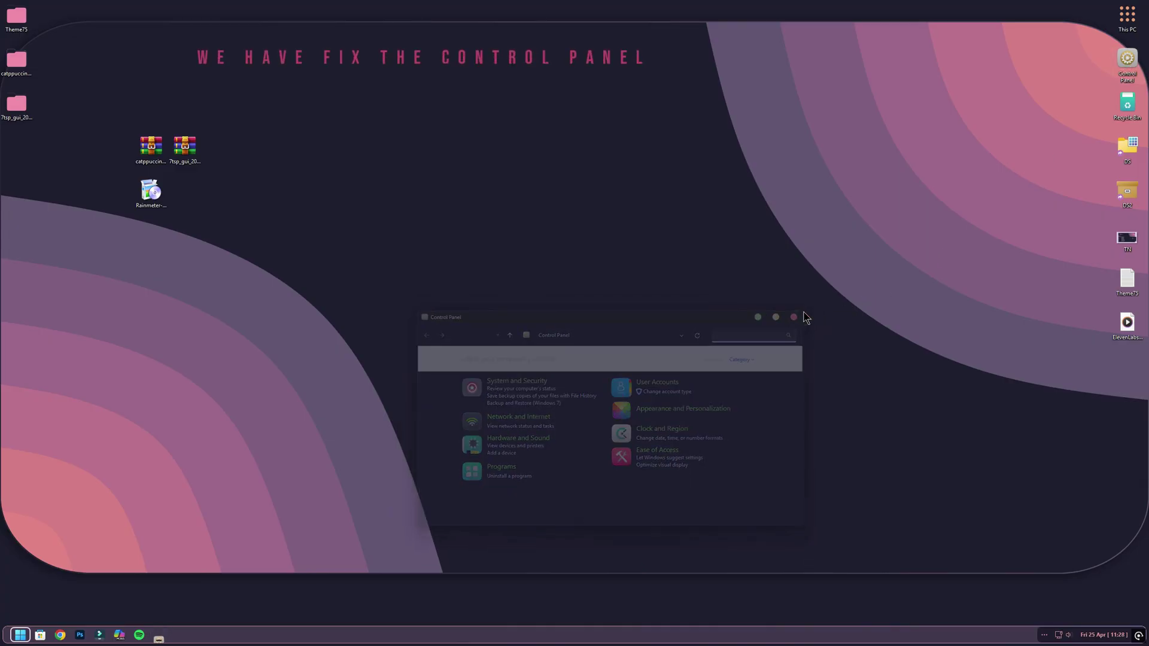
Run 7tsp GUI v0.6(2019) again and add 7tsp Rosé Pine EXTRAS (Night).7z from the desktop's Theme75 folder as a custom pack
double_click(26, 109)
double_click(539, 198)
left_click(530, 395)
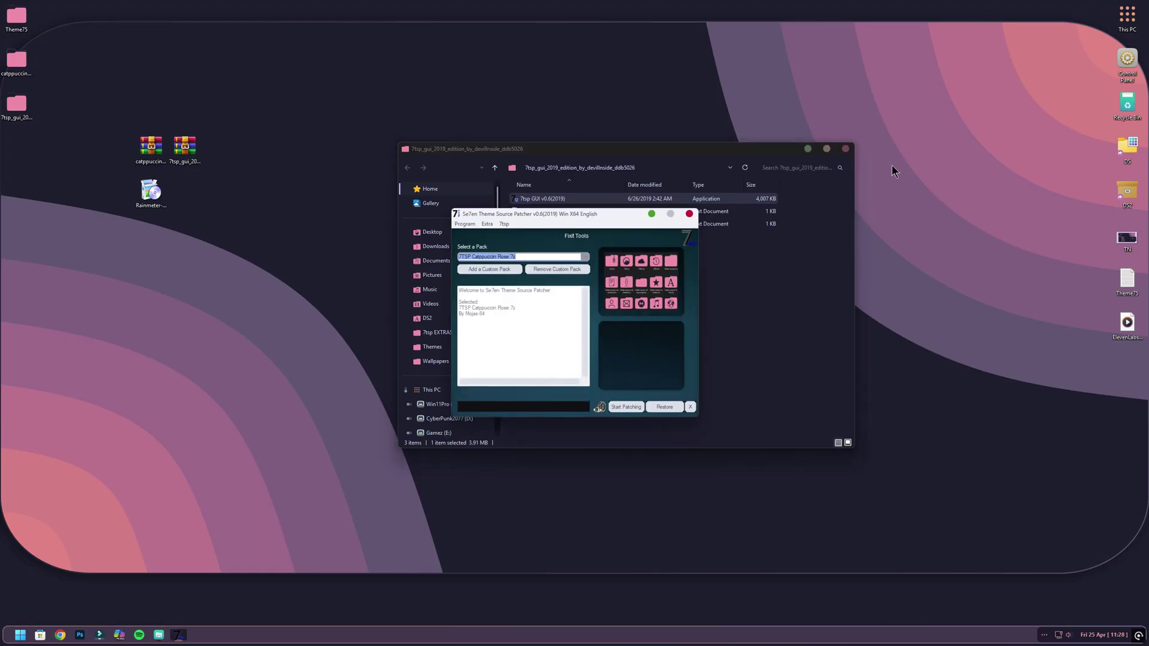
left_click(845, 149)
left_click(474, 270)
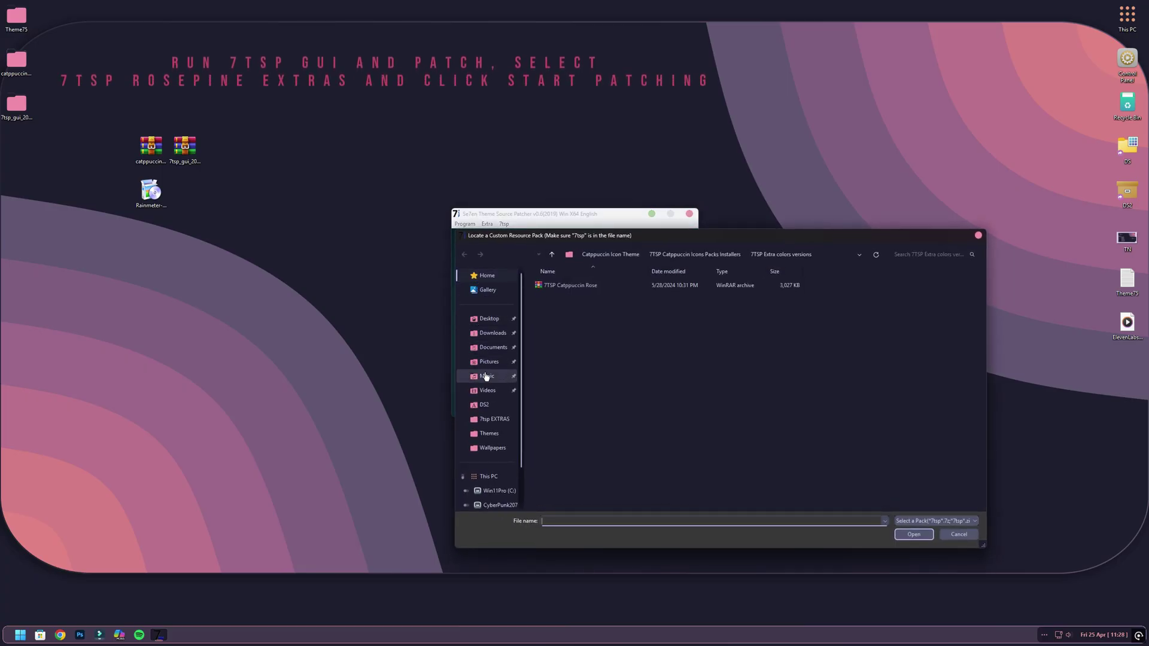
left_click(488, 319)
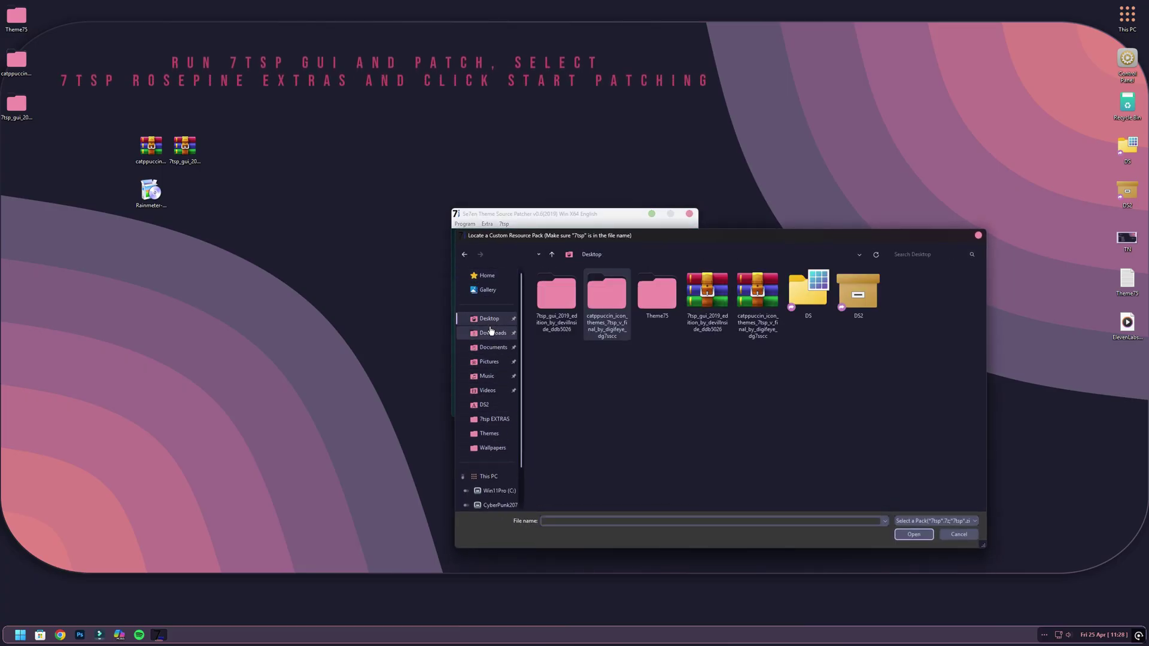
double_click(658, 295)
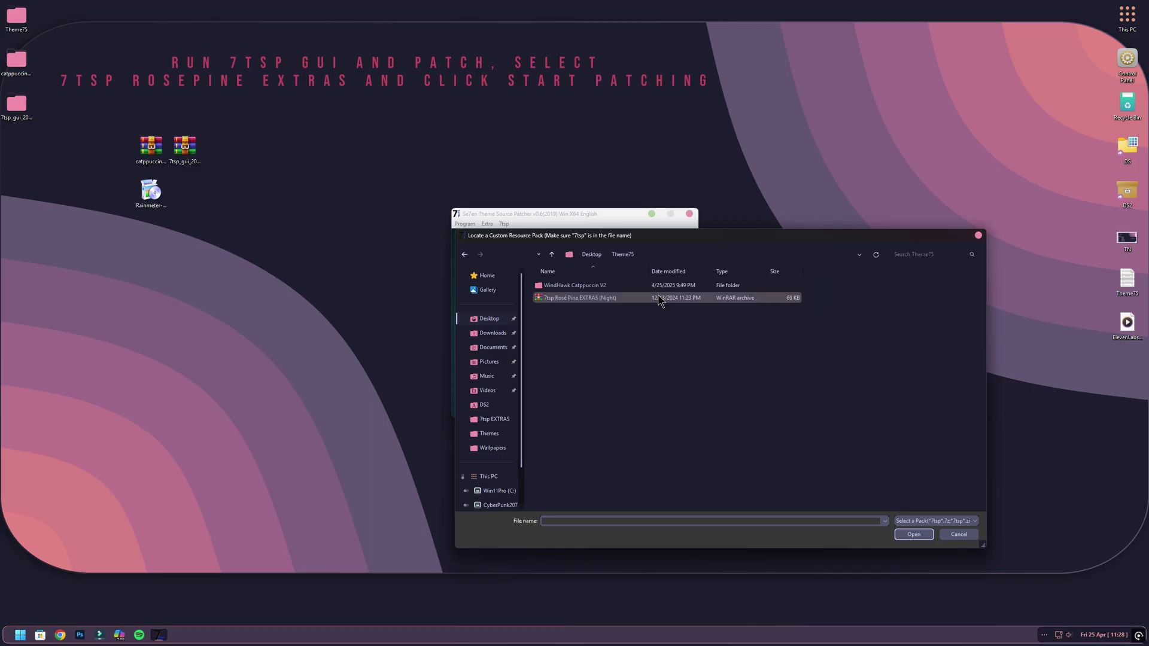
left_click(563, 301)
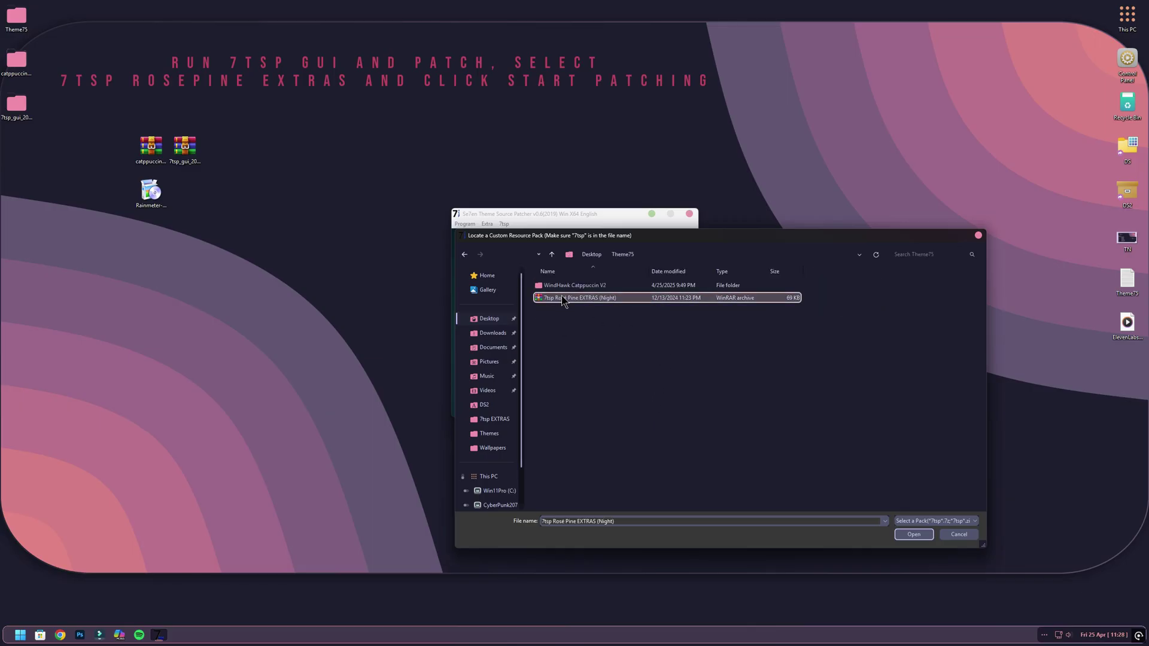
left_click(914, 534)
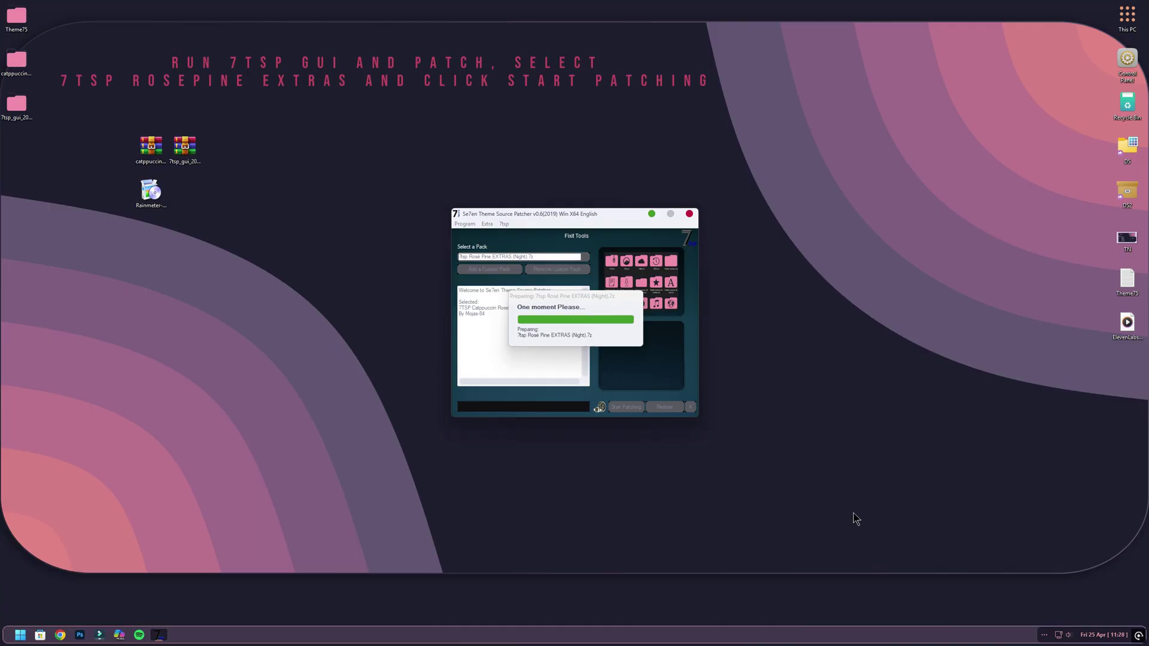
Patch the system with the Rosé Pine EXTRAS (Night) pack, reboot Windows and dismiss the completion message
left_click(630, 407)
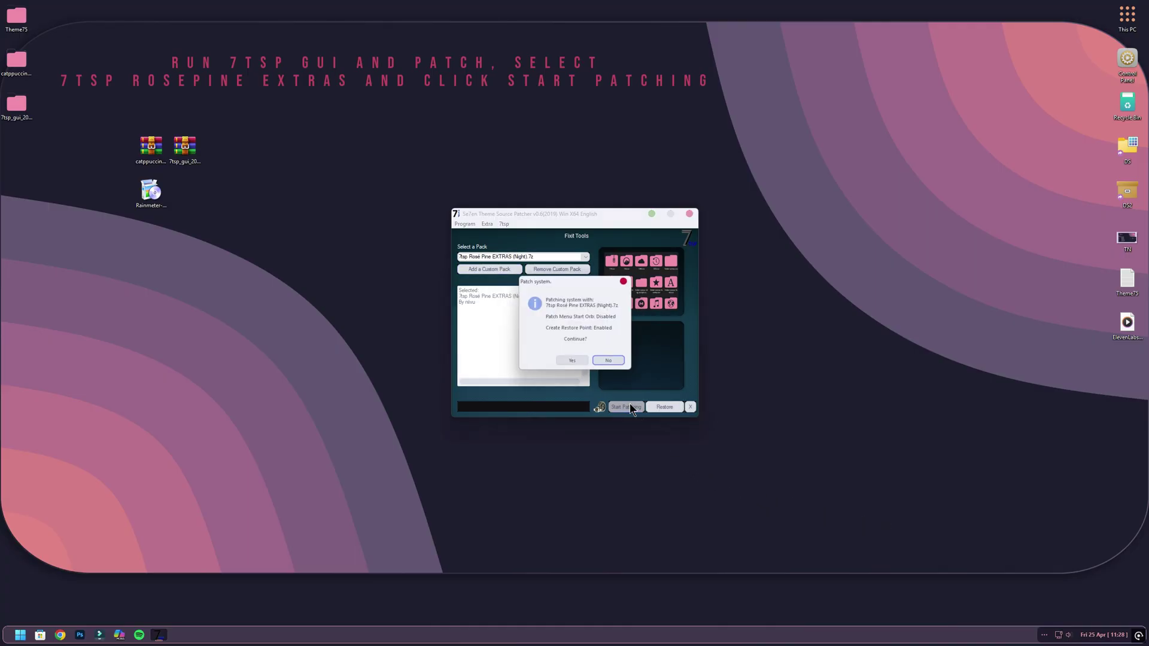
left_click(582, 361)
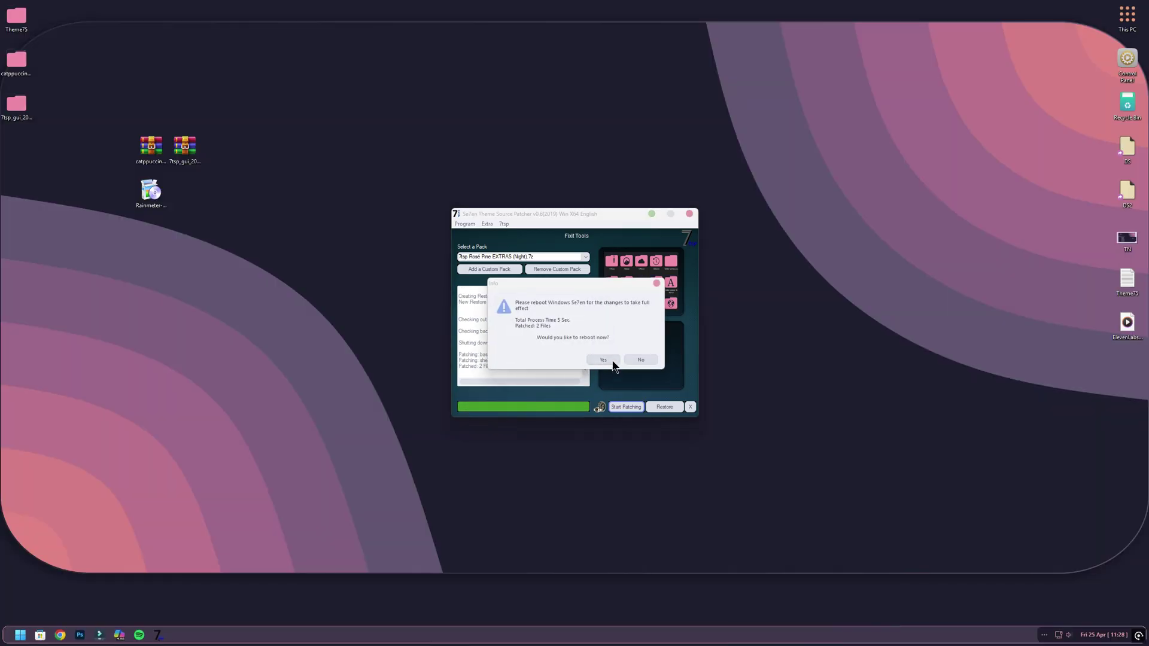
left_click(603, 359)
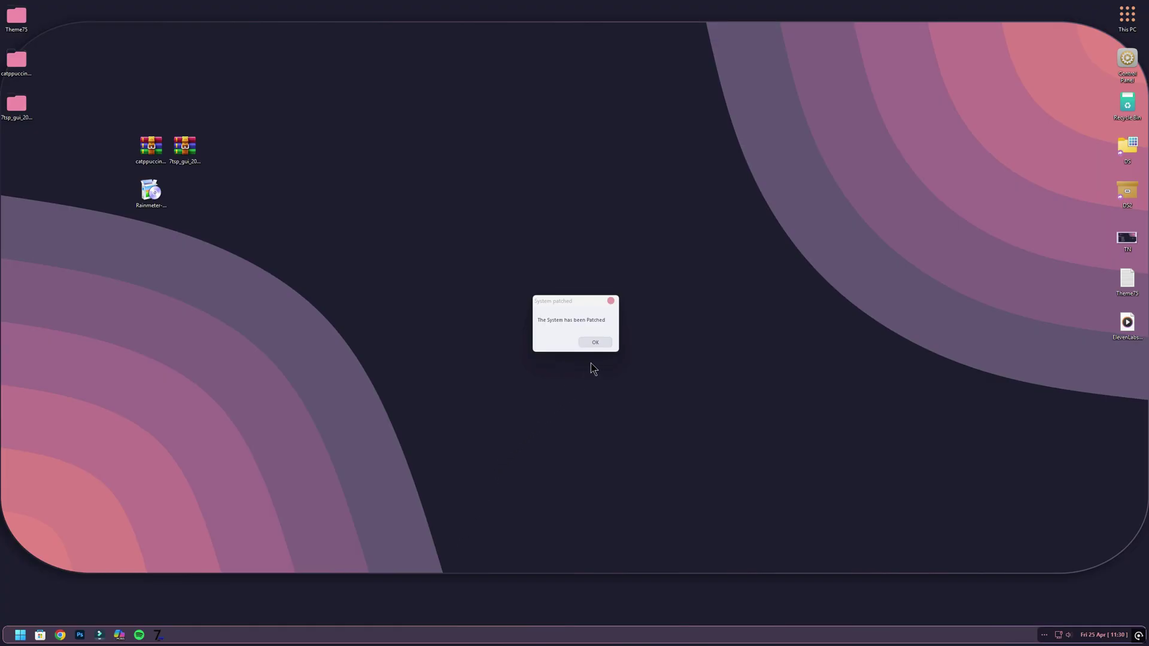
left_click(595, 343)
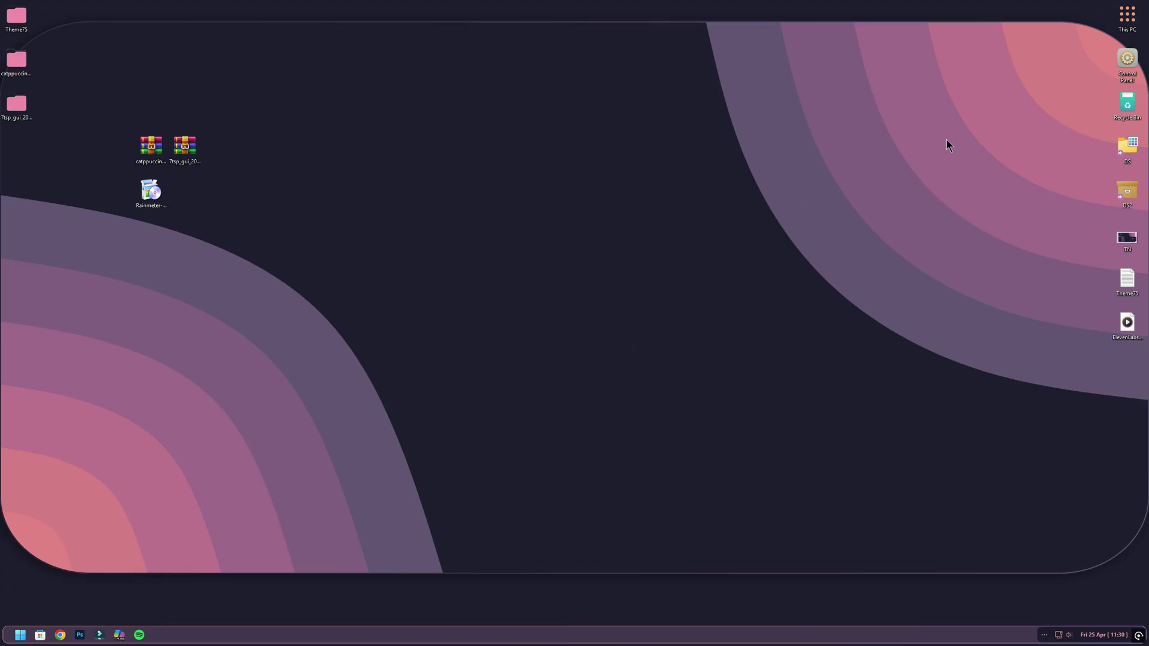
Open Control Panel again to check its header after the extras patch, and close it
double_click(1127, 59)
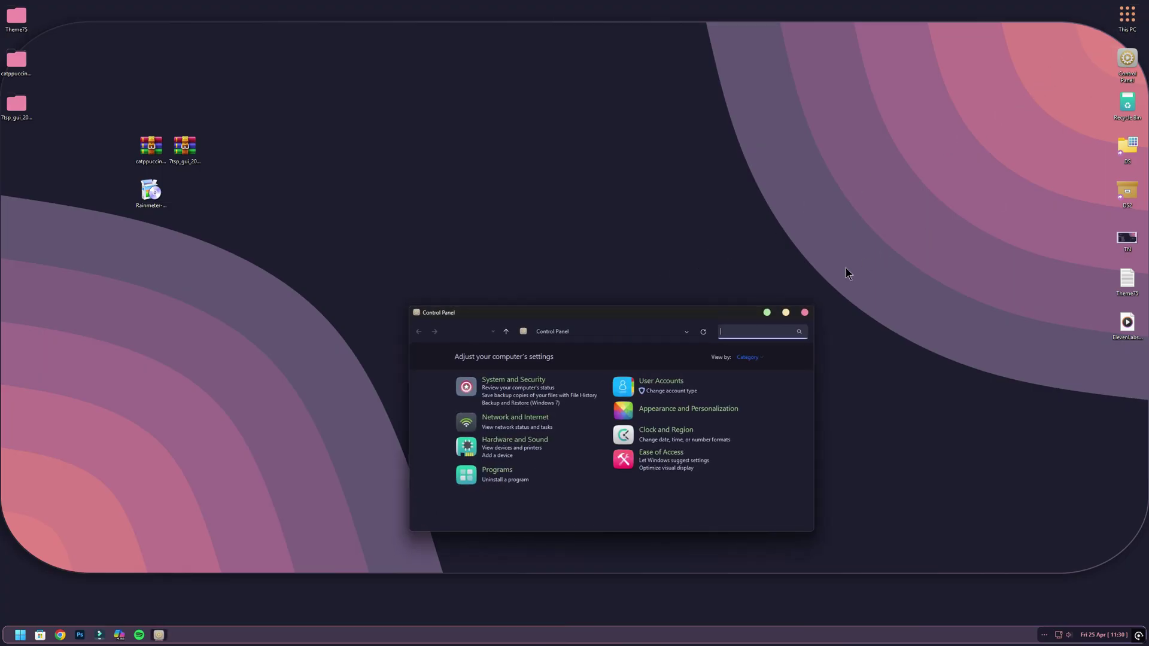
left_click(804, 312)
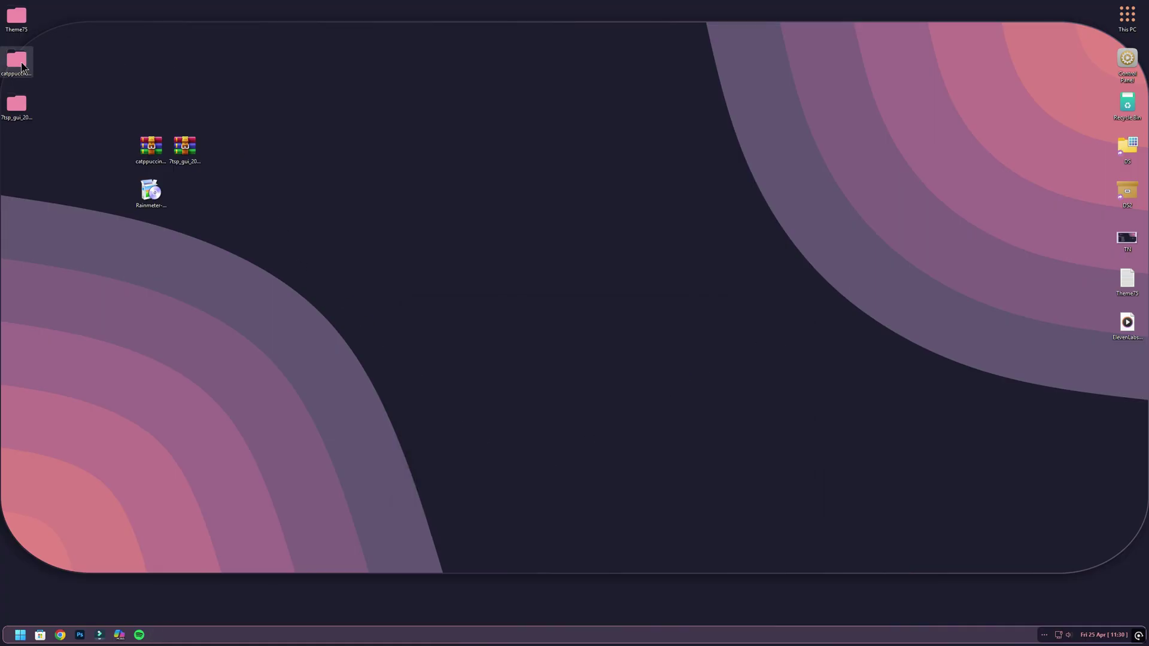
Install the Qogir-Catppuccin-Flamingo-Windows cursors using the install file in the Catppuccin Icon Theme's Extras\Cursors folder, and close the folder
double_click(21, 66)
double_click(552, 200)
double_click(550, 211)
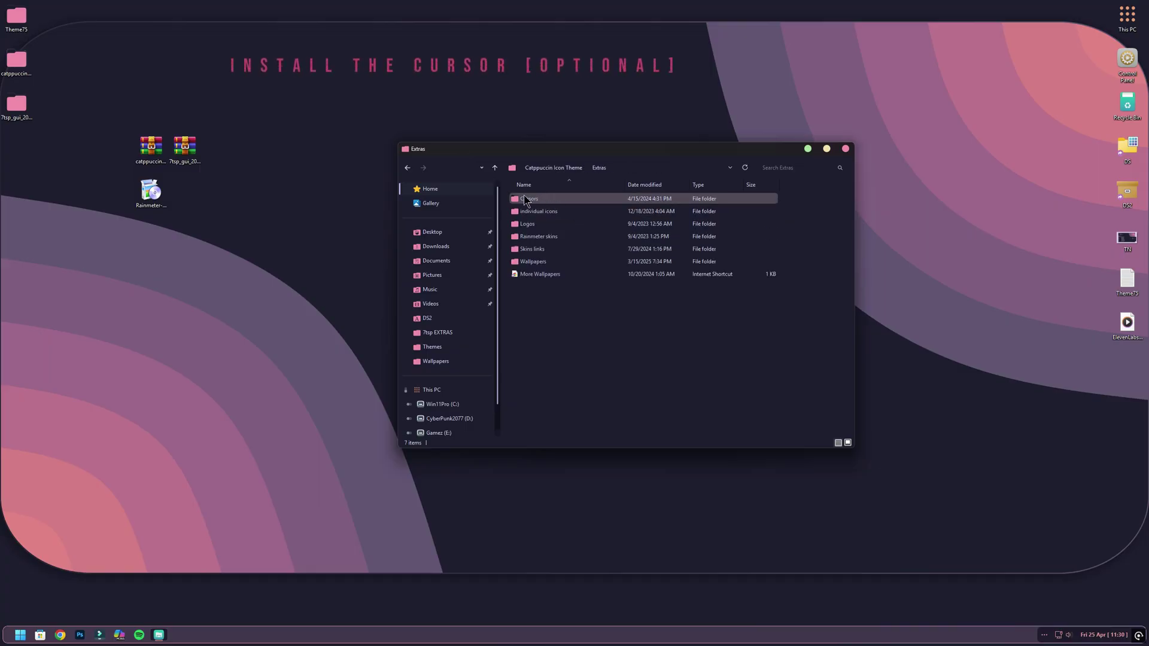
double_click(542, 201)
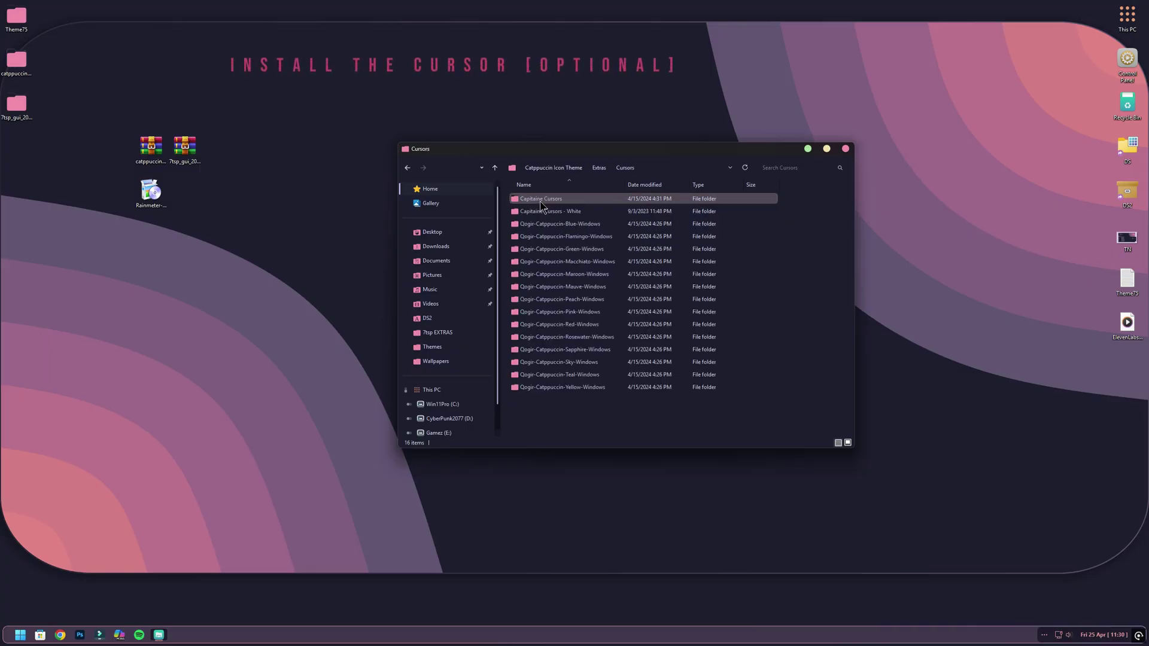
left_click(552, 238)
double_click(552, 238)
left_click(539, 289)
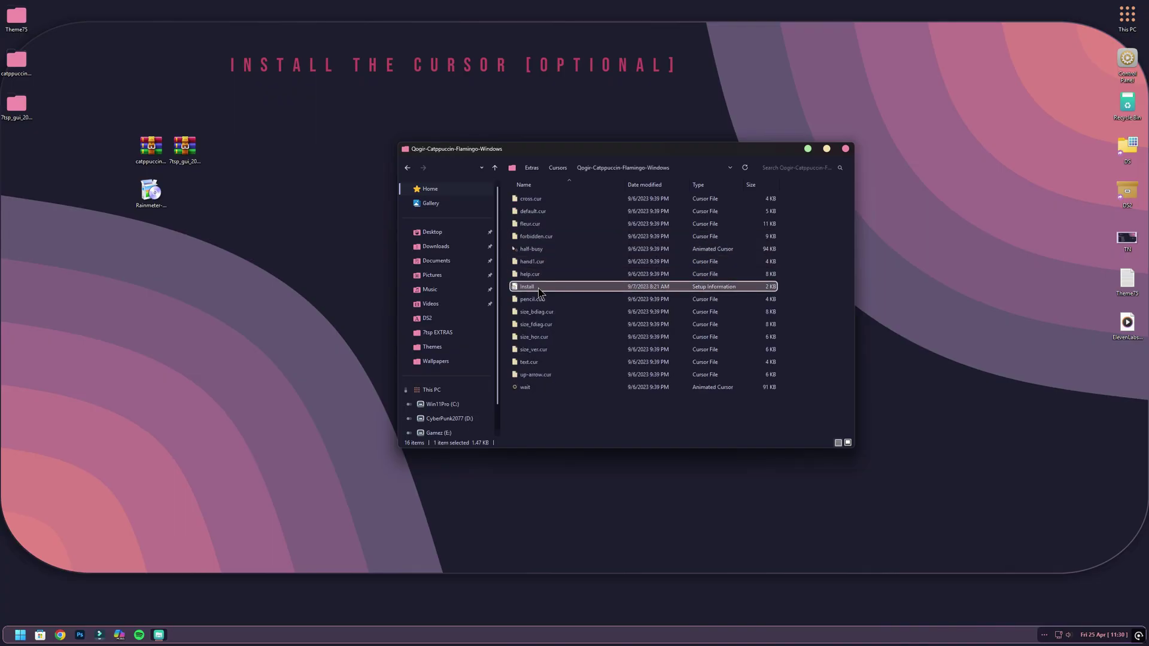
right_click(539, 291)
left_click(572, 366)
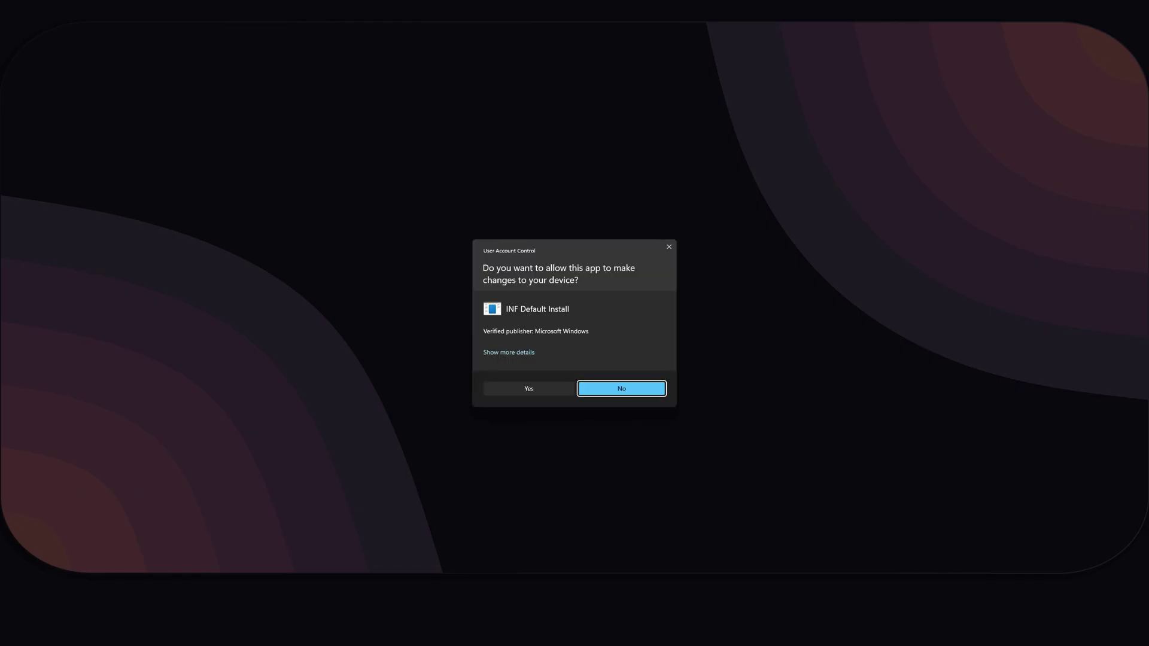
left_click(534, 385)
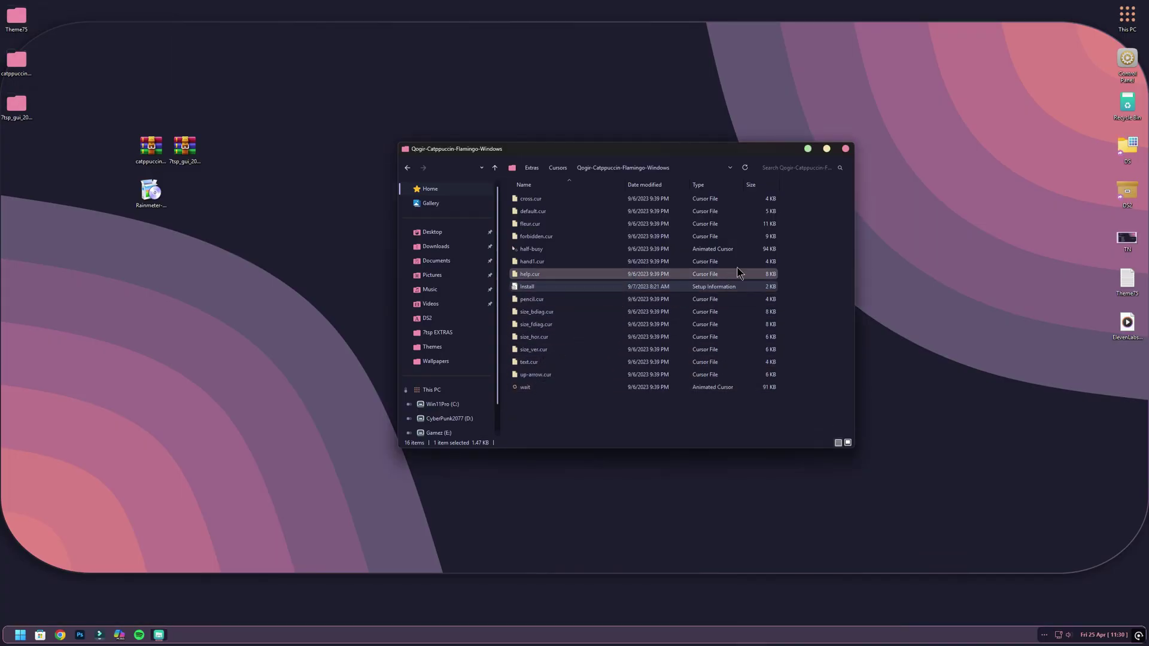
left_click(844, 148)
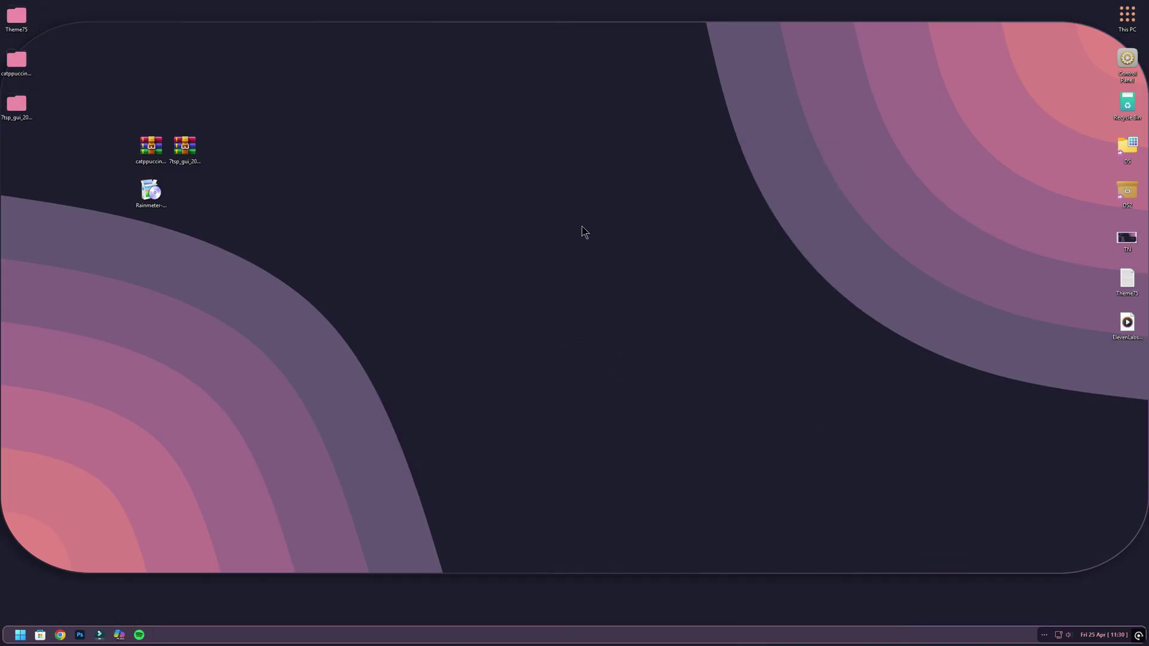
Apply the Qogir-Recolored-Catppuccin-Flamingo Windows mouse pointer scheme through the Themes personalization settings, and close Settings
right_click(447, 299)
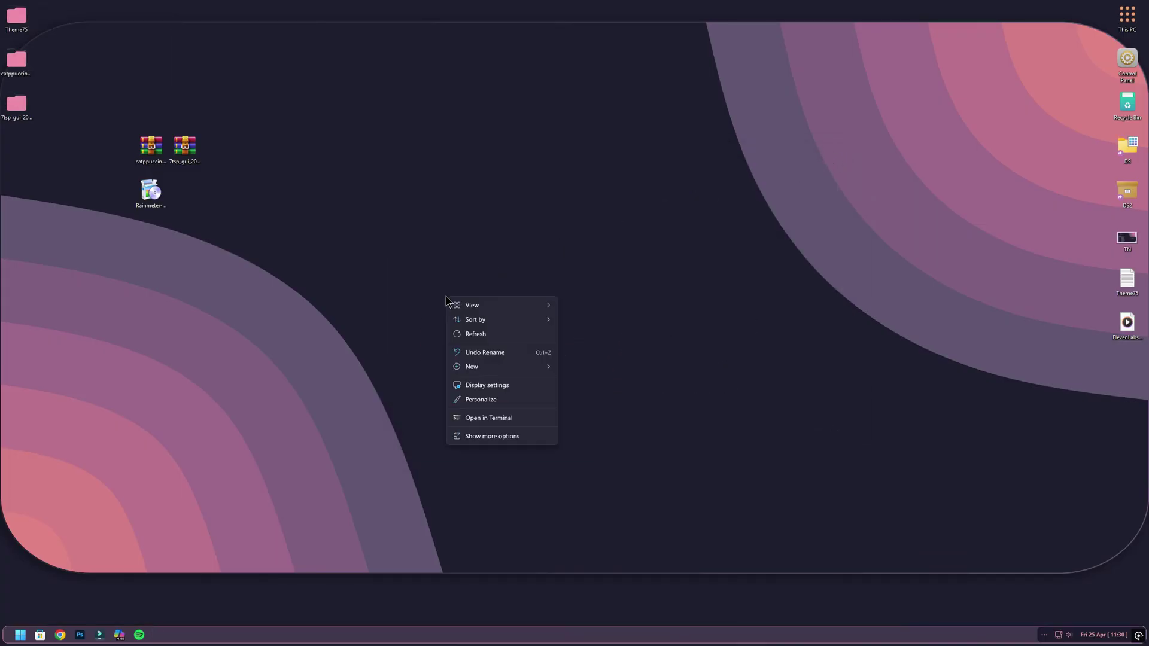
left_click(482, 399)
left_click(898, 303)
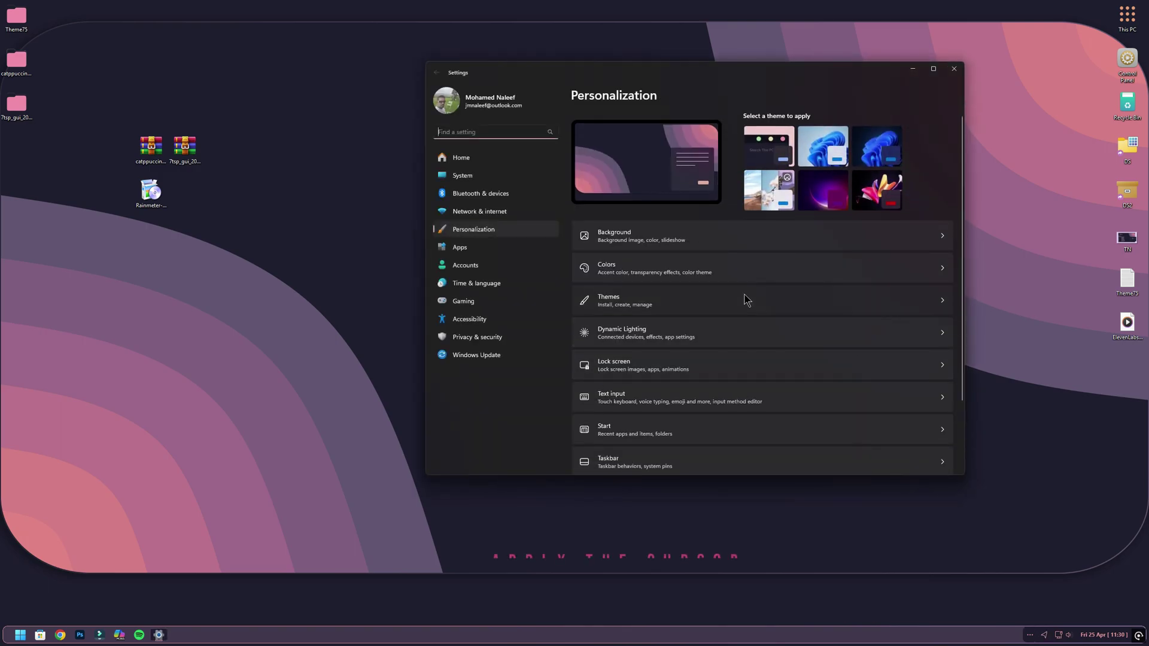
left_click(879, 155)
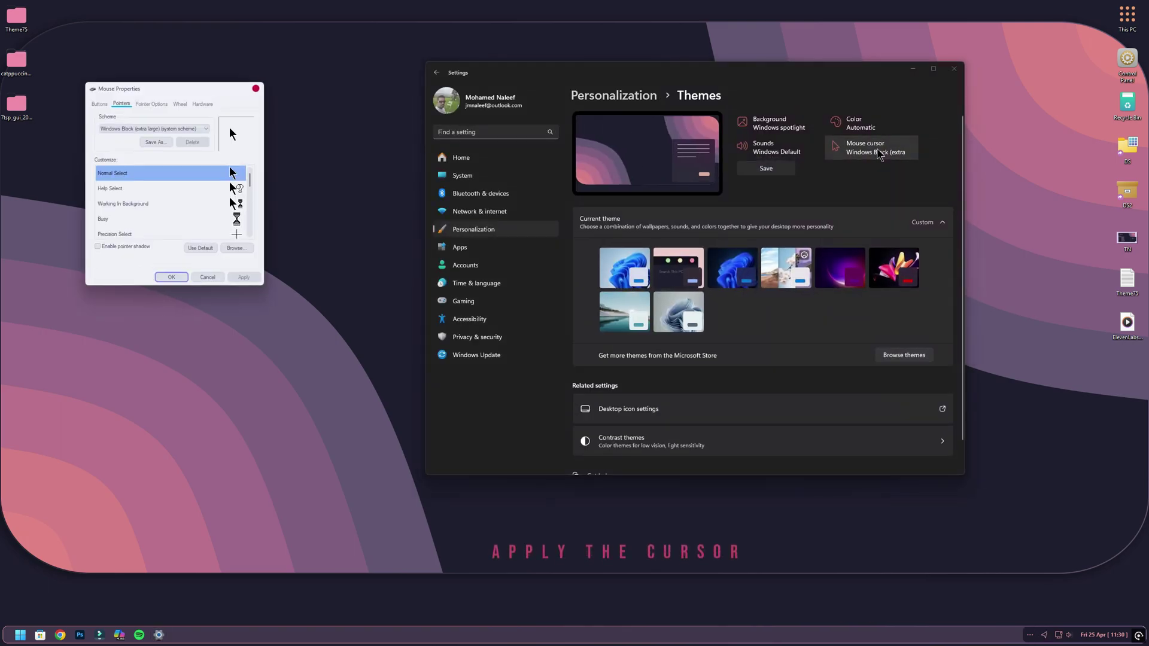
left_click(179, 129)
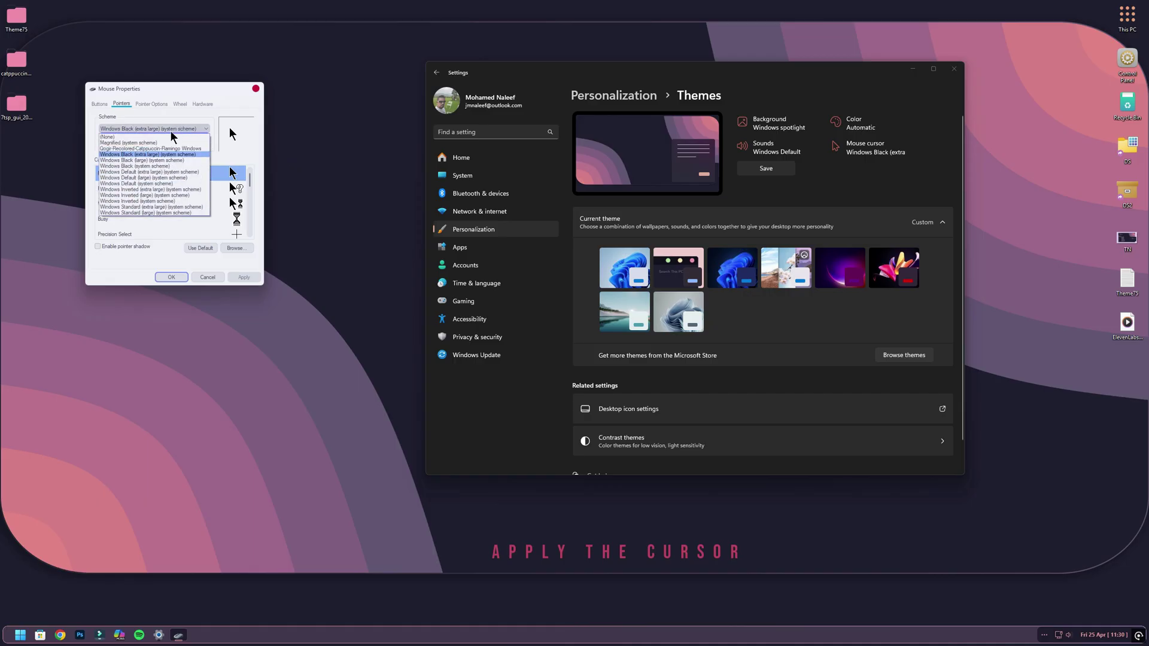
left_click(152, 149)
left_click(243, 277)
left_click(588, 349)
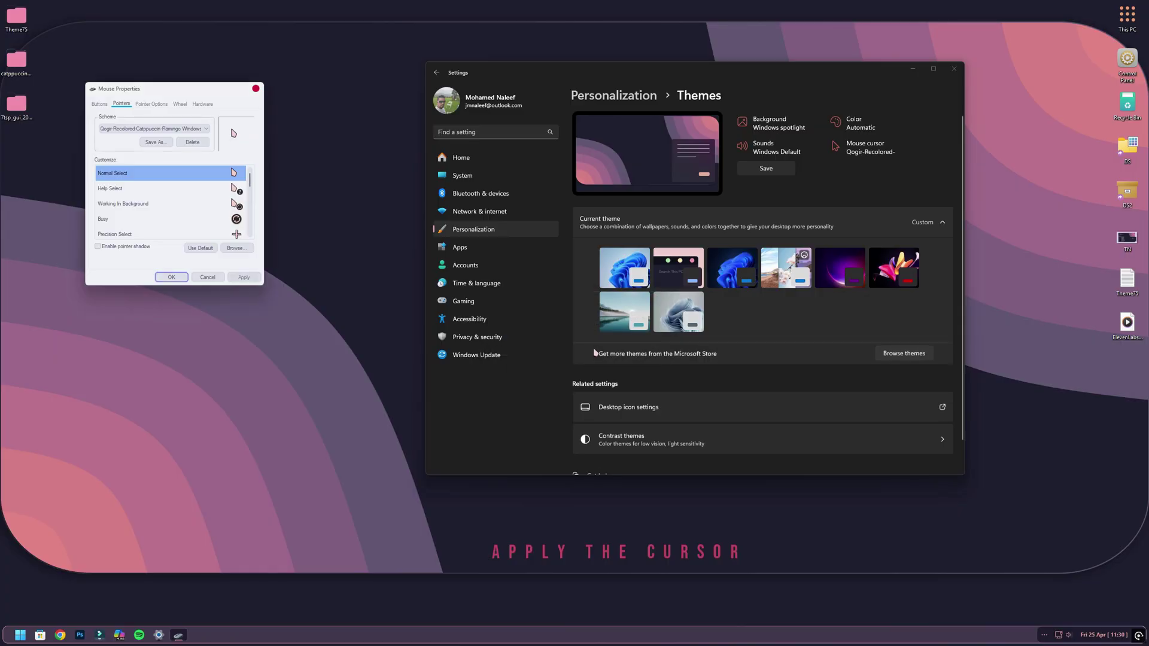
left_click(171, 277)
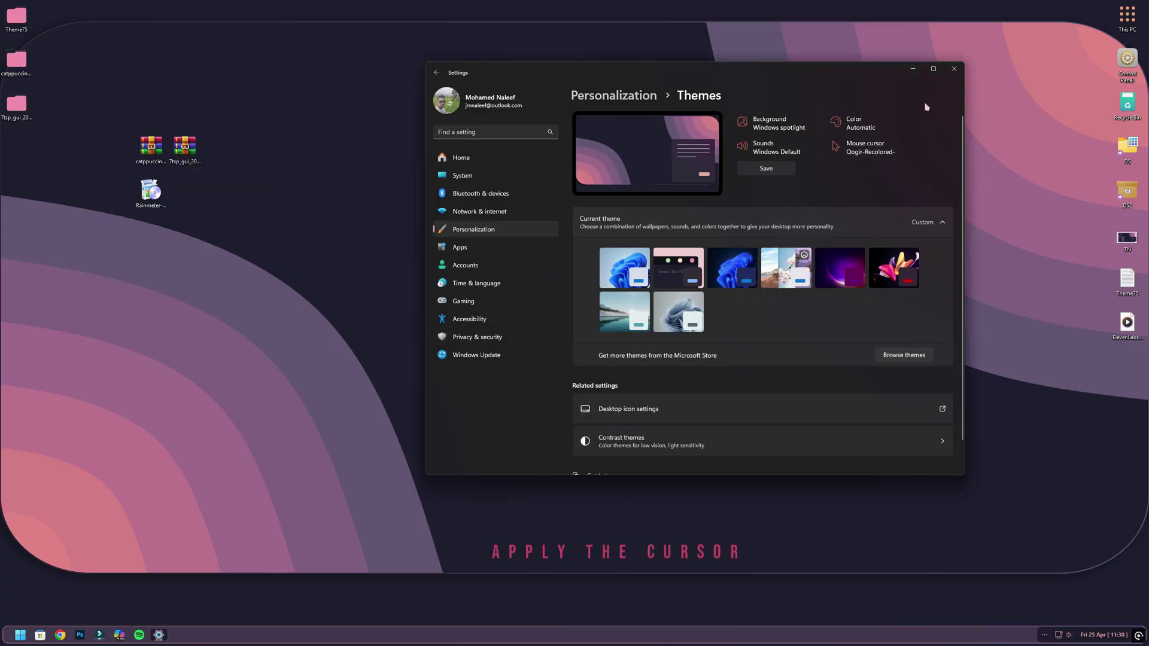
left_click(953, 69)
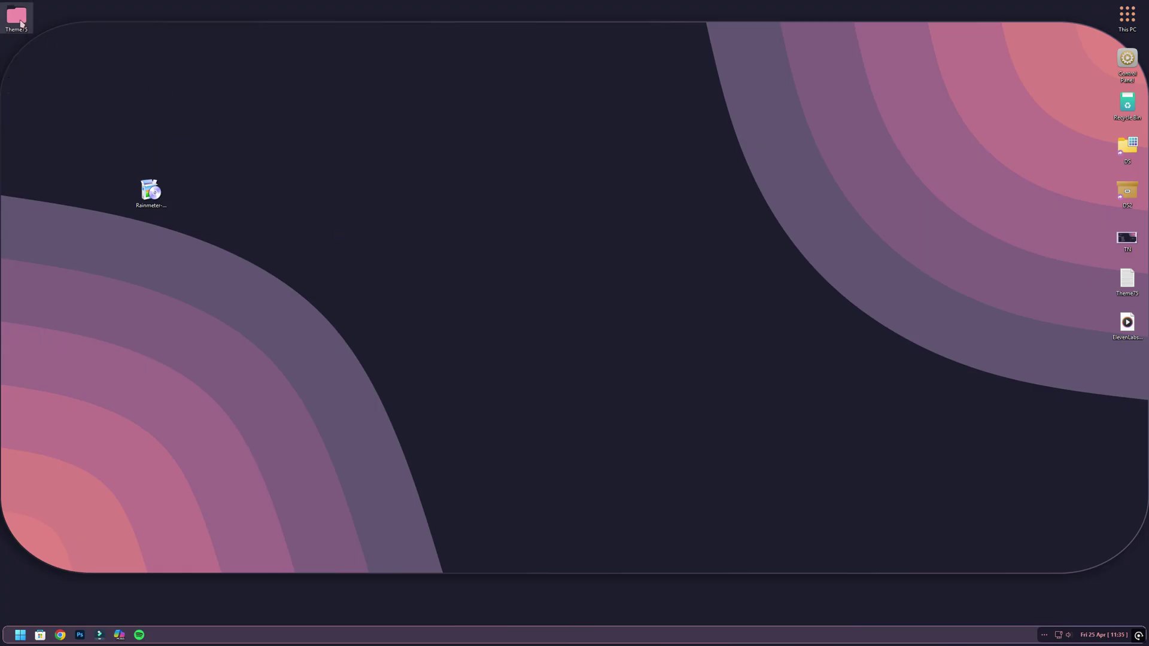
Install Mica For Everyone from the Theme75 folder with the default setup options
double_click(16, 17)
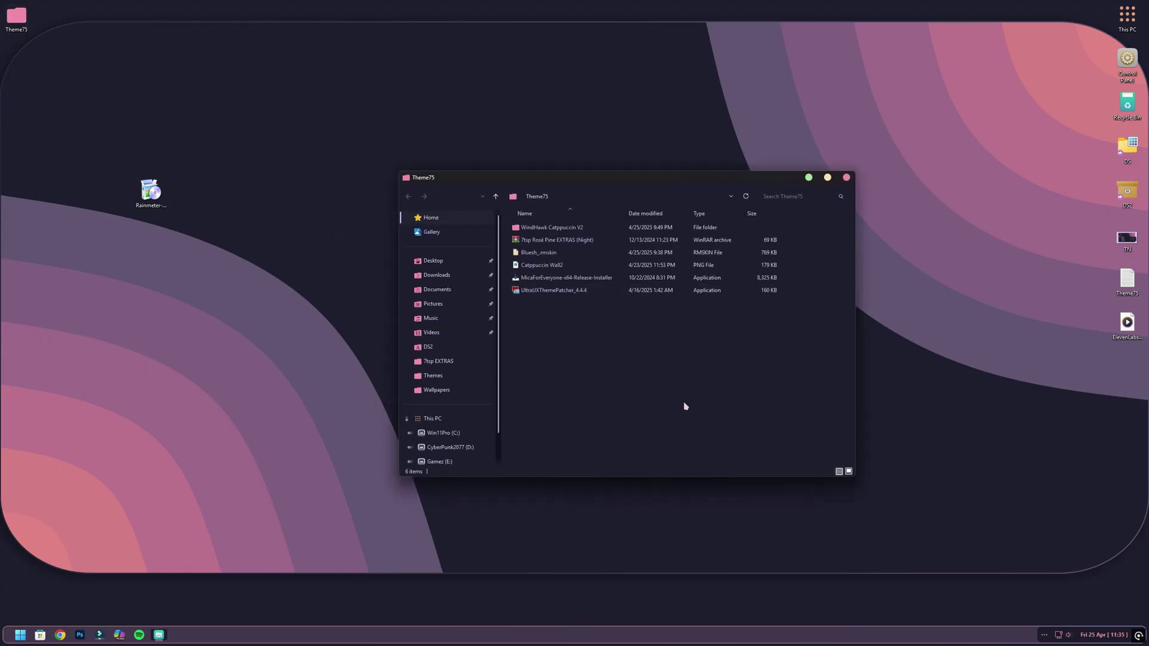
double_click(594, 281)
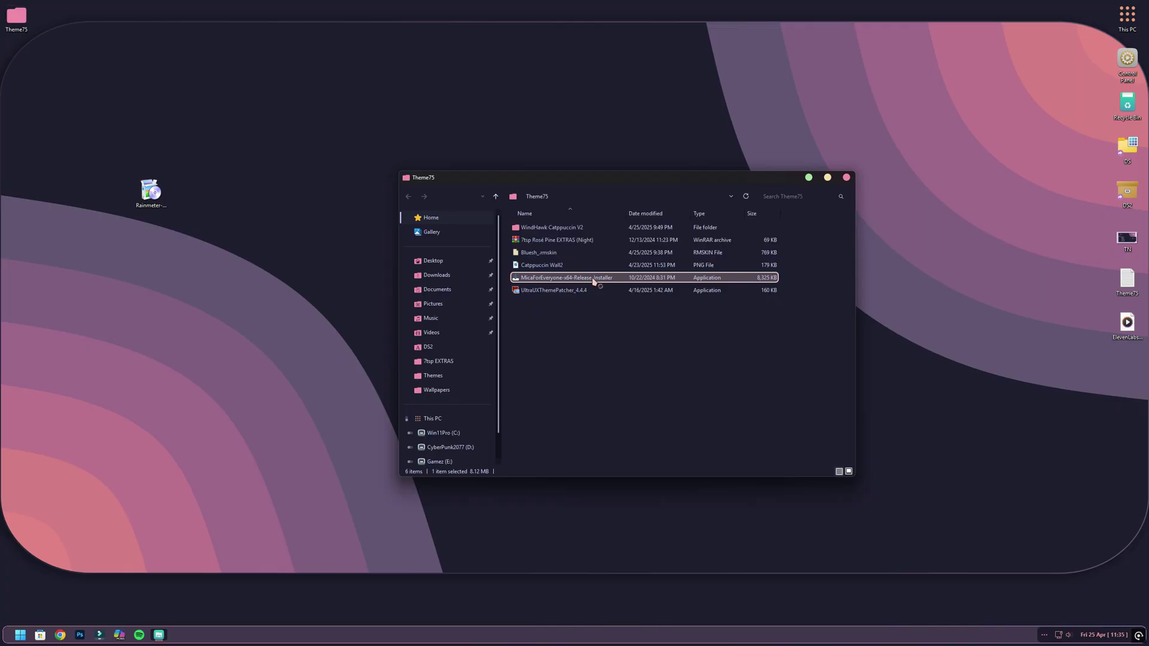
left_click(574, 303)
left_click(528, 396)
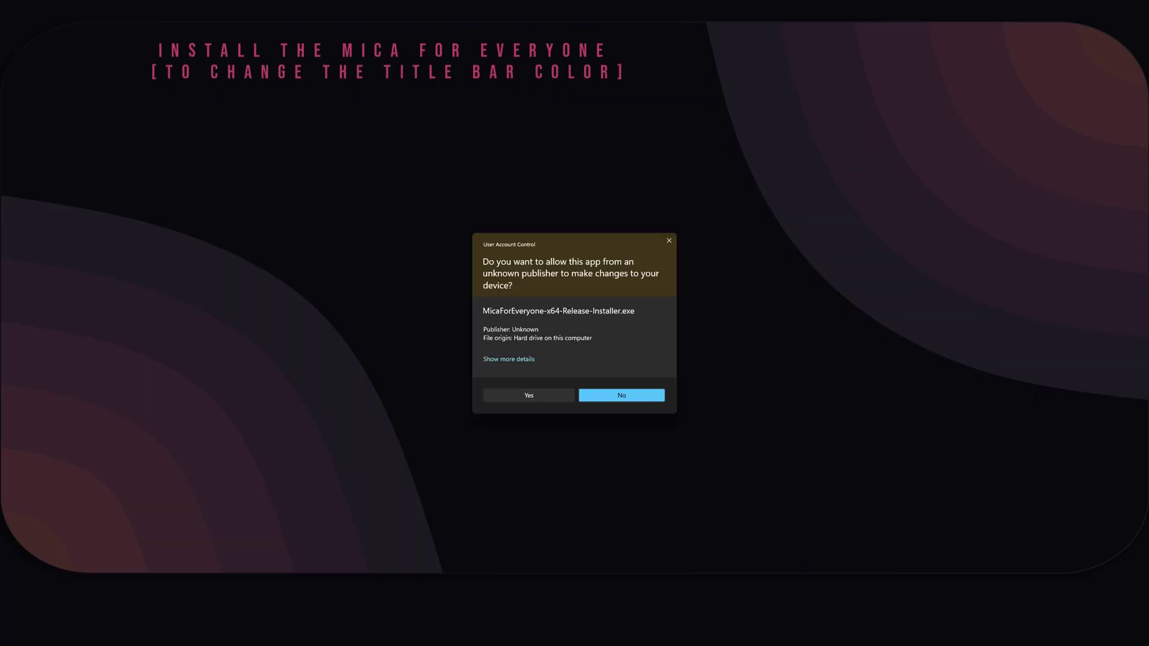
left_click(649, 405)
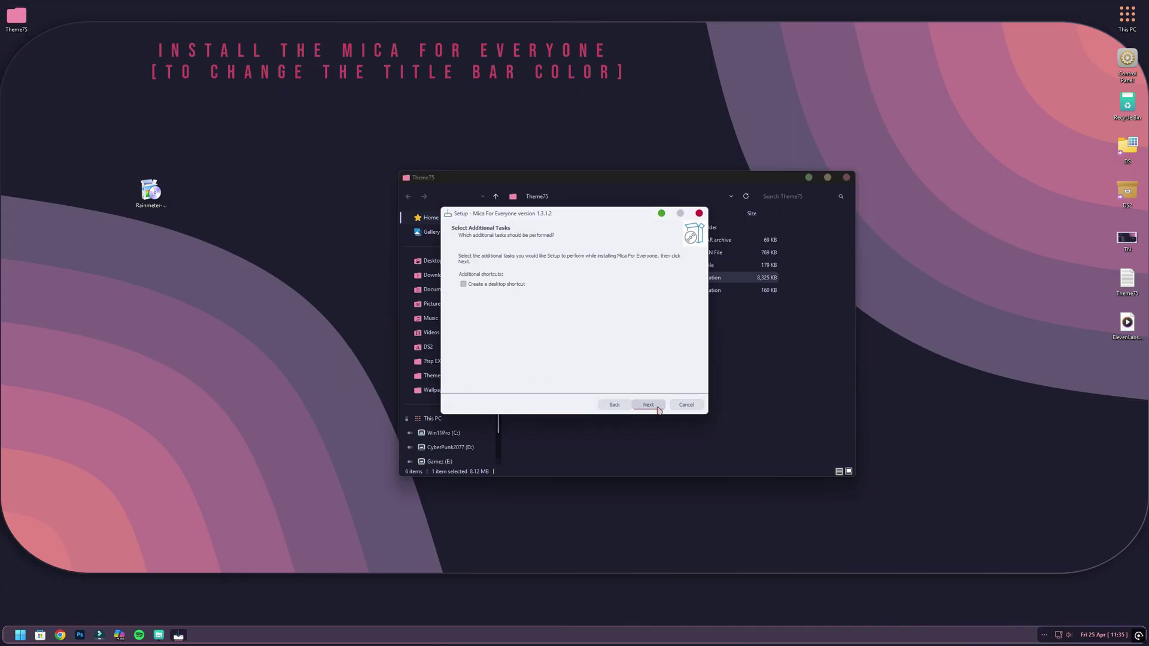
left_click(658, 408)
left_click(657, 408)
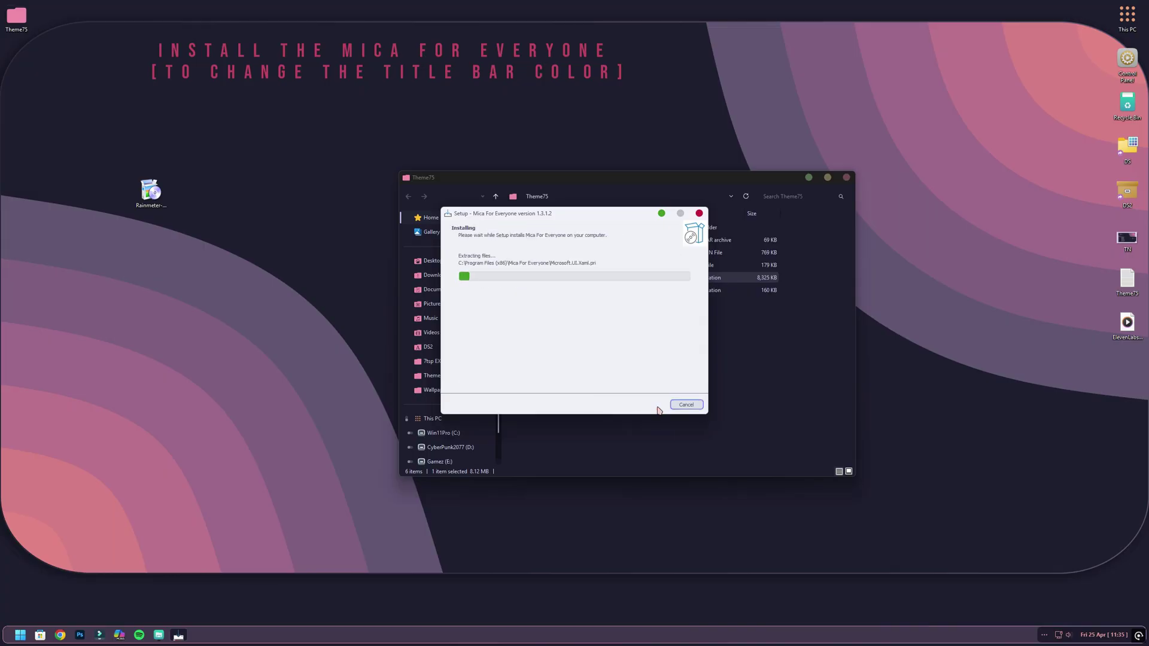
left_click(649, 405)
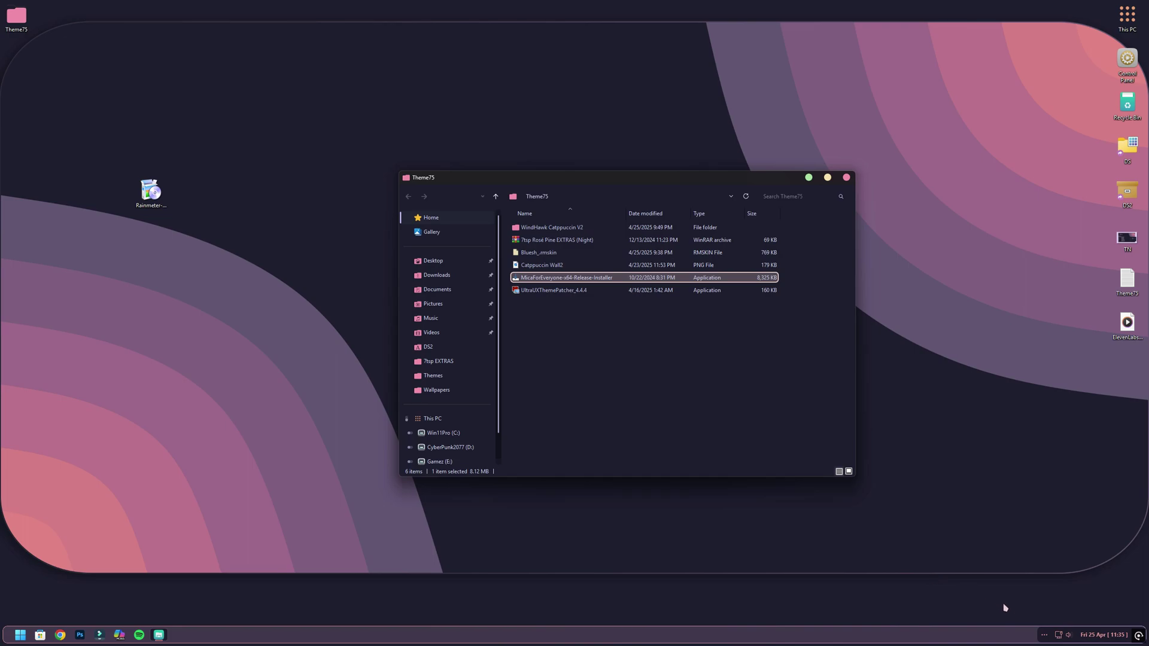
Open the Mica For Everyone settings and set the global rule's titlebar color to Default and backdrop type to None
left_click(1044, 635)
right_click(1019, 610)
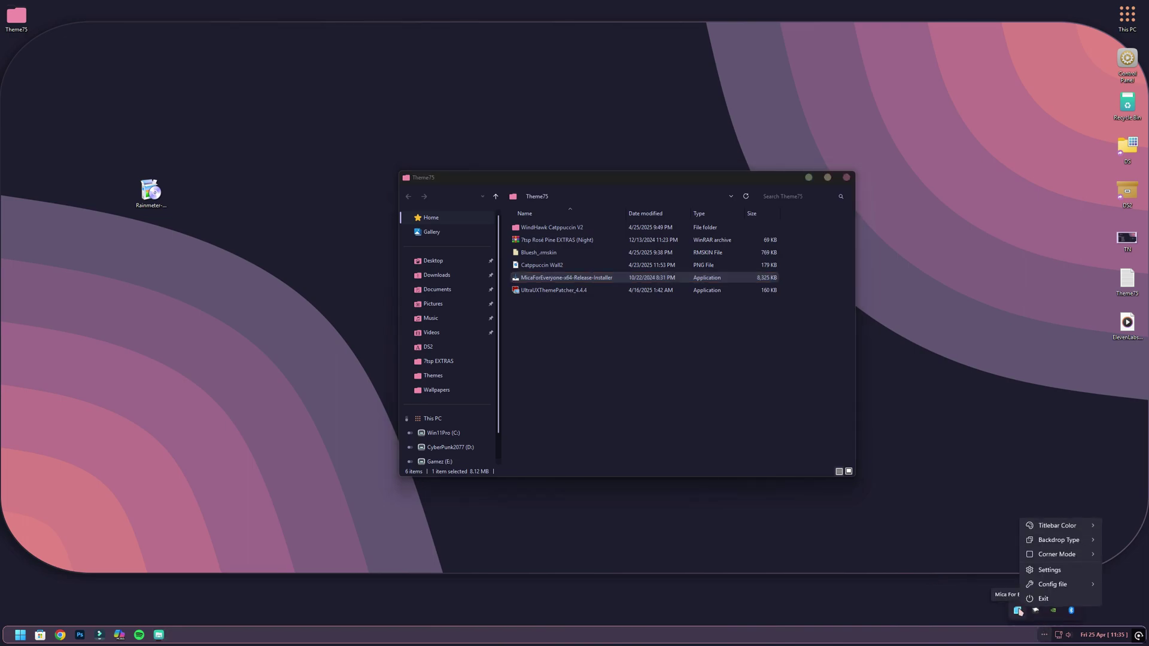
left_click(1048, 569)
left_click_drag(613, 177, 898, 266)
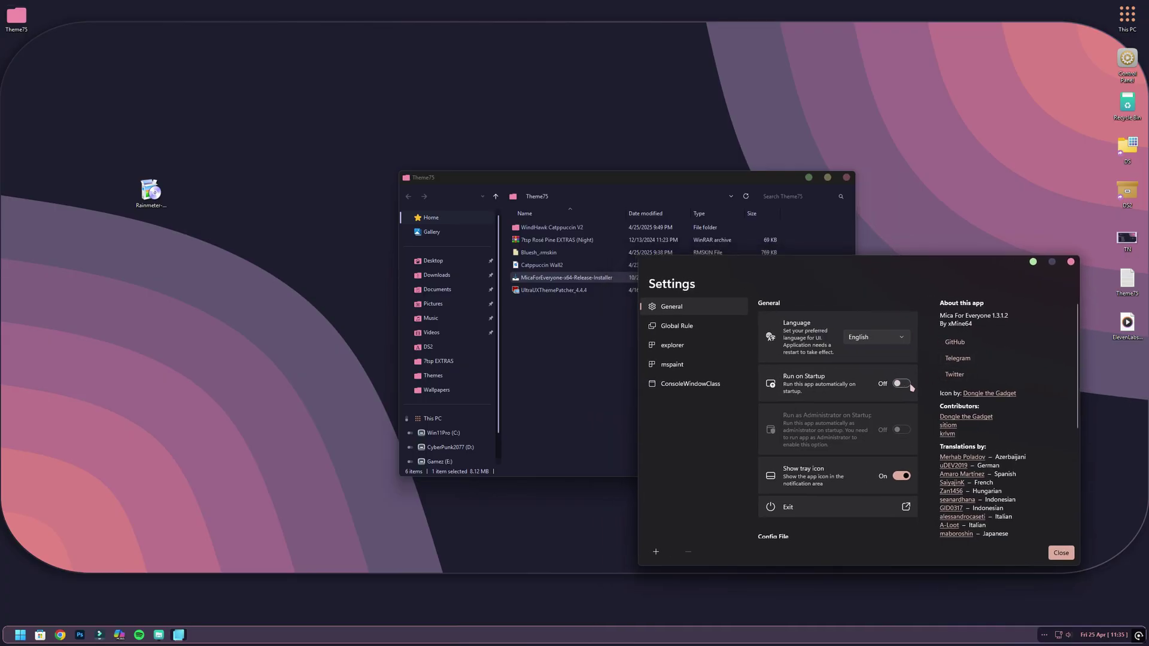
left_click(699, 329)
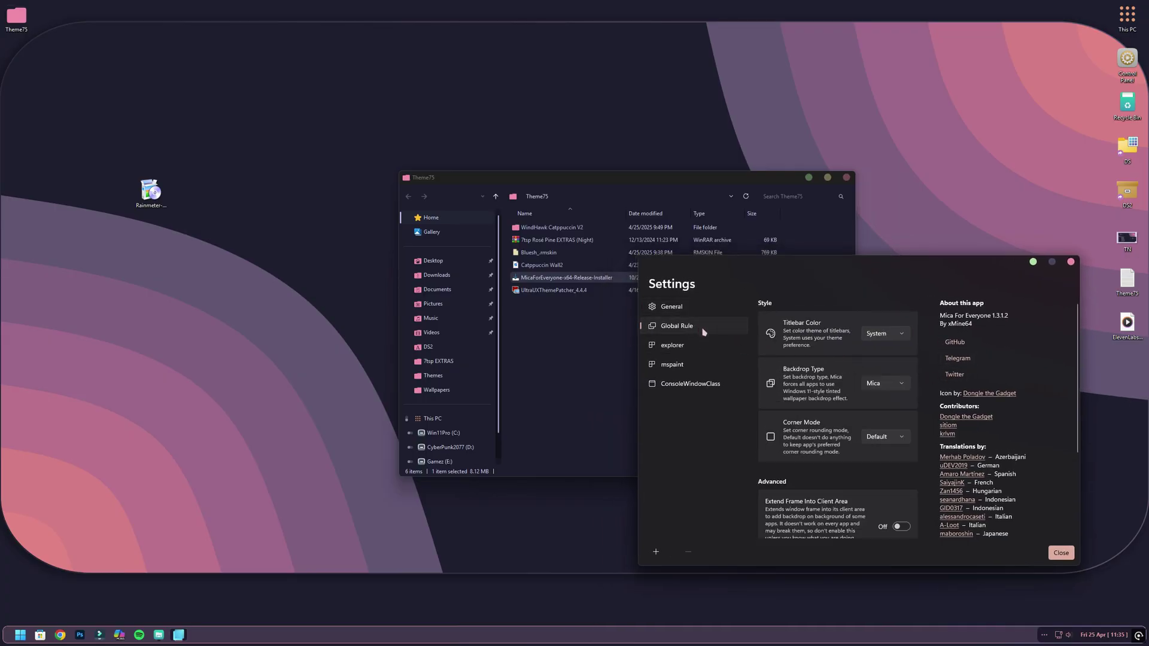
left_click(891, 339)
left_click(889, 319)
left_click(879, 386)
left_click(877, 368)
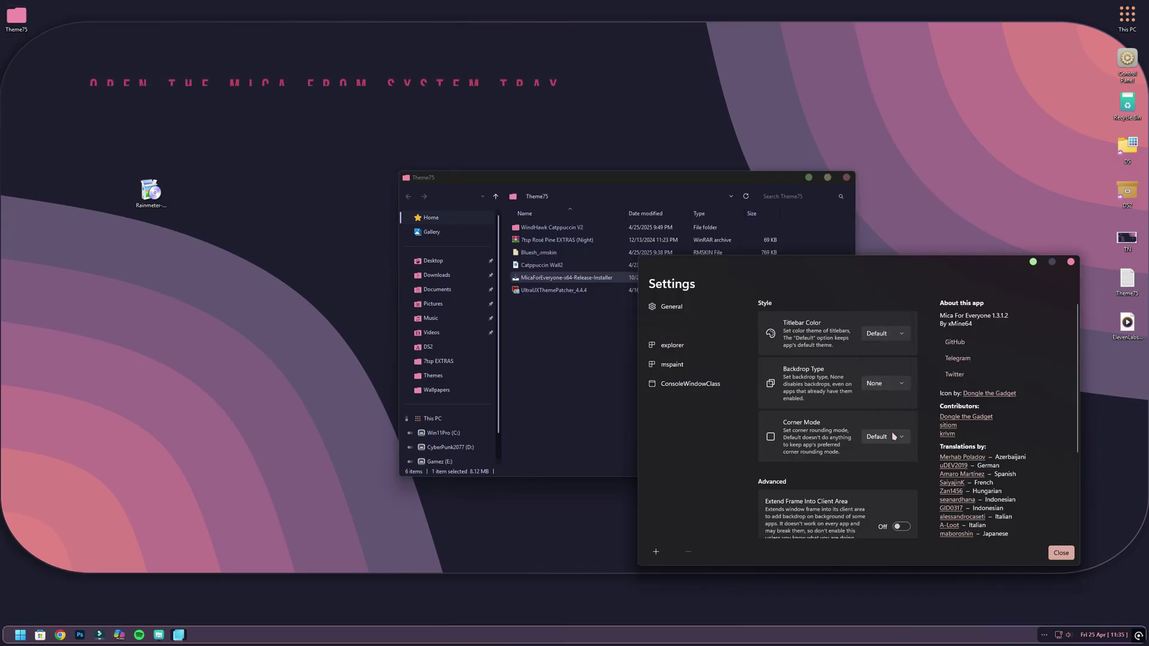
Set the global rule's corner mode to Rounded, and give the explorer rule a Default titlebar color, None backdrop type and Rounded corner mode
left_click(884, 437)
left_click(881, 470)
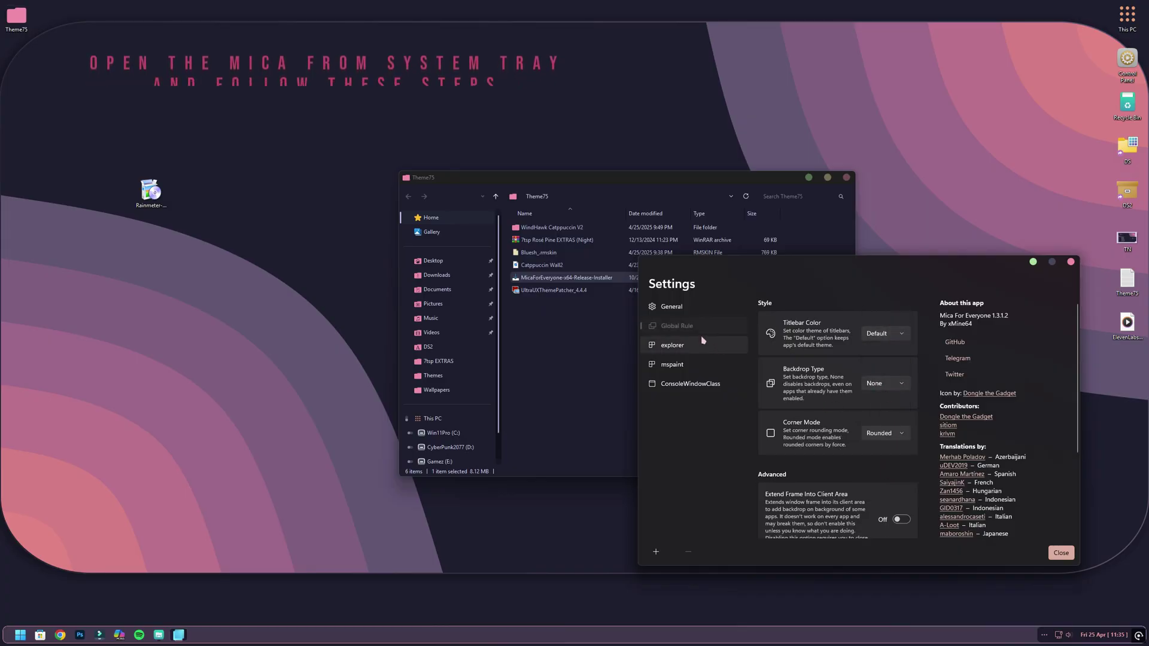
left_click(672, 345)
left_click(884, 339)
left_click(880, 333)
left_click(885, 379)
left_click(877, 396)
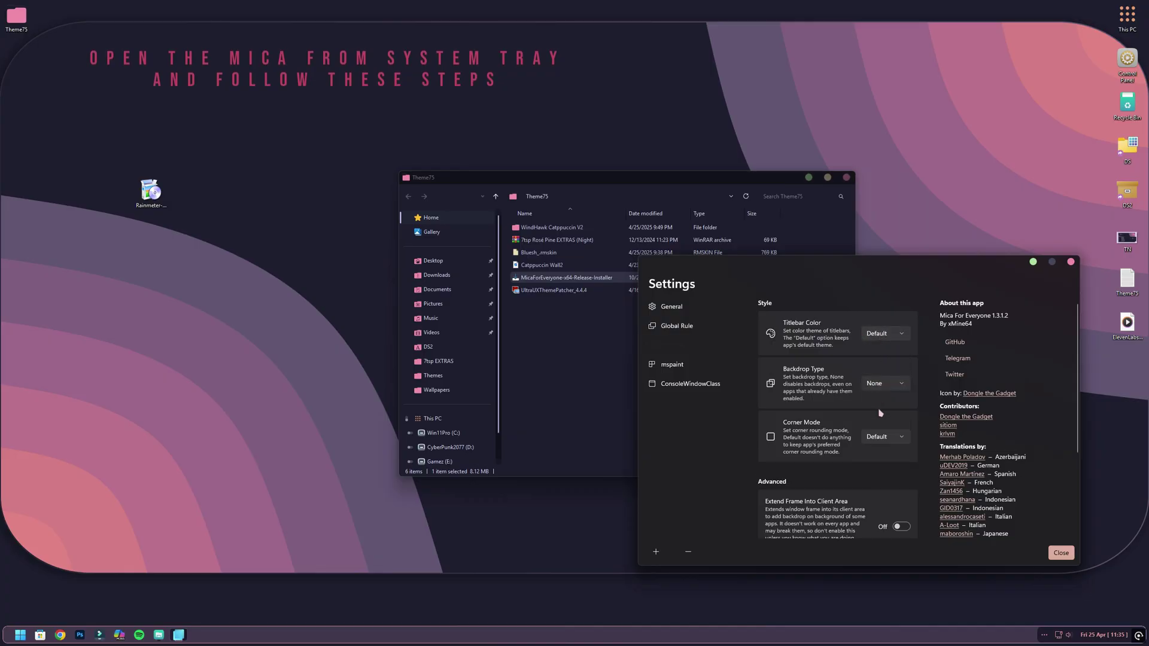
left_click(877, 437)
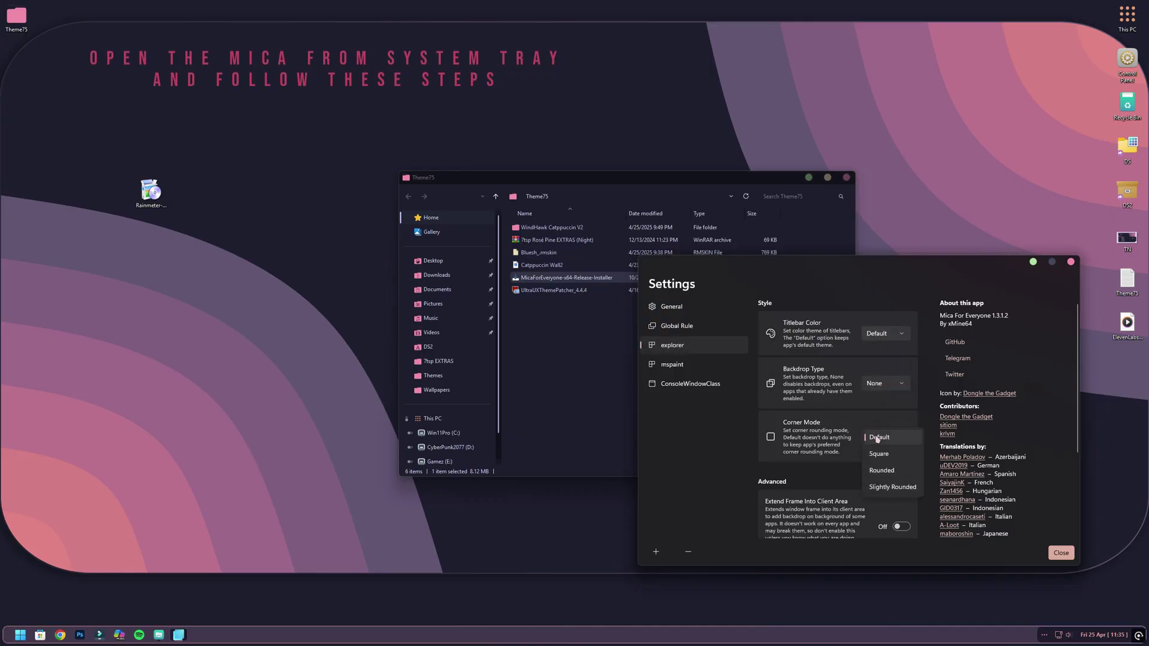
left_click(882, 470)
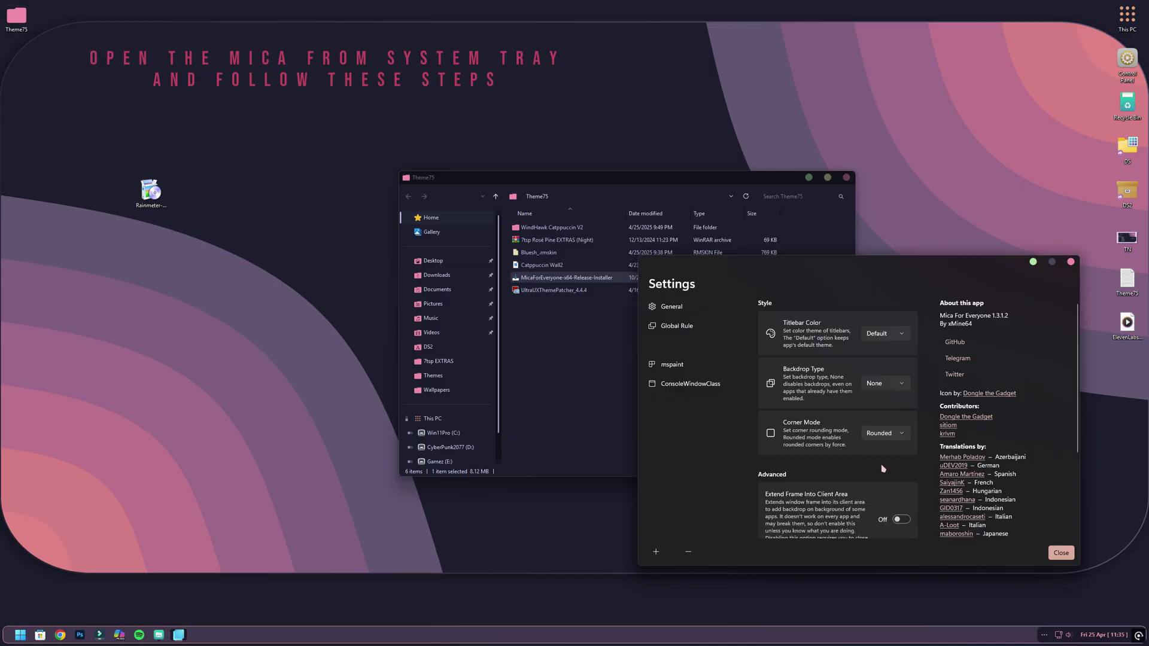
Set the mspaint rule's titlebar color to Default, backdrop type to None and corner mode to Rounded
left_click(671, 367)
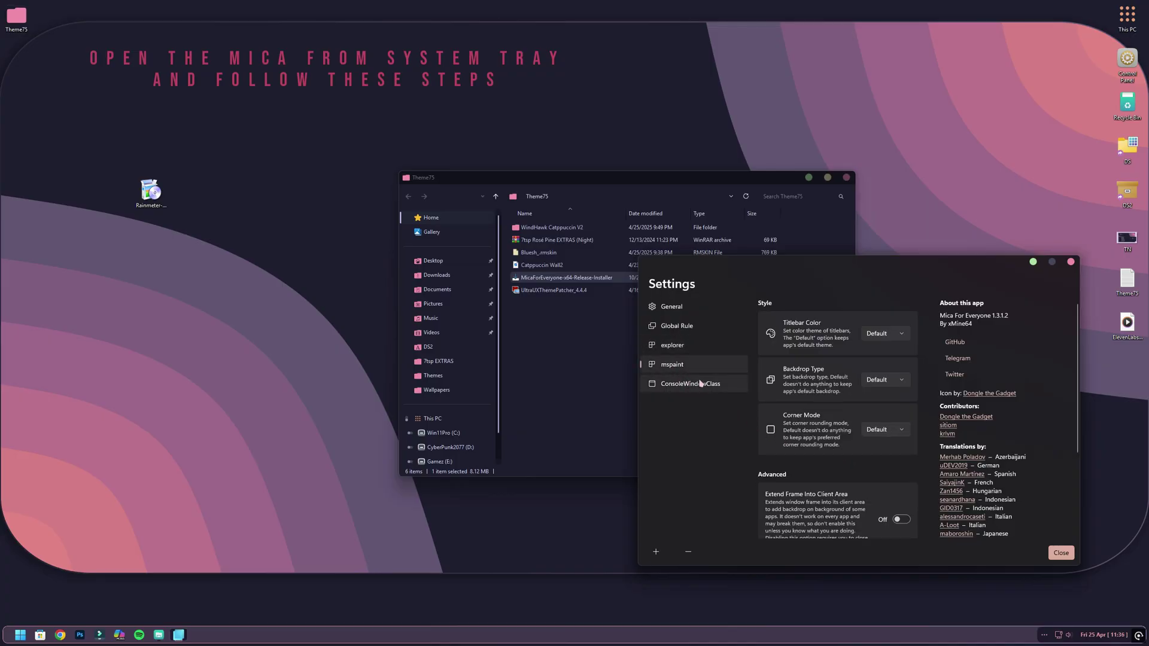
left_click(897, 335)
left_click(894, 337)
left_click(888, 383)
left_click(877, 400)
left_click(878, 438)
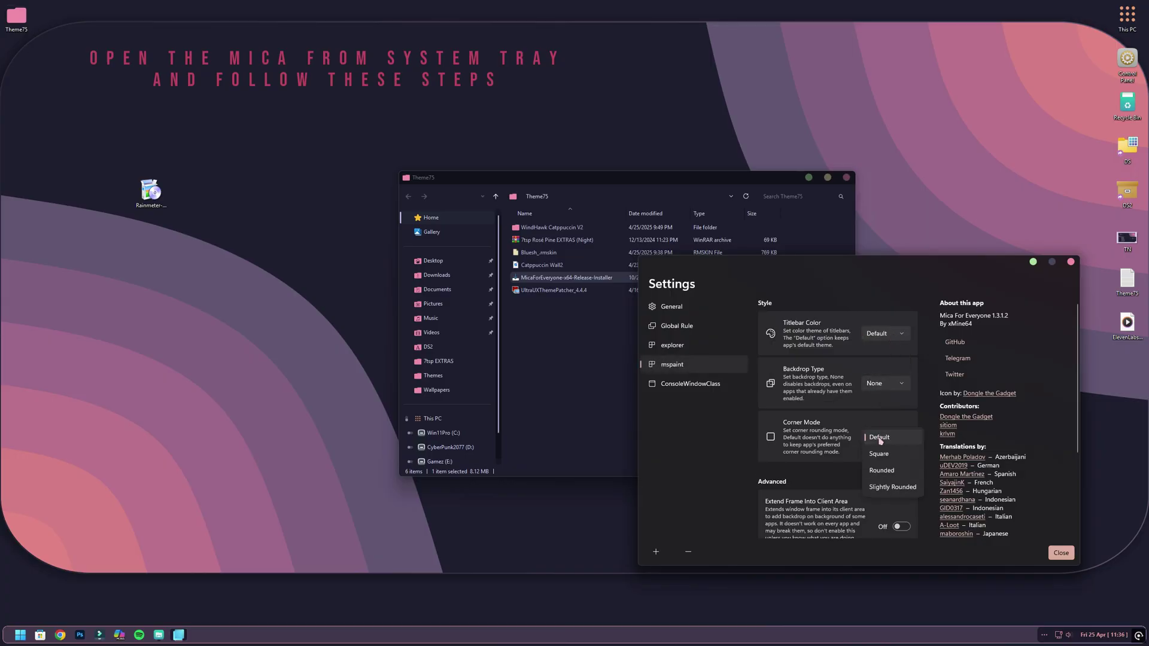
left_click(880, 468)
Set the ConsoleWindowClass rule to Default titlebar color, None backdrop type and Rounded corner mode, and close the settings and the Theme75 folder
left_click(722, 388)
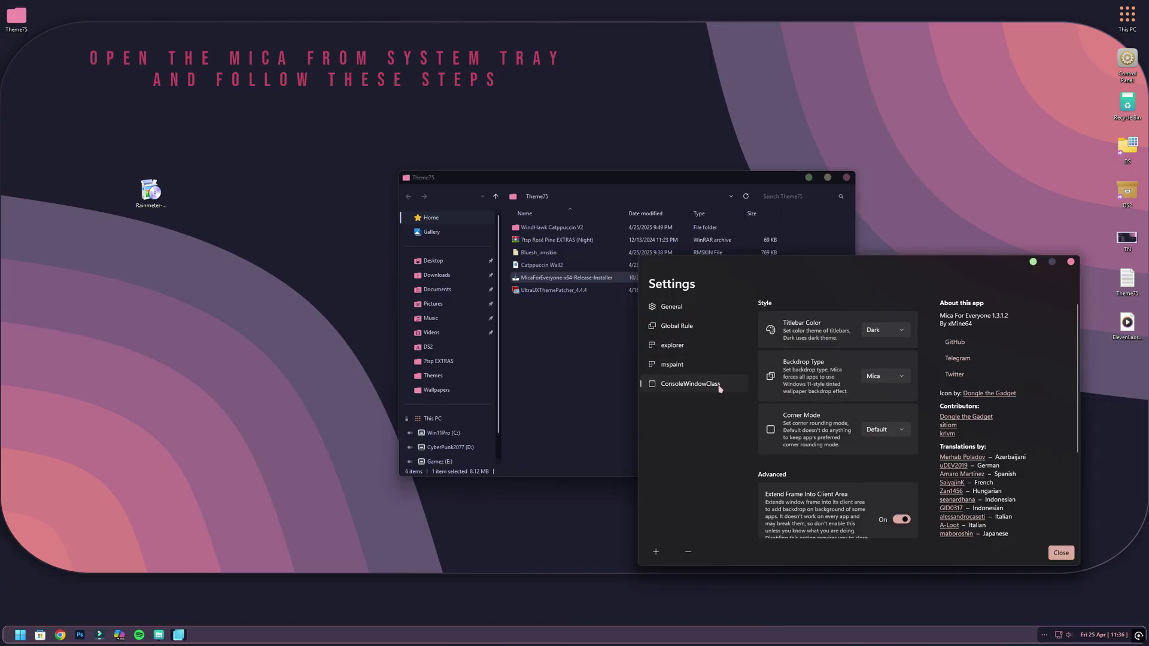
left_click(892, 325)
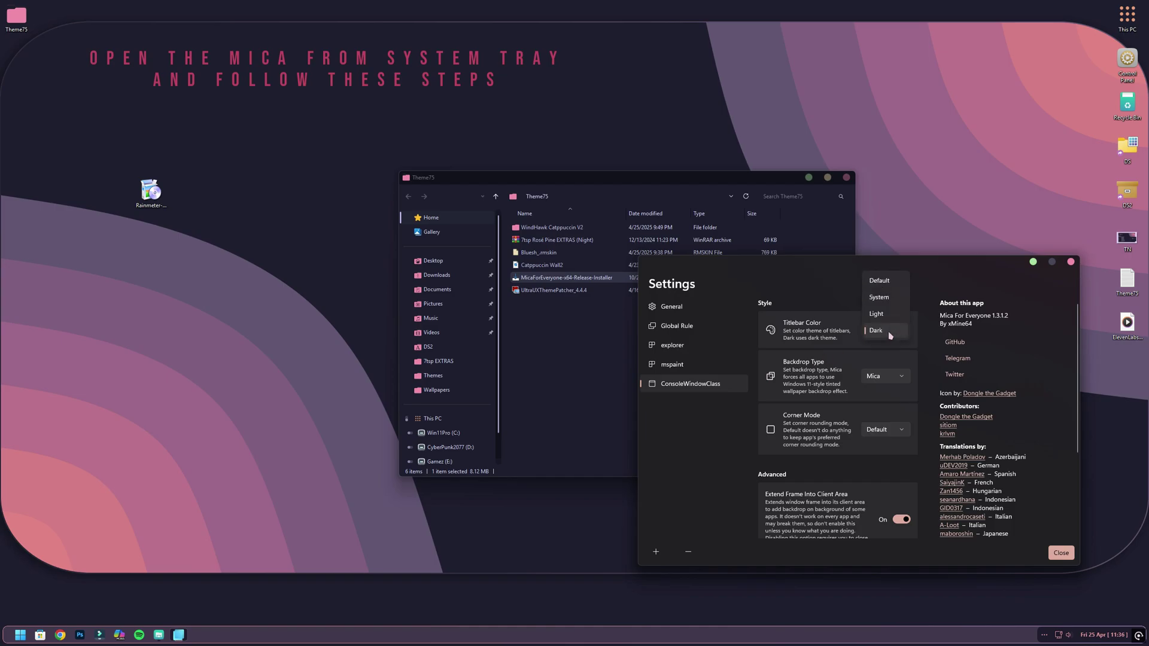
left_click(891, 287)
left_click(886, 384)
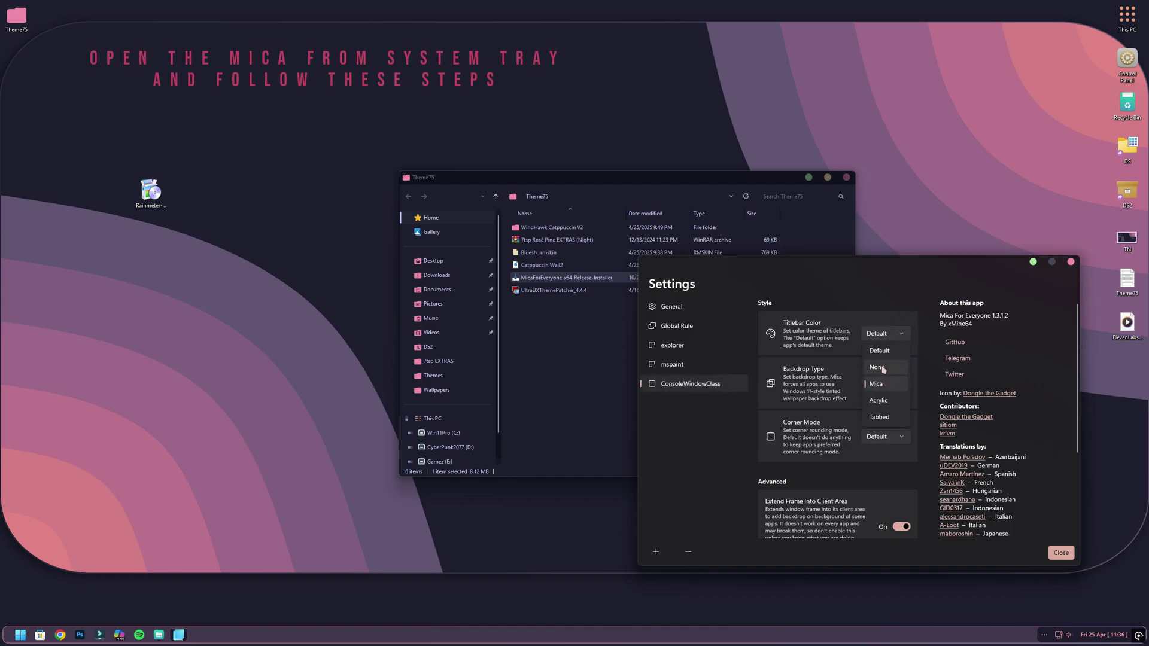
left_click(886, 368)
left_click(877, 436)
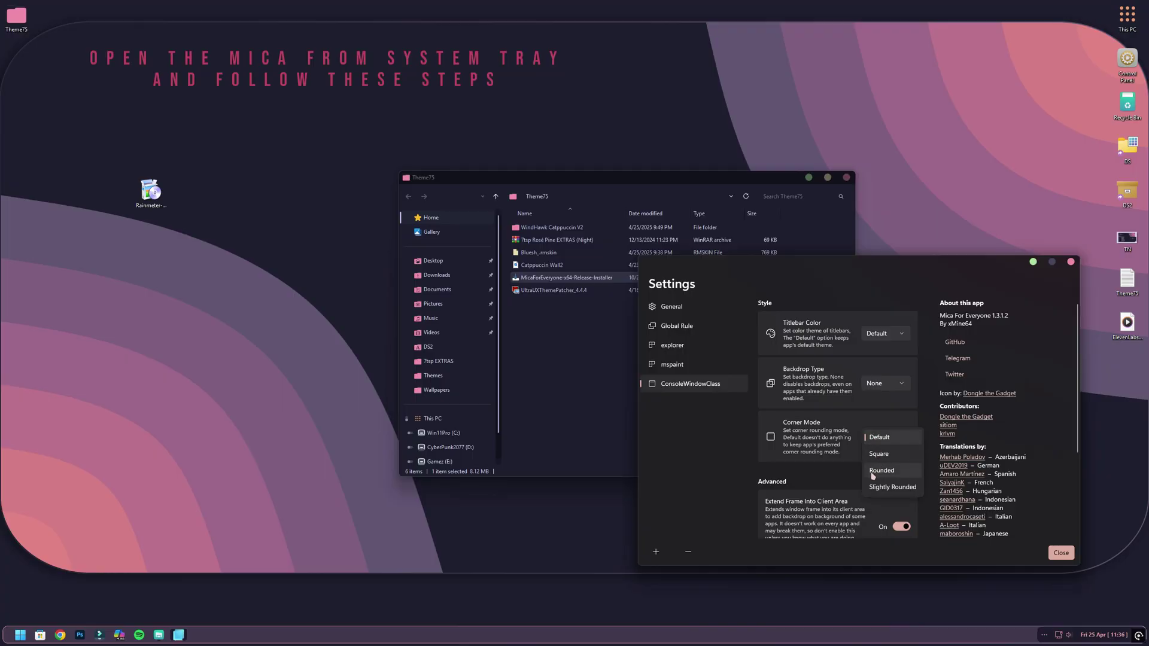
left_click(883, 466)
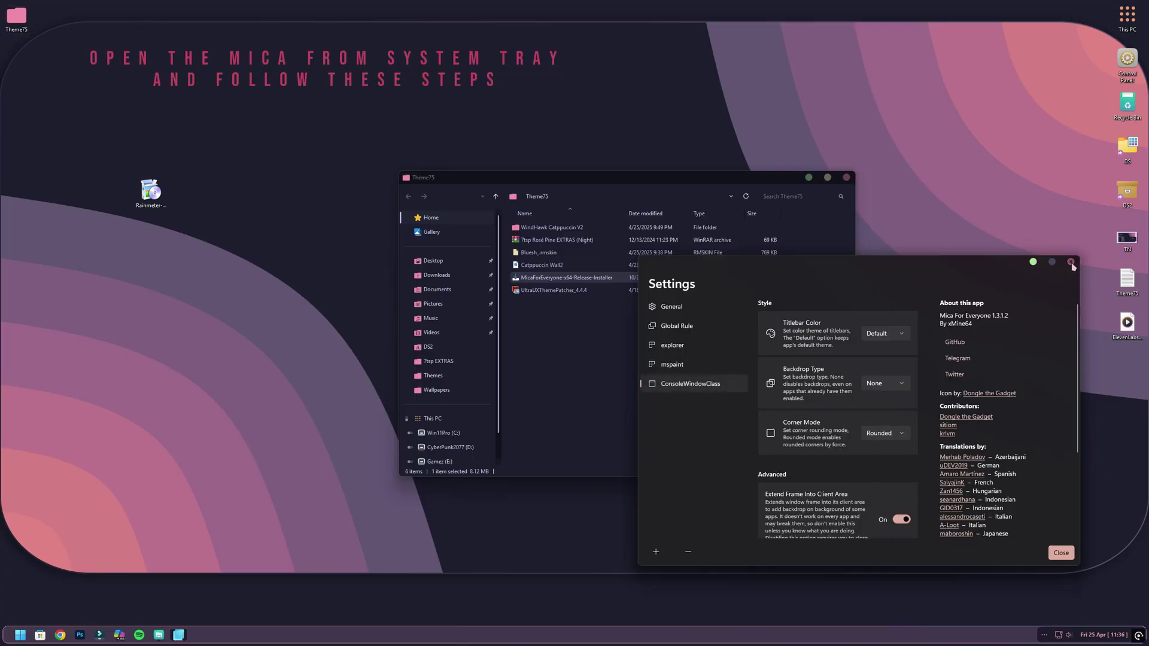
left_click(1061, 552)
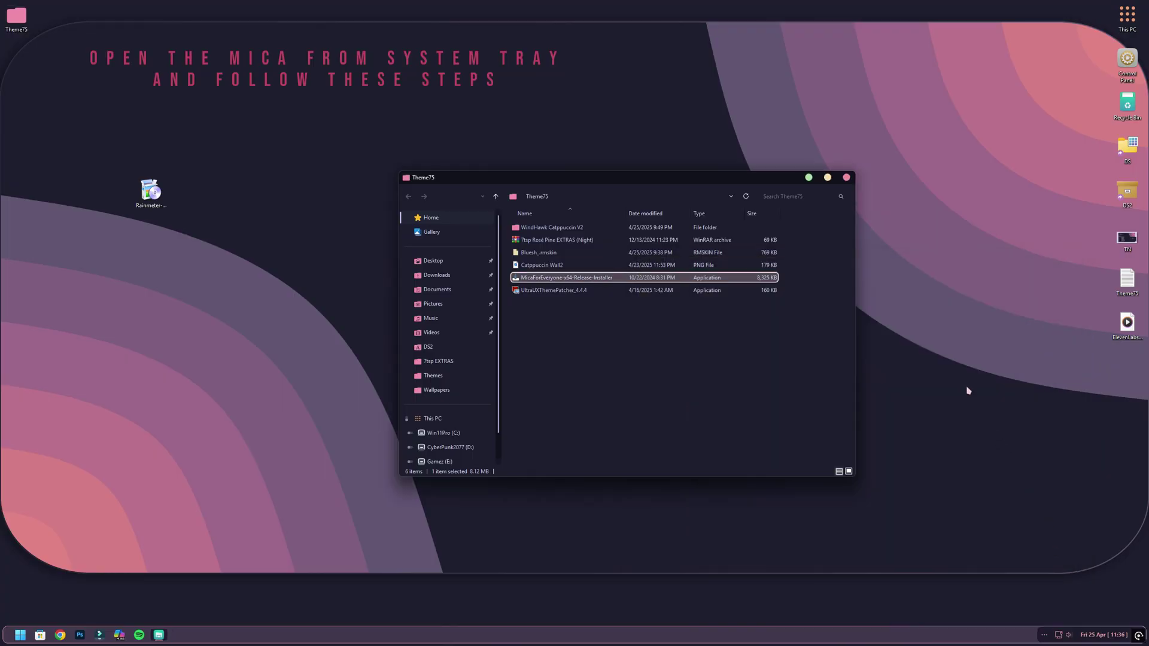
left_click(846, 177)
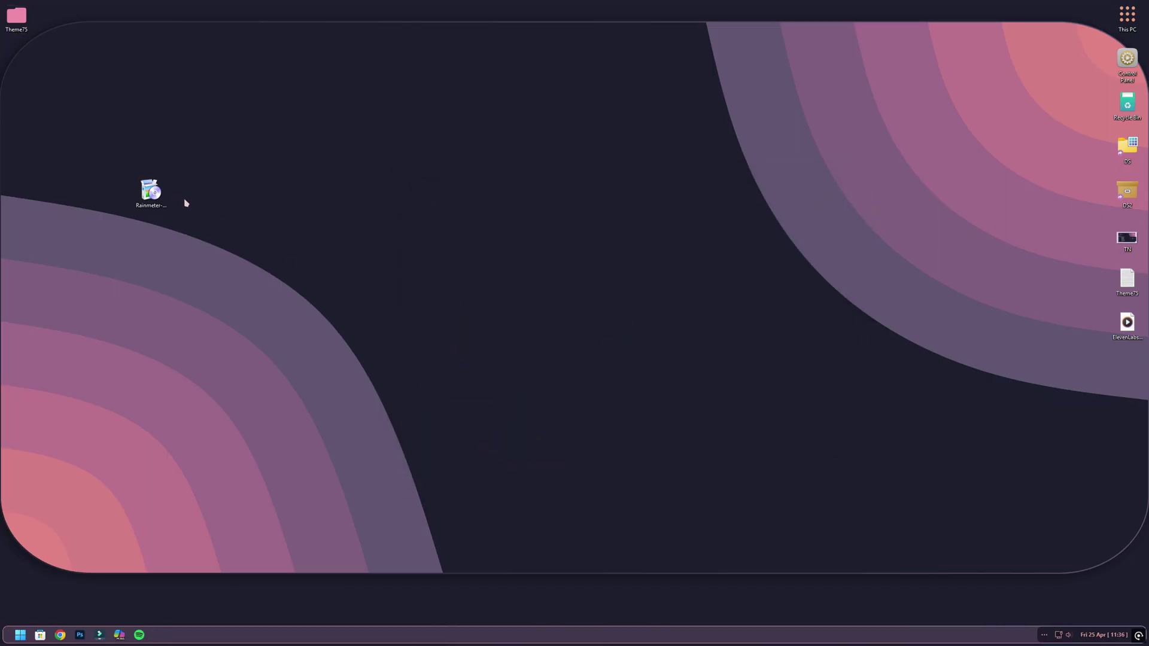
Install Rainmeter from the desktop installer using the standard installation with the default options, and run it on finishing
double_click(152, 189)
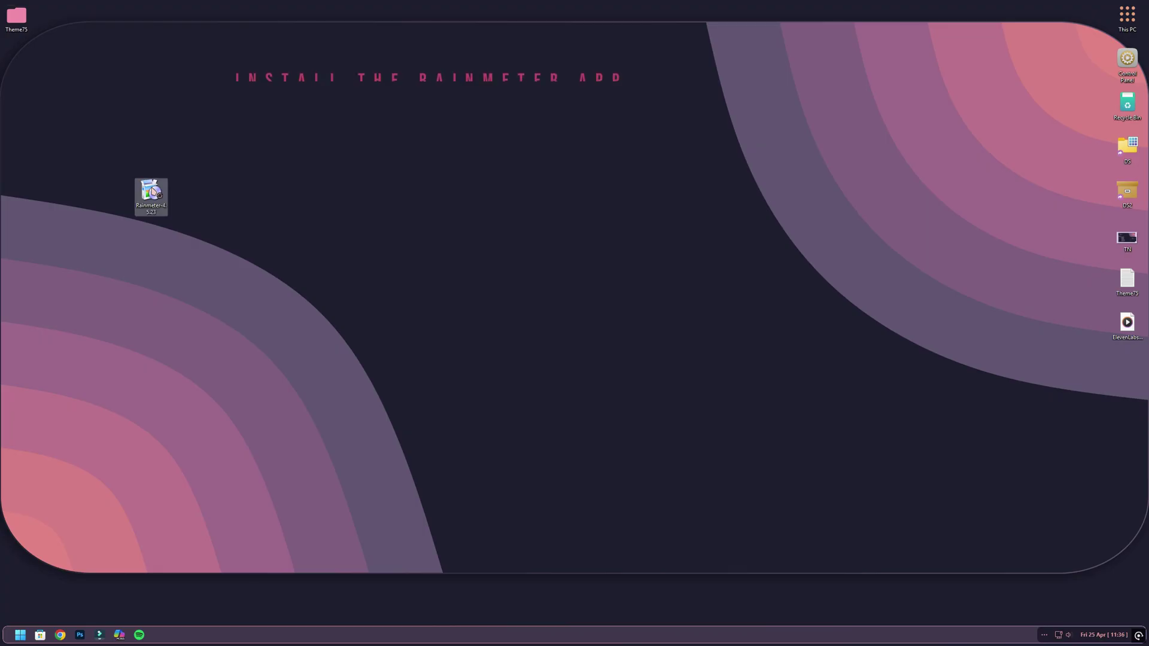
left_click(576, 337)
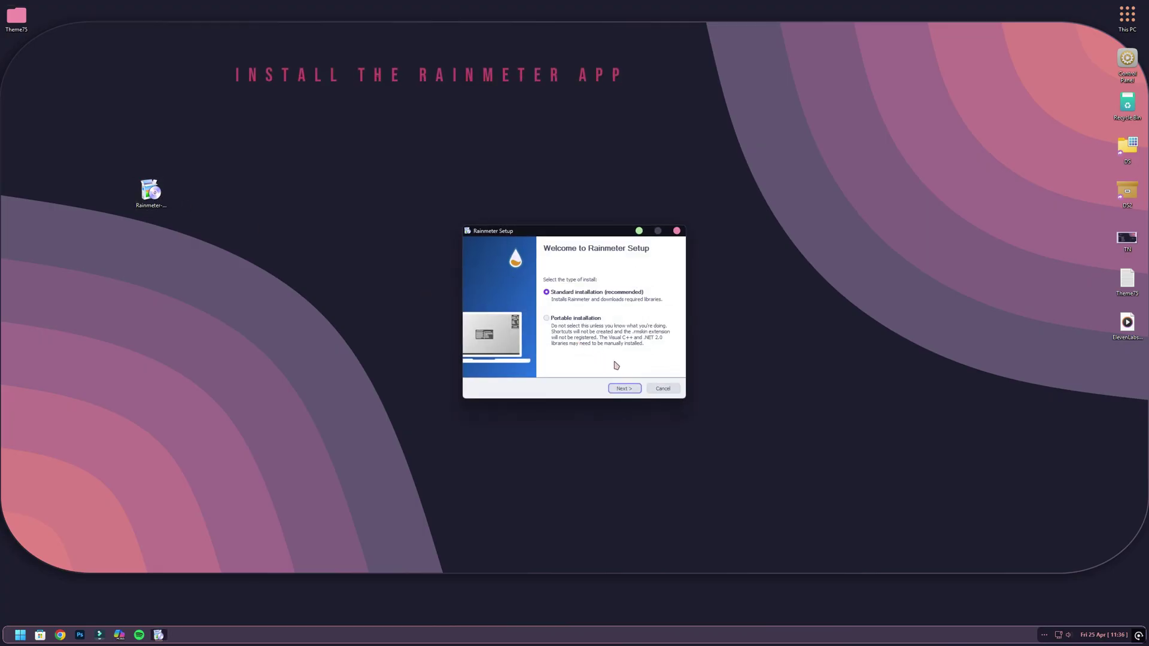
left_click(630, 389)
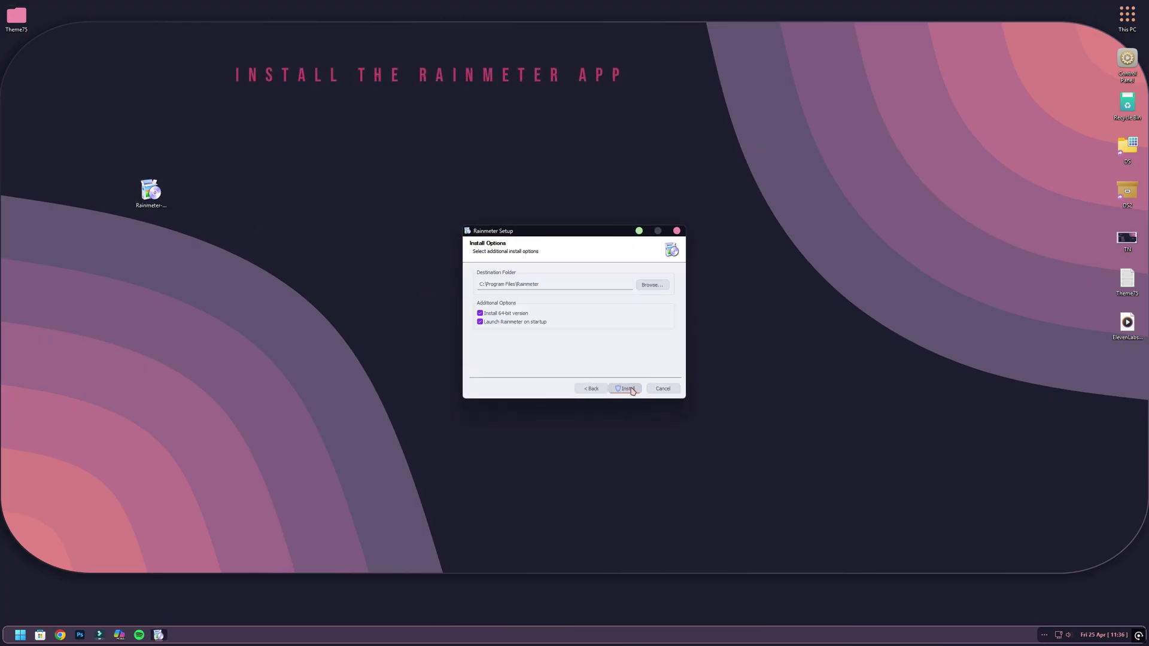
left_click(631, 389)
left_click(544, 396)
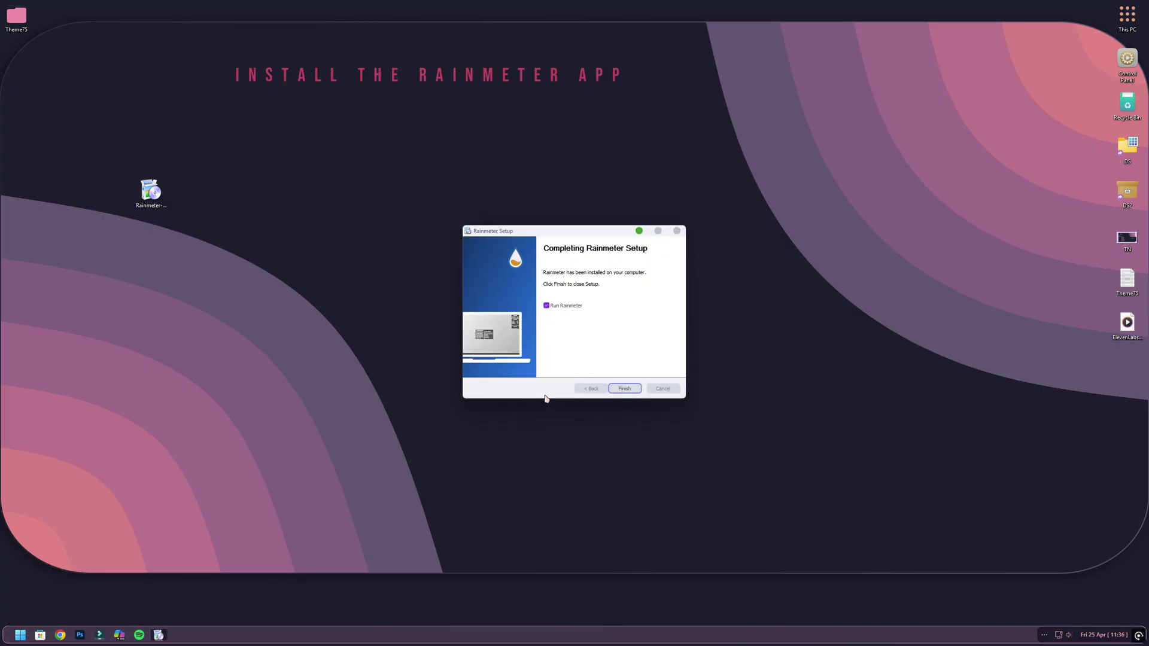
left_click(623, 387)
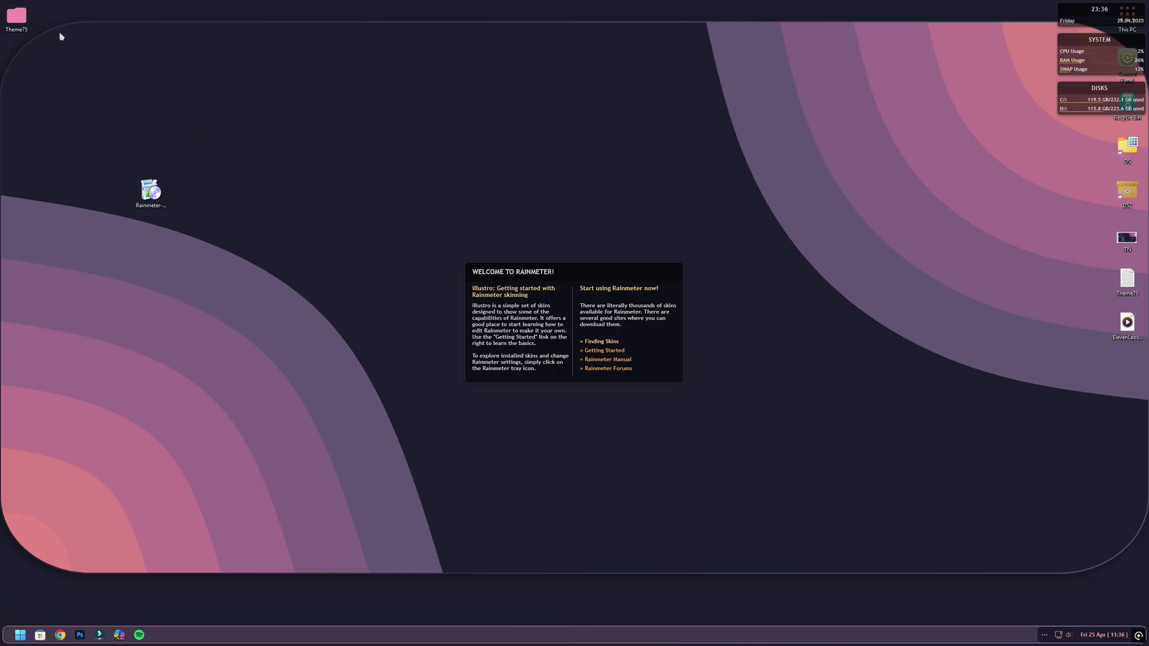
Install the Bluesh Rainmeter skin with its 1080p and 1440p layouts from the Theme75 folder, and close the folder
double_click(22, 21)
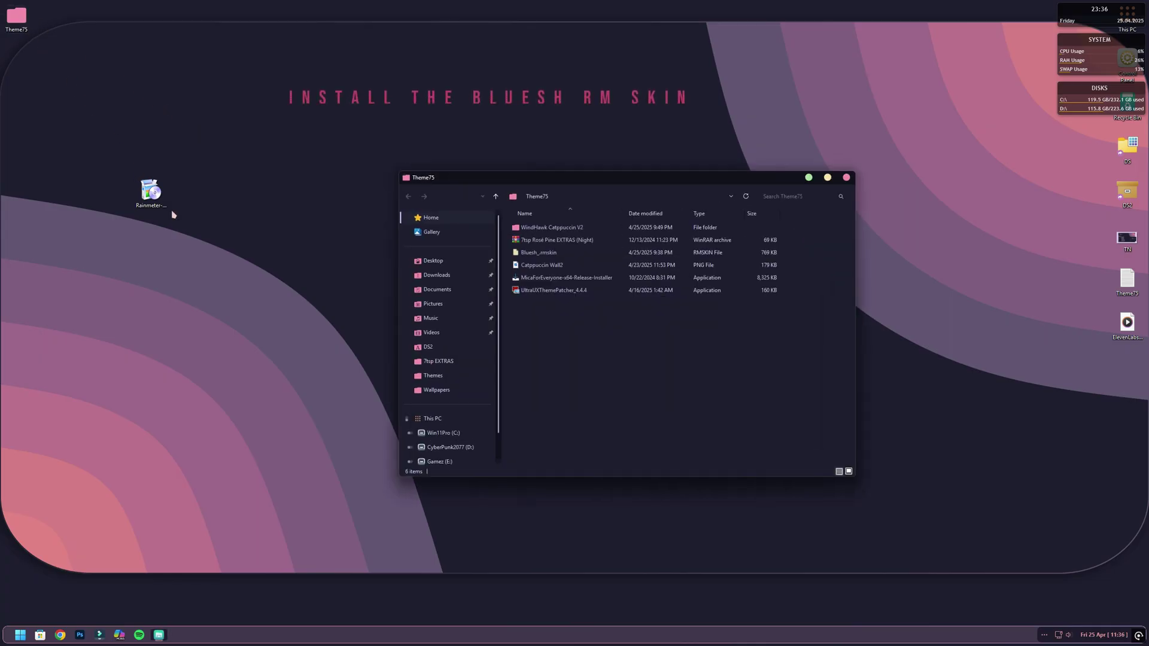
double_click(547, 254)
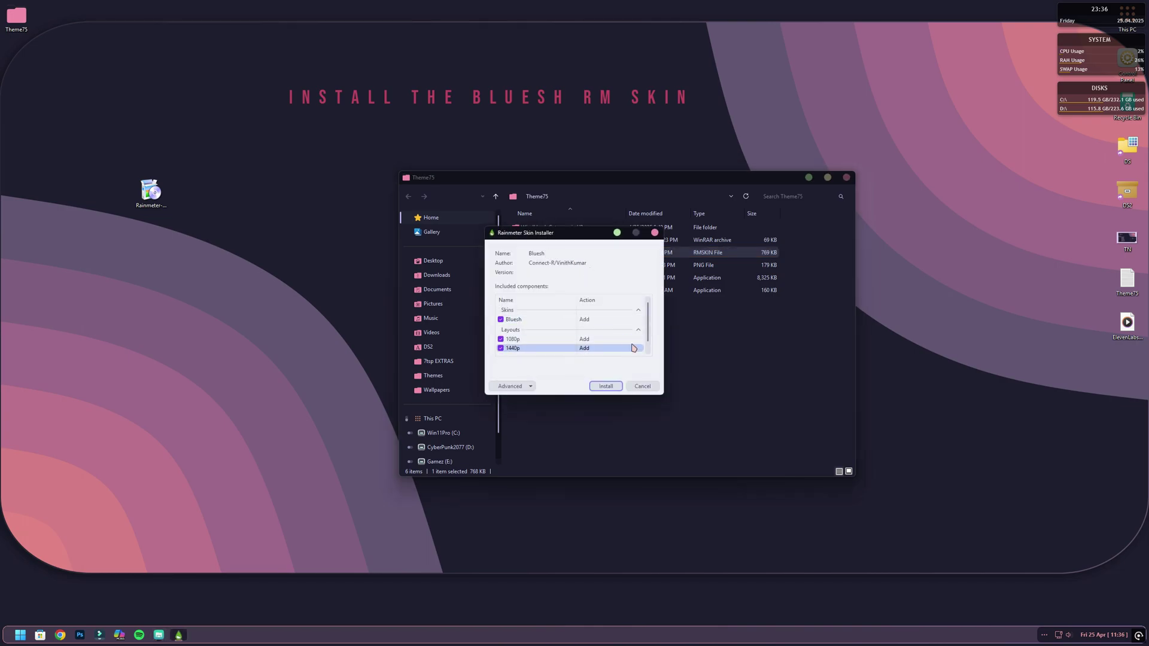
left_click_drag(648, 326, 647, 332)
left_click(609, 386)
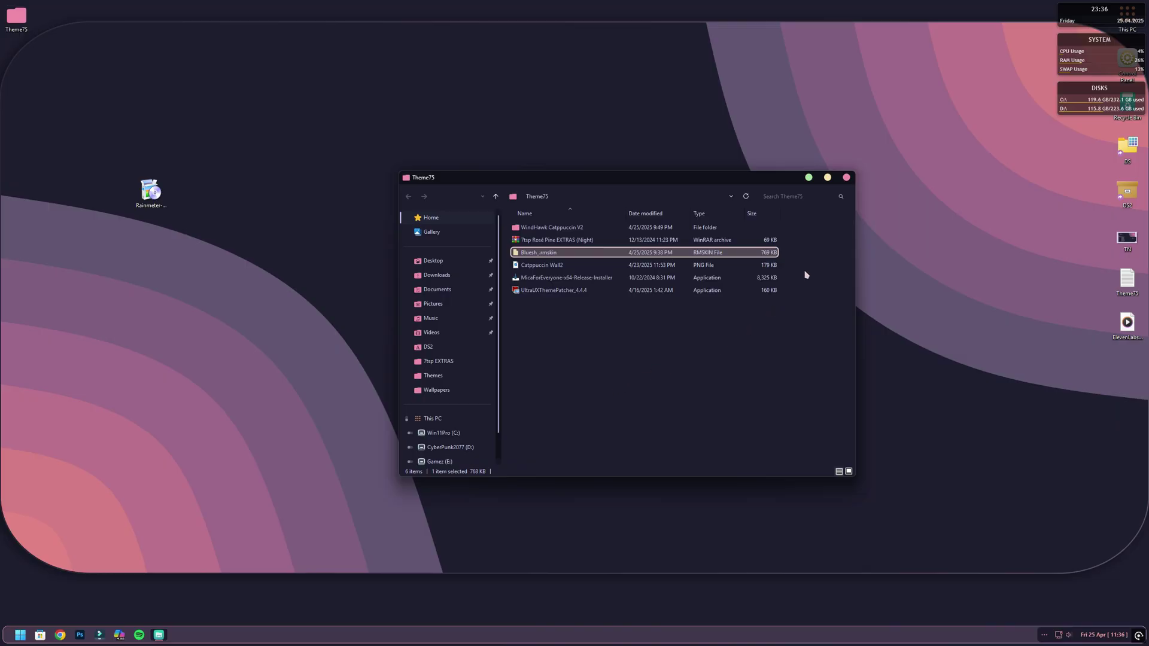
left_click(848, 177)
Load the saved 1440p layout in Rainmeter's skin manager, starting from the Welcome skin, and close the manager
right_click(664, 358)
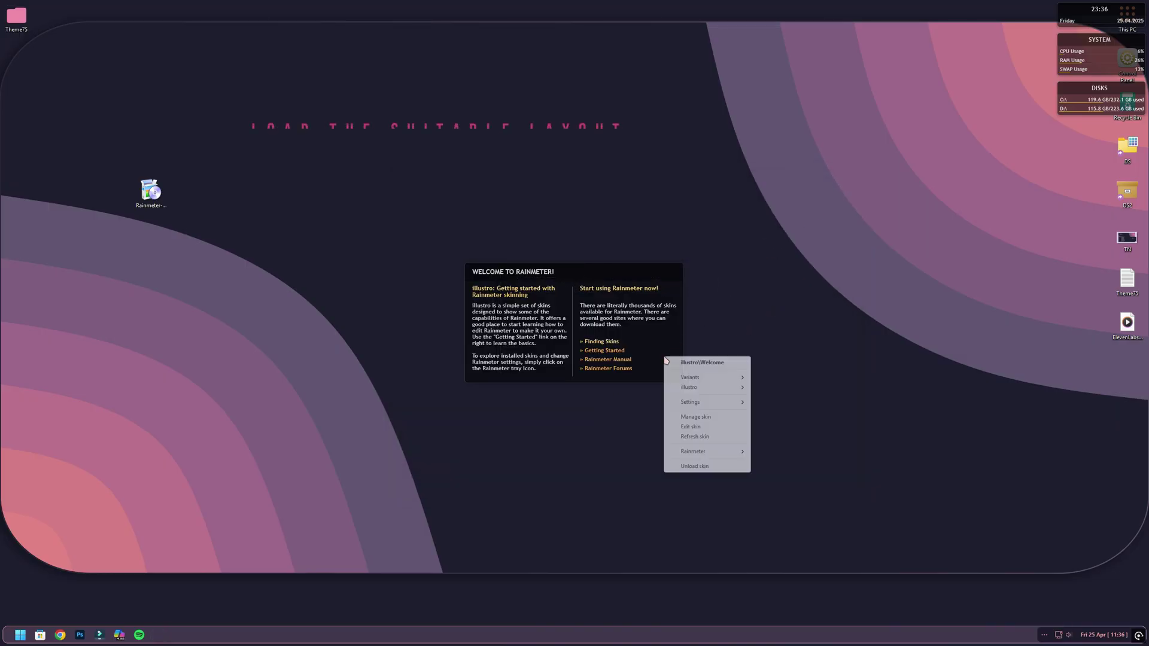
left_click(695, 417)
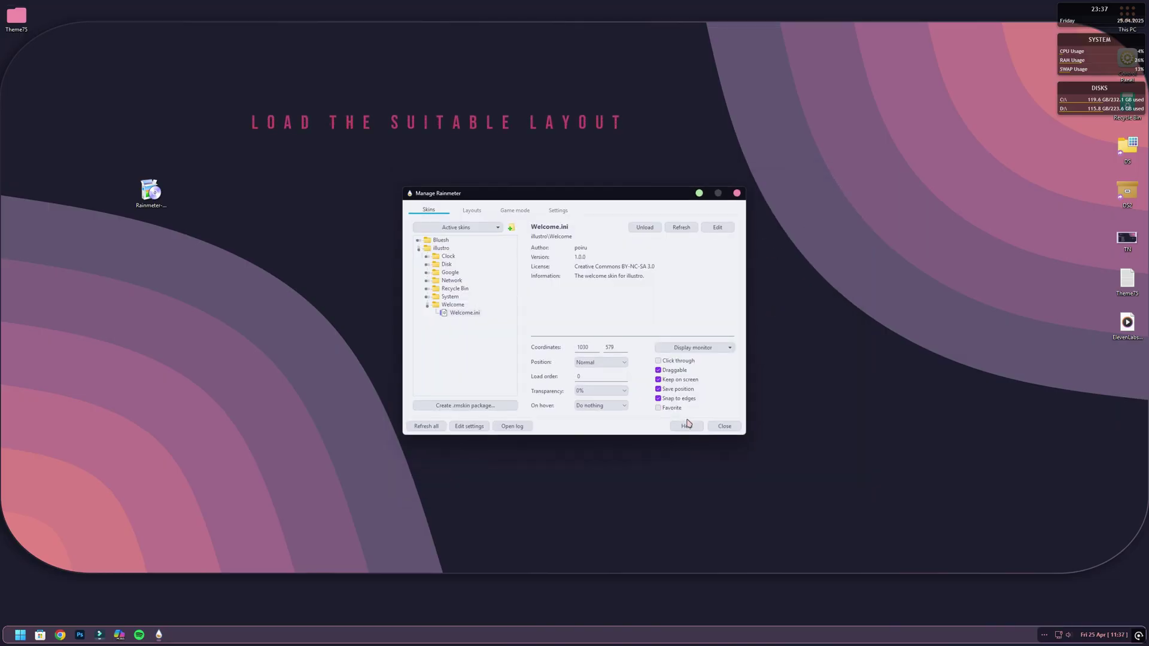
left_click(472, 210)
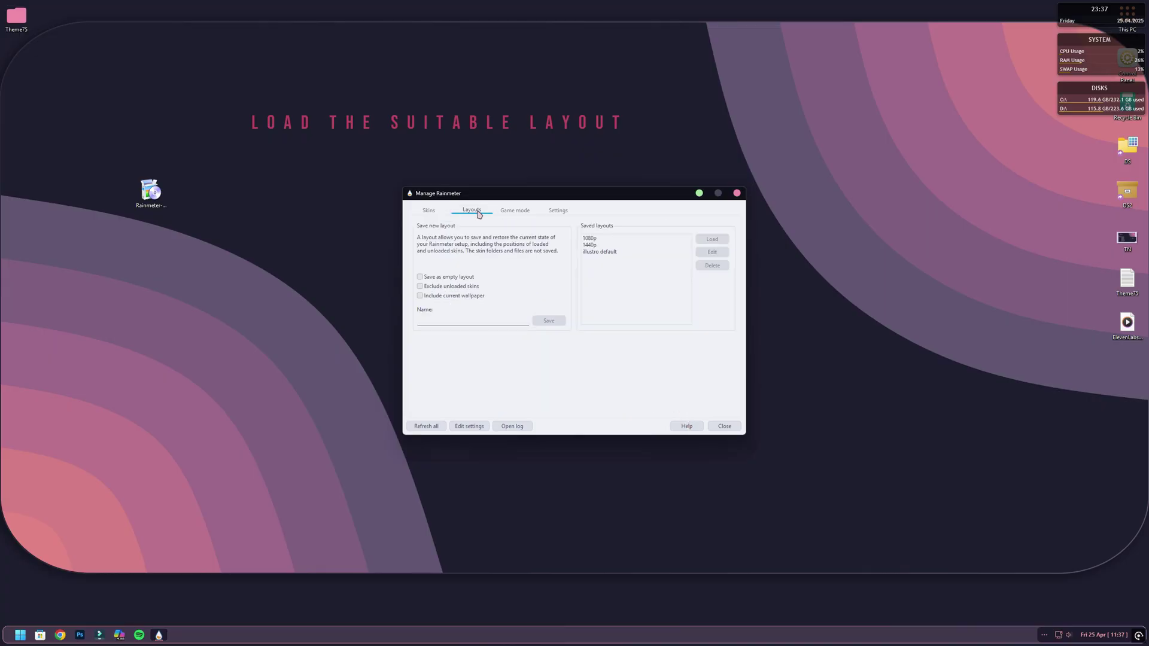
left_click(595, 238)
left_click(592, 245)
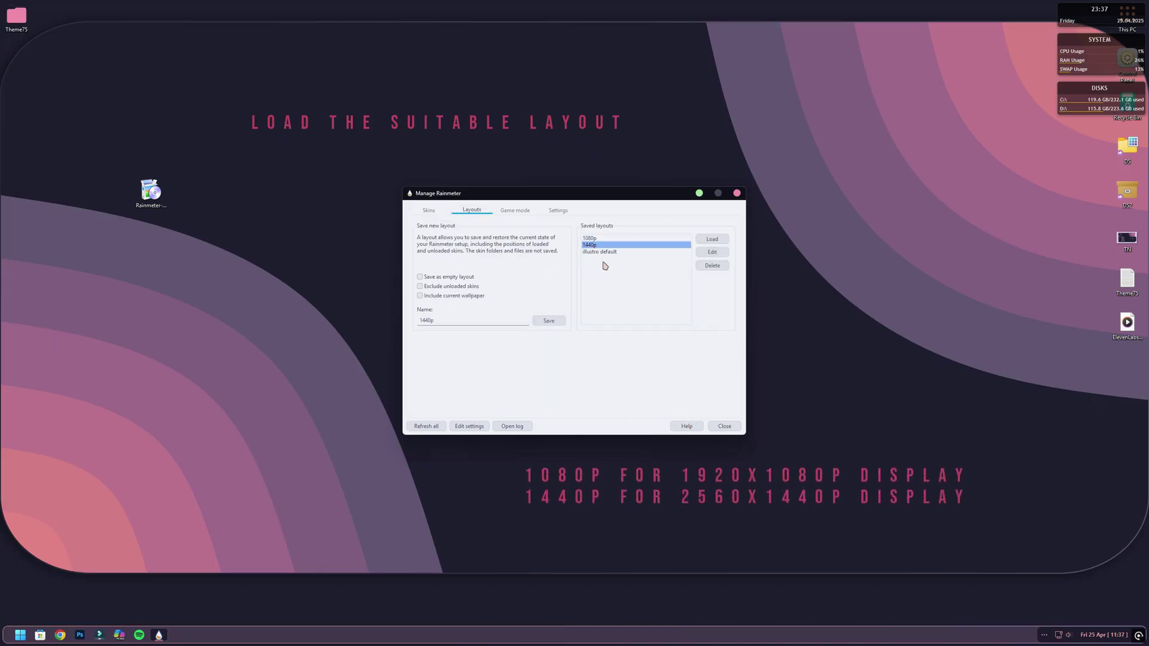
left_click(712, 240)
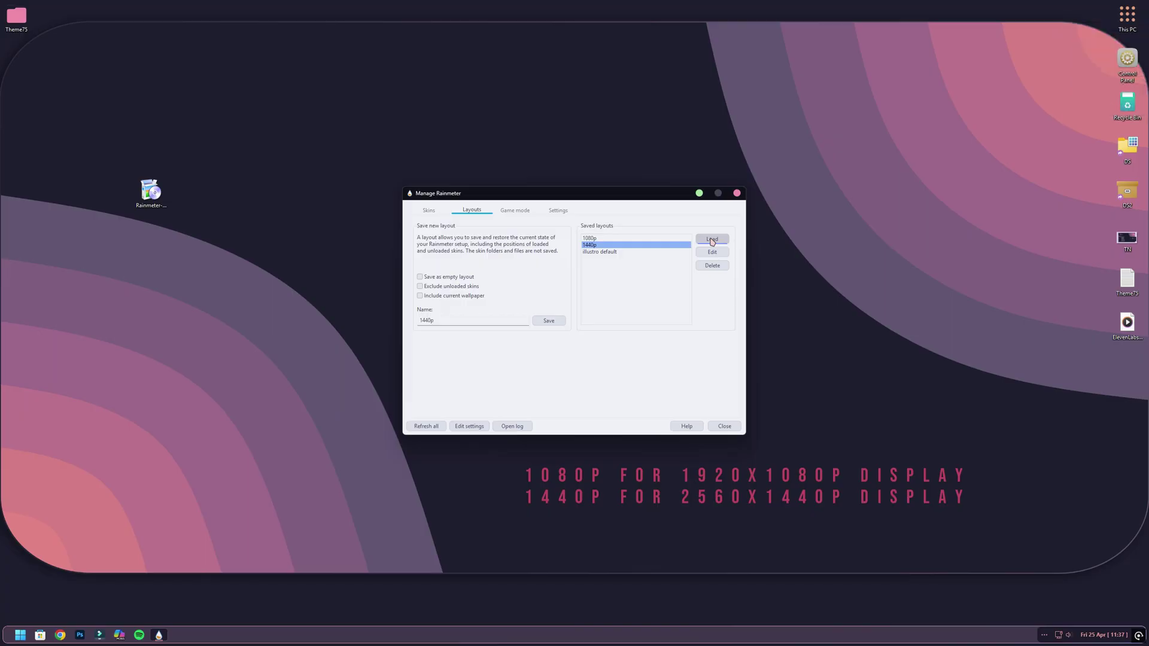
left_click(736, 192)
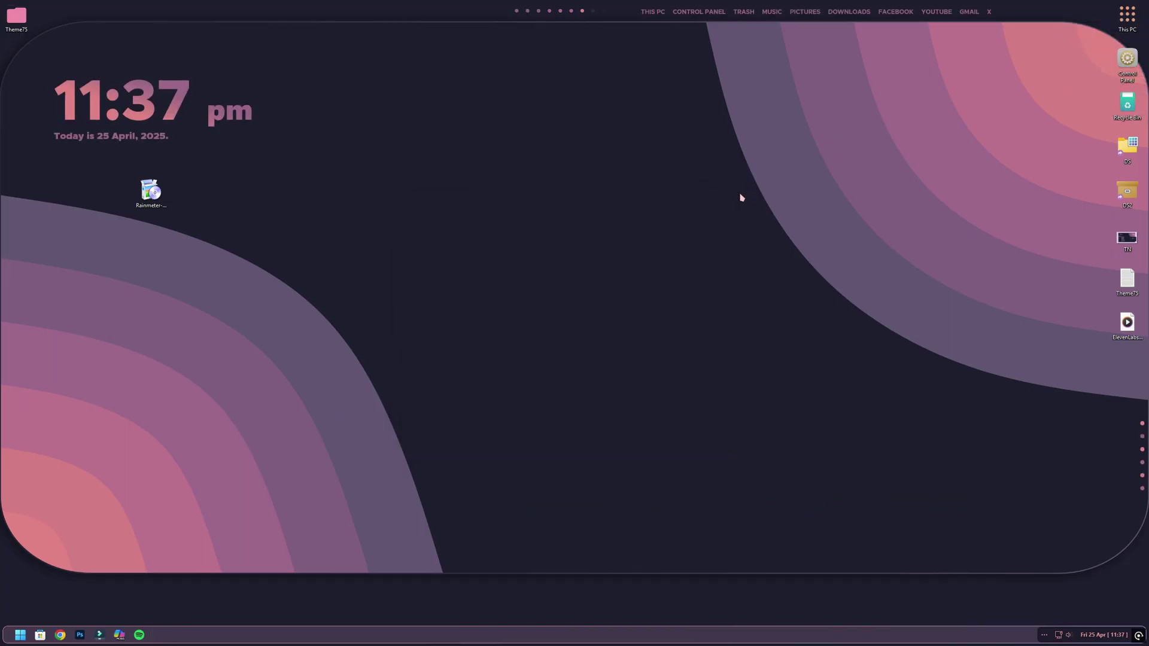
Delete the Rainmeter installer from the desktop
right_click(151, 190)
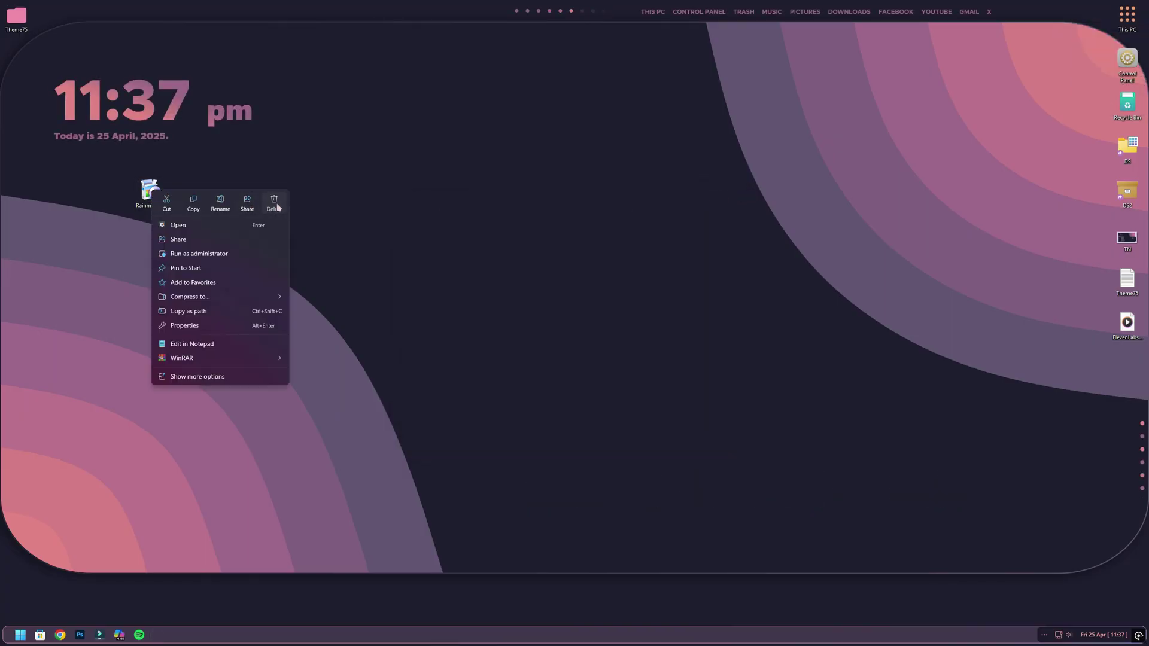
left_click(274, 203)
right_click(27, 29)
left_click(128, 41)
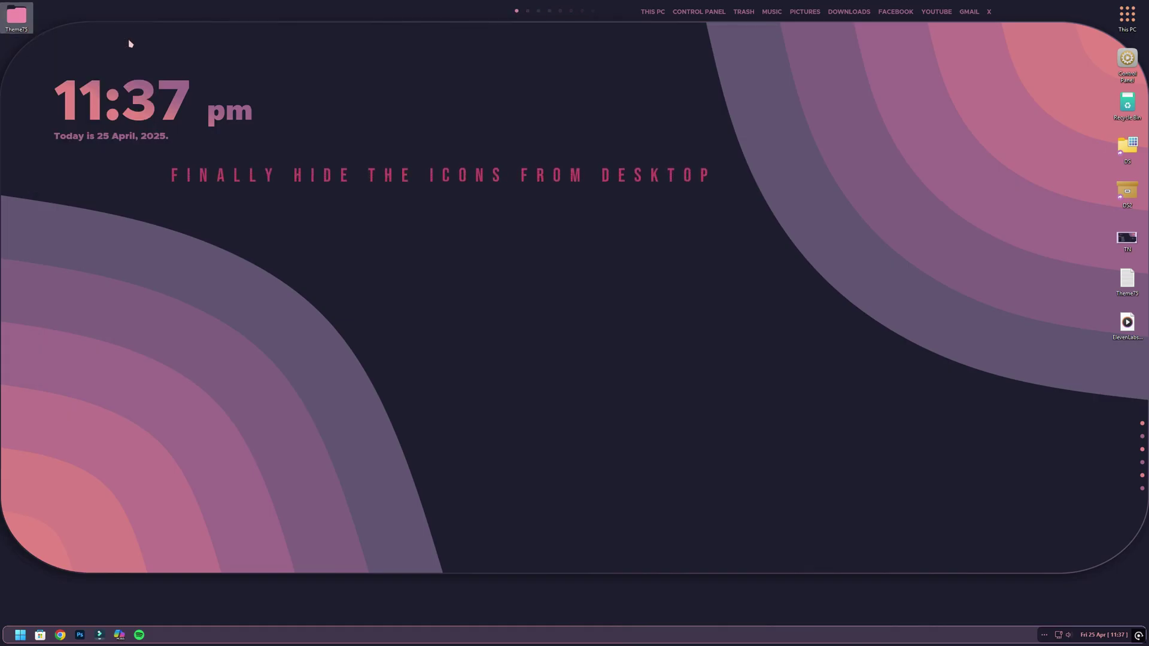
Hide all the desktop icons through the desktop's view options
right_click(715, 393)
mouse_move(759, 401)
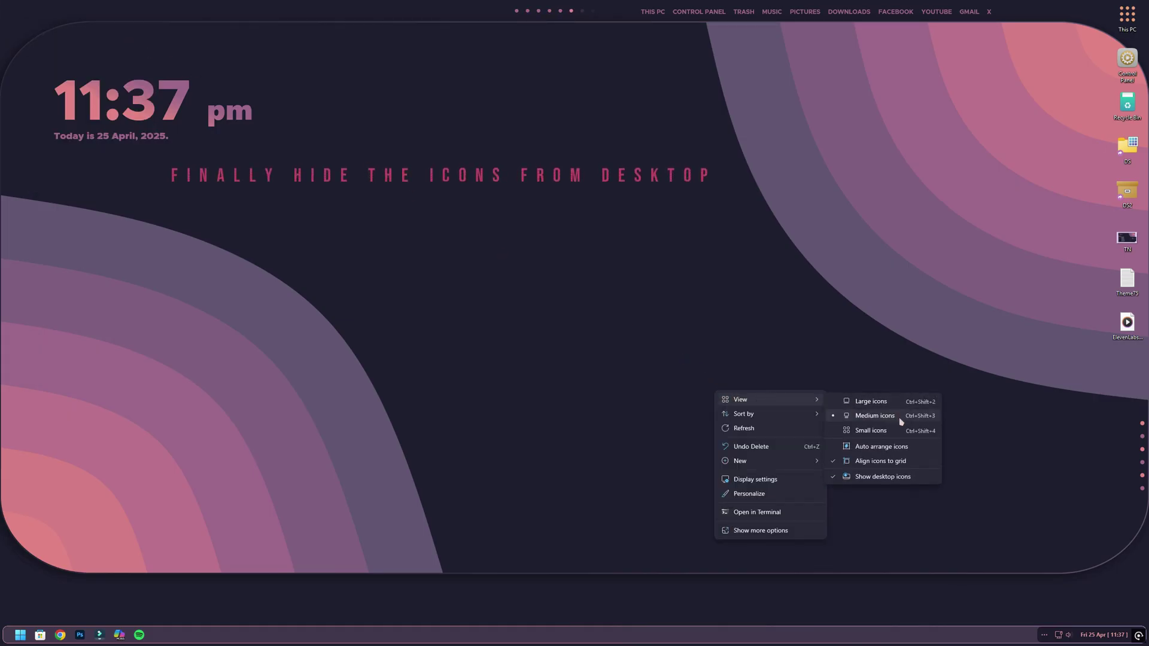
left_click(894, 477)
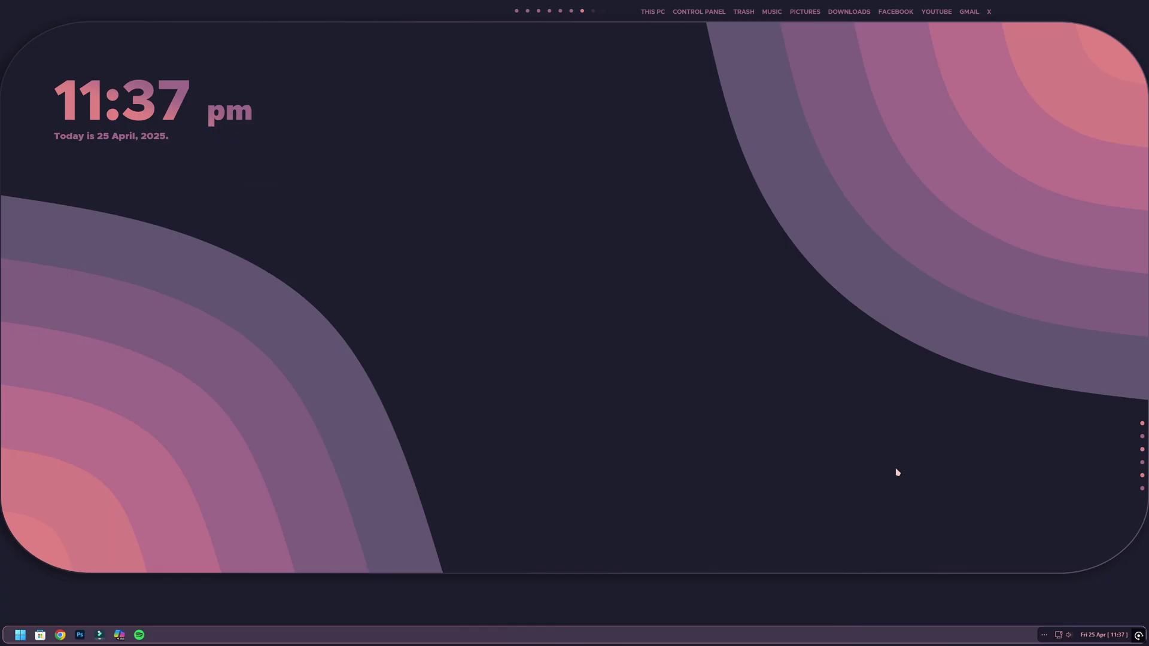